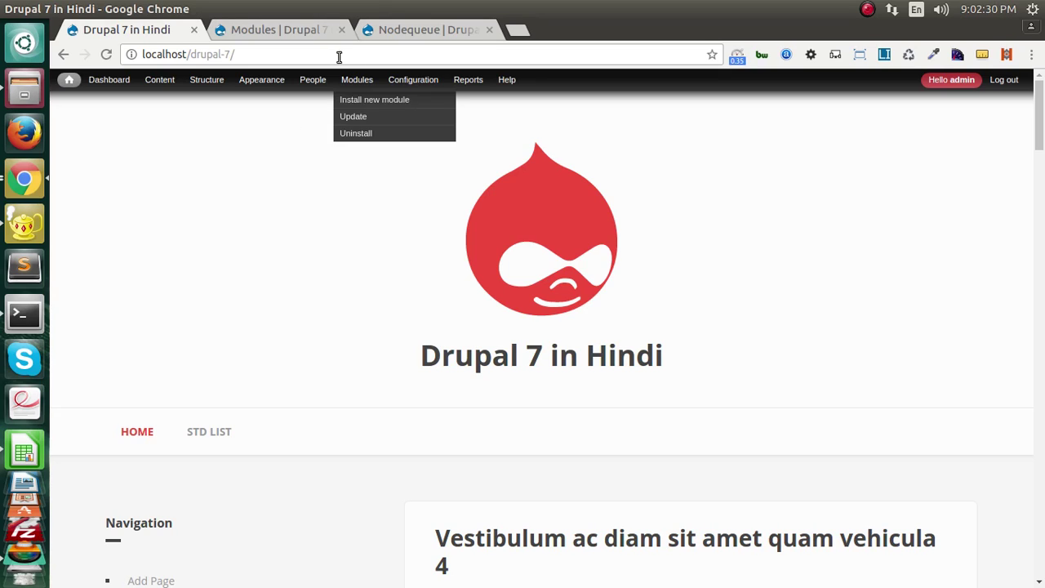
- Review the Nodequeue project page on drupal.org, from the module description down to the available downloads
{"action": "left_click", "coordinate": [401, 33]}
{"action": "scroll", "coordinate": [249, 372], "scroll_direction": "down", "scroll_amount": 2}
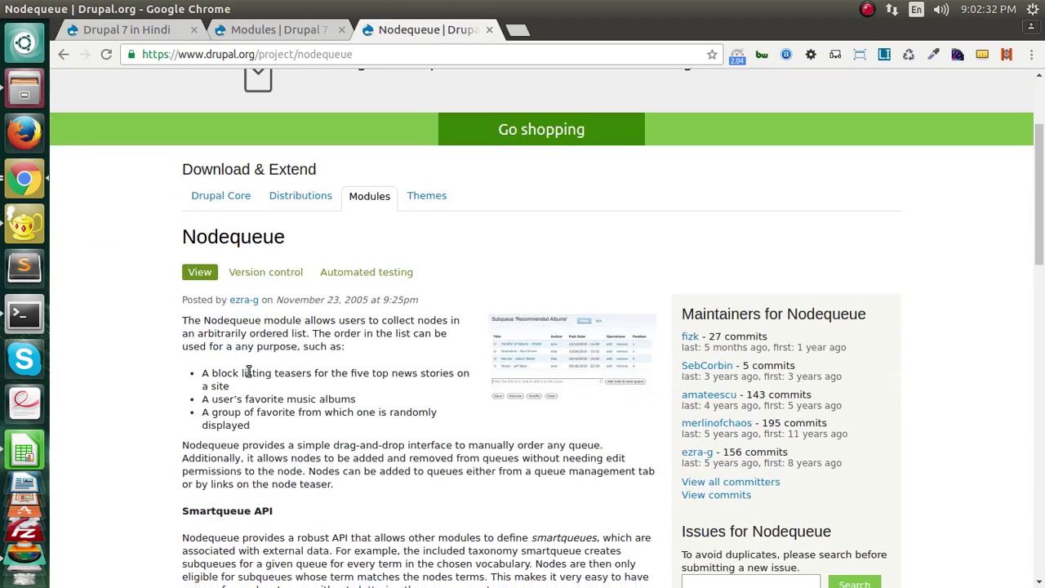
{"action": "scroll", "coordinate": [308, 240], "scroll_direction": "down", "scroll_amount": 1}
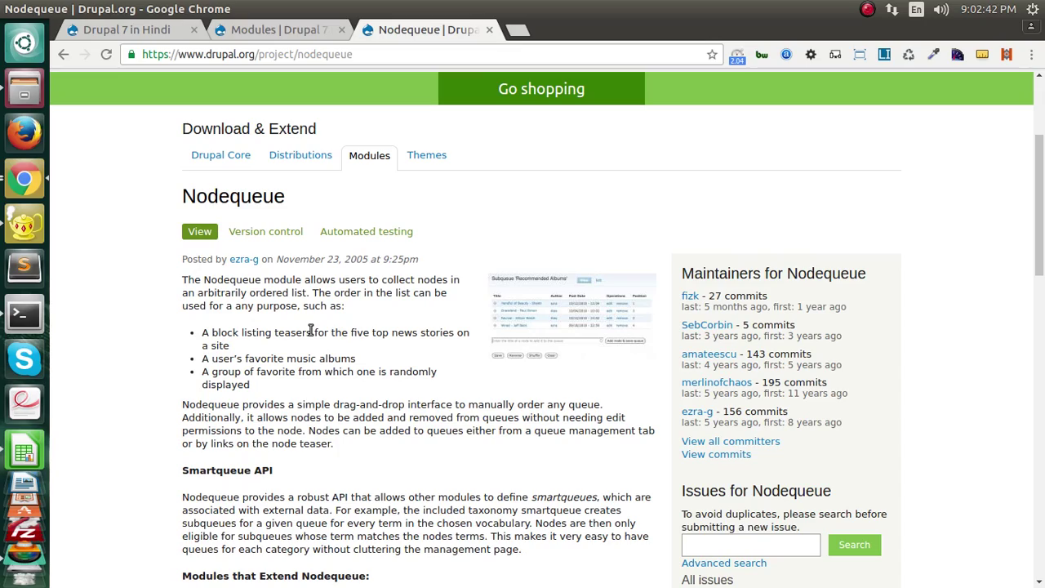
{"action": "scroll", "coordinate": [310, 329], "scroll_direction": "down", "scroll_amount": 12}
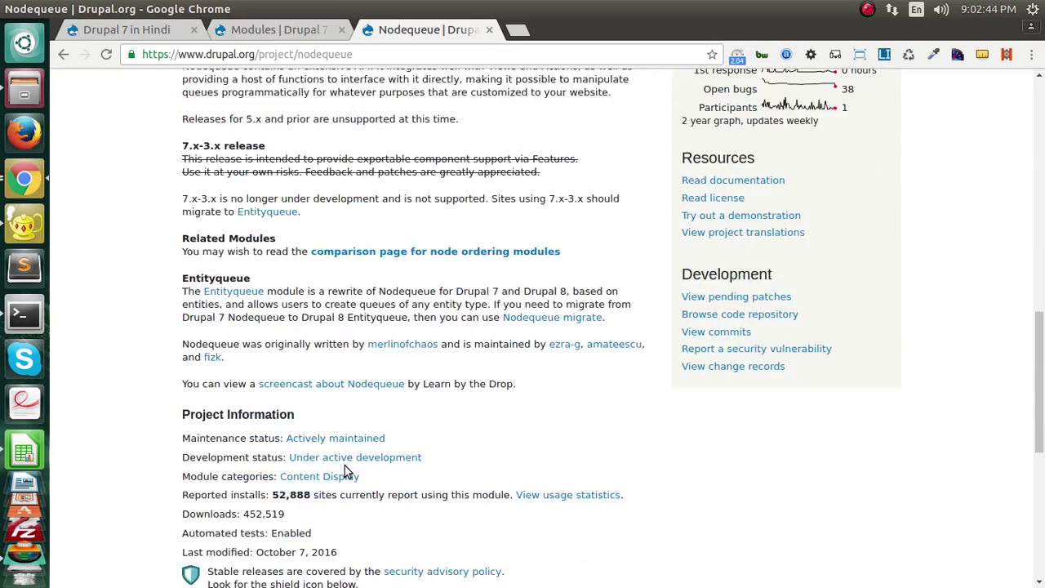
{"action": "scroll", "coordinate": [346, 472], "scroll_direction": "down", "scroll_amount": 10}
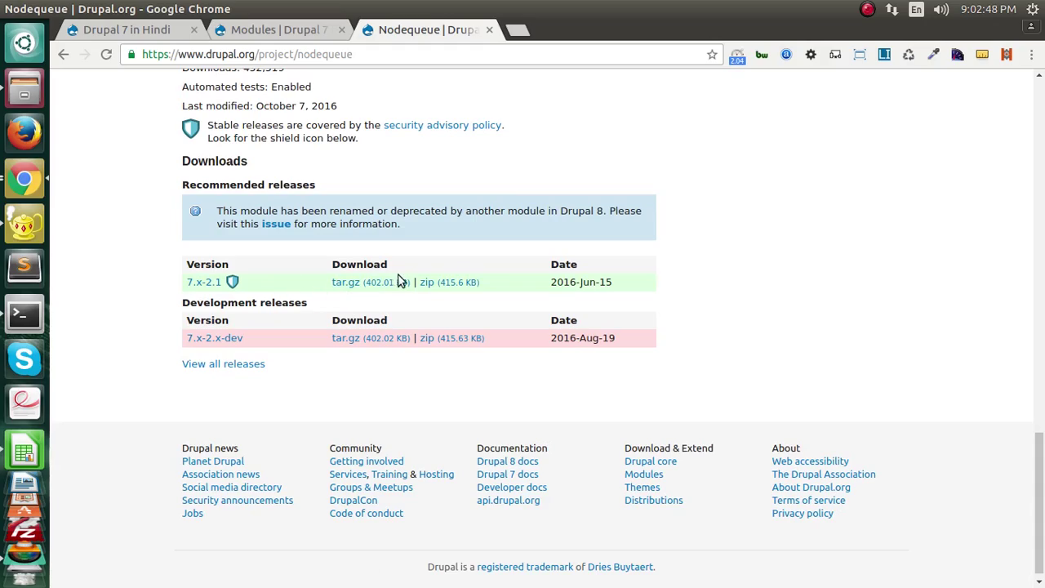
{"action": "scroll", "coordinate": [375, 282], "scroll_direction": "up", "scroll_amount": 20}
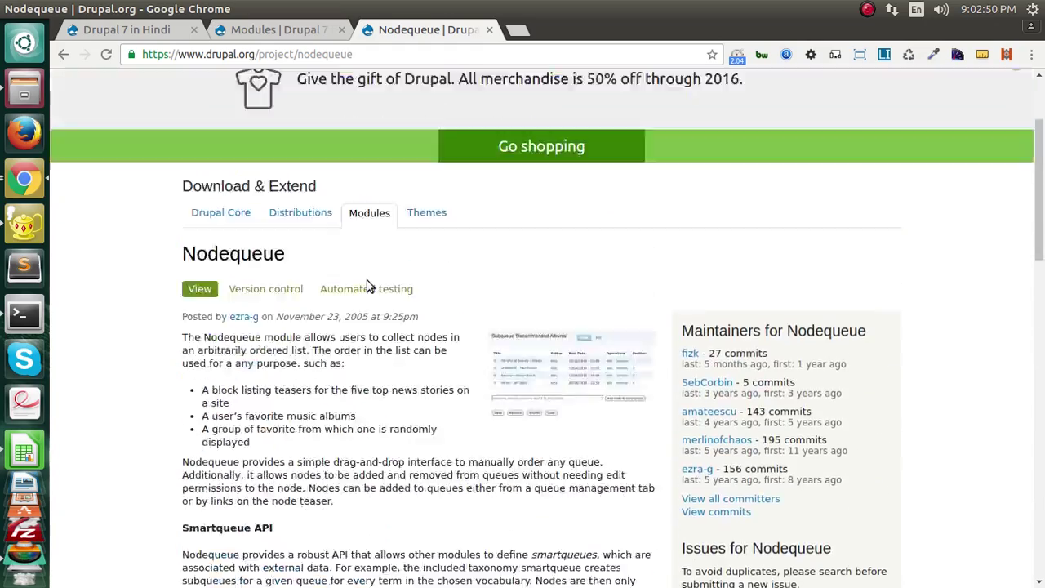
{"action": "scroll", "coordinate": [367, 281], "scroll_direction": "up", "scroll_amount": 2}
- Filter the site's module list by "node", enable the Nodequeue module and save the configuration
{"action": "left_click", "coordinate": [277, 30]}
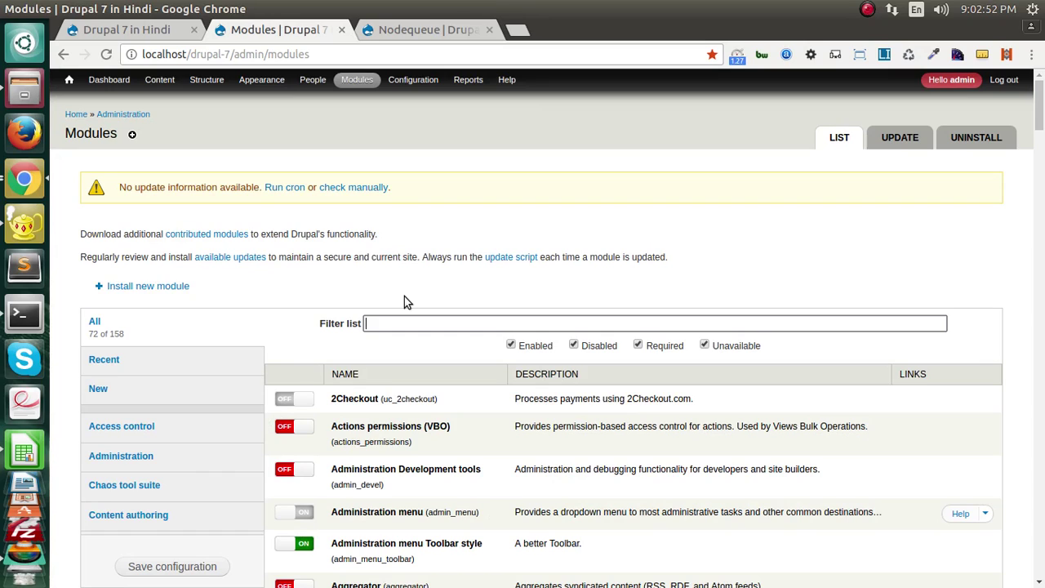
{"action": "type", "text": "node"}
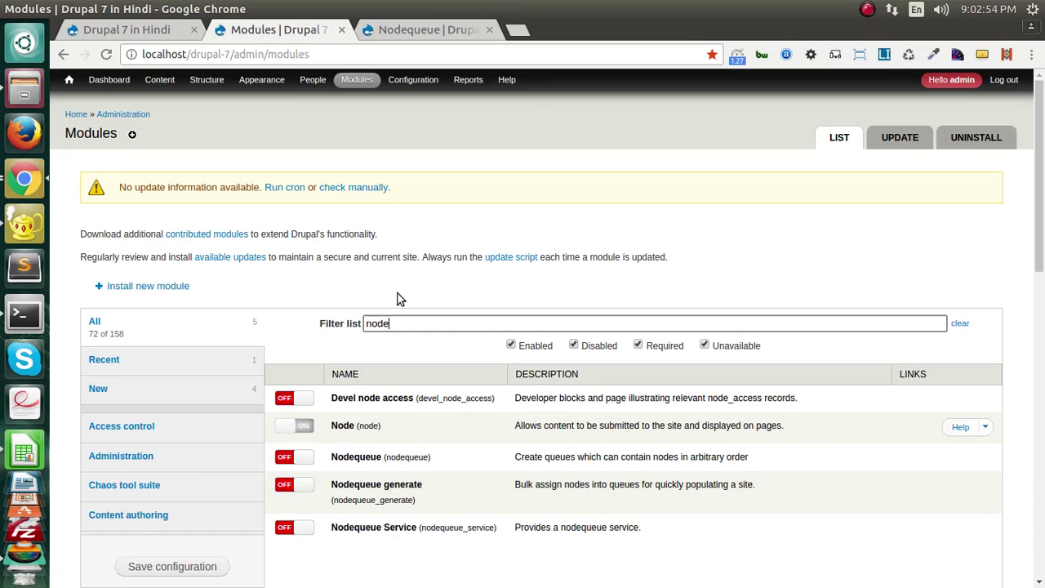
{"action": "left_click", "coordinate": [598, 460]}
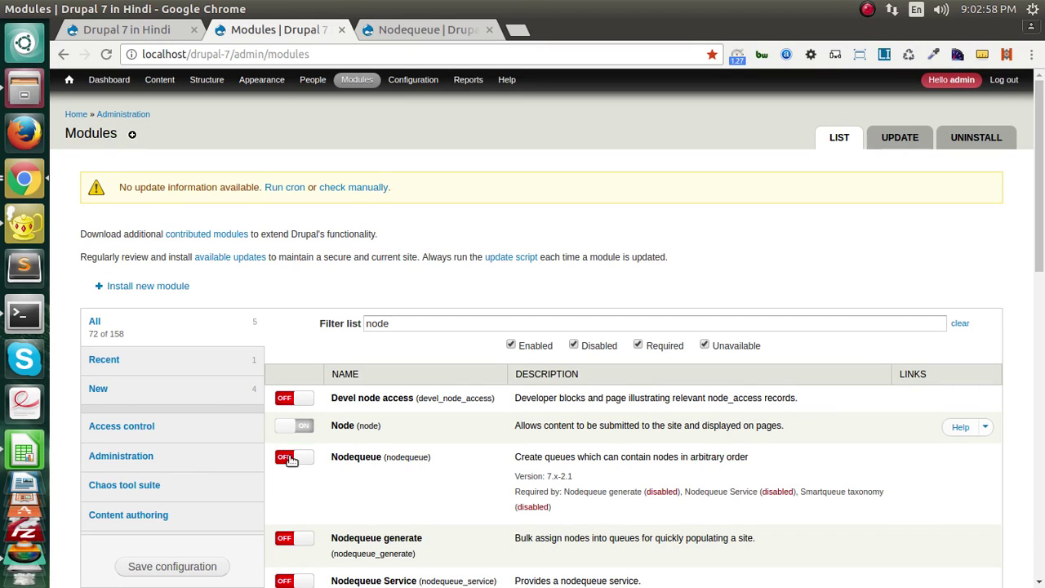
{"action": "left_click", "coordinate": [291, 459]}
{"action": "scroll", "coordinate": [245, 523], "scroll_direction": "down", "scroll_amount": 3}
{"action": "left_click", "coordinate": [174, 563]}
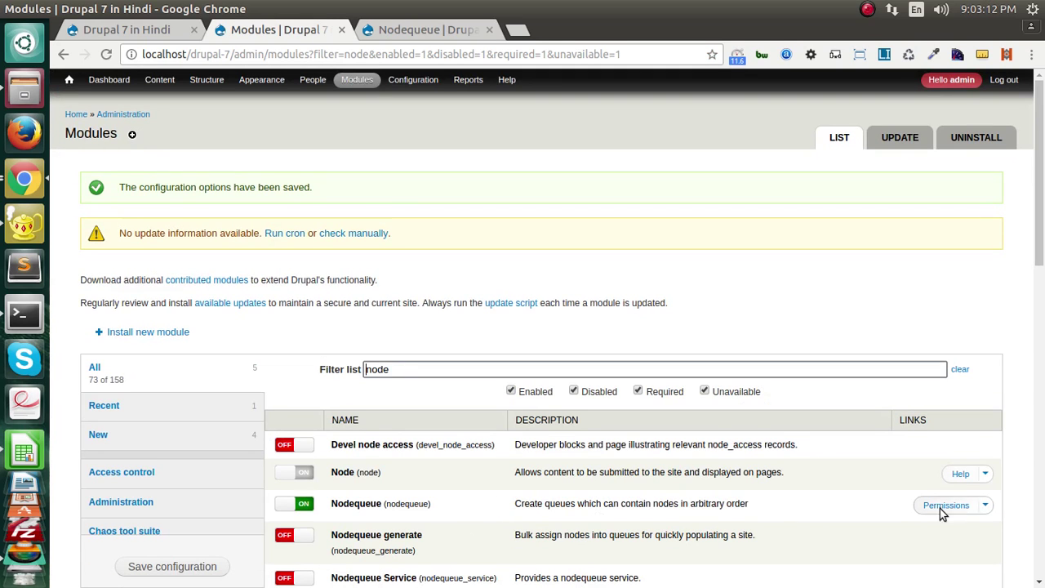
- Review the Nodequeue module's configuration settings and go to the list of nodequeues
{"action": "left_click", "coordinate": [985, 505]}
{"action": "left_click", "coordinate": [942, 524]}
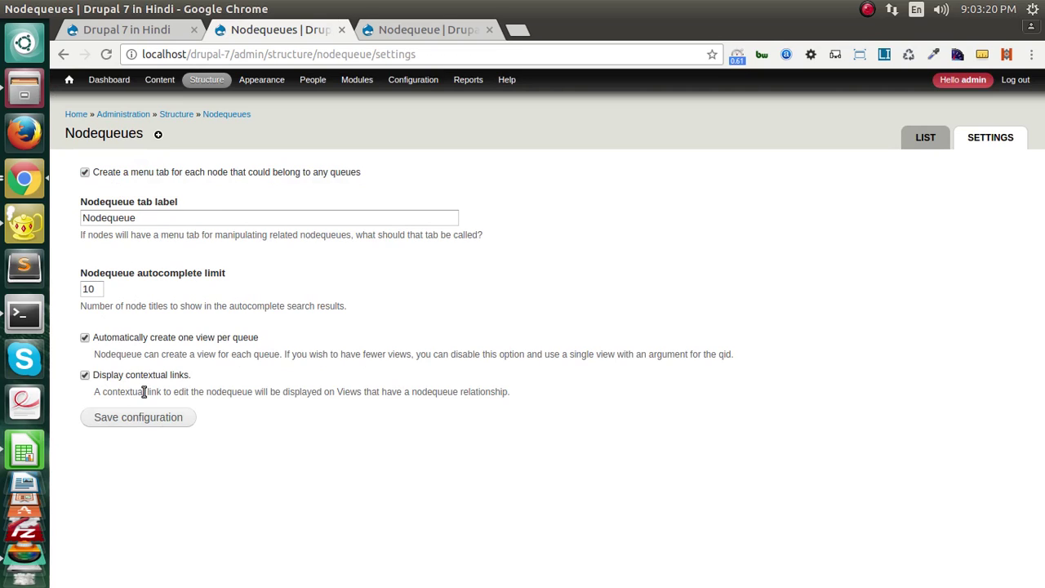
{"action": "left_click", "coordinate": [922, 145]}
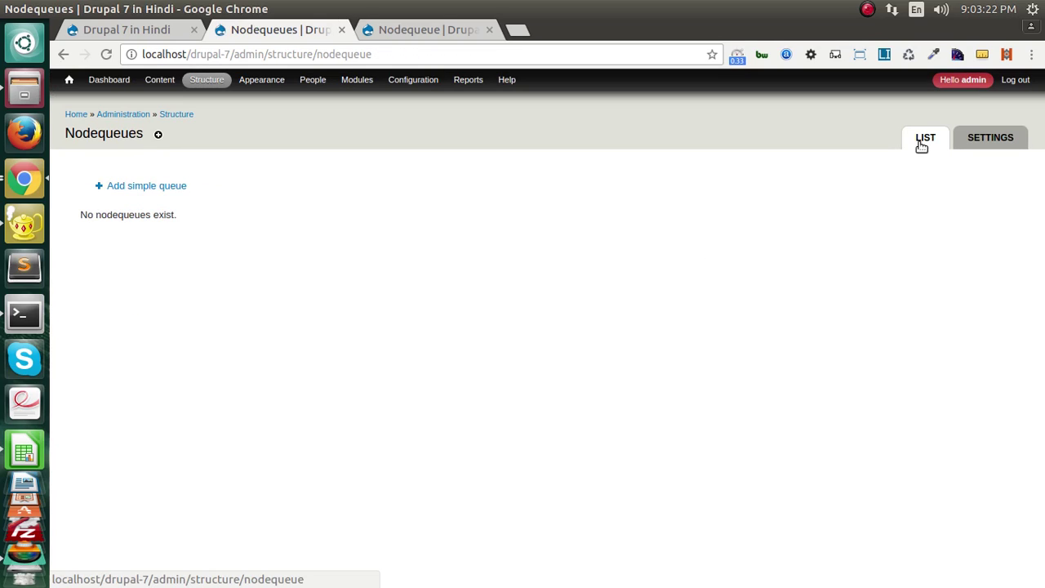
- Start a new simple queue titled "Featured Articles" with a queue size of 3
{"action": "left_click", "coordinate": [155, 188]}
{"action": "left_click", "coordinate": [186, 280]}
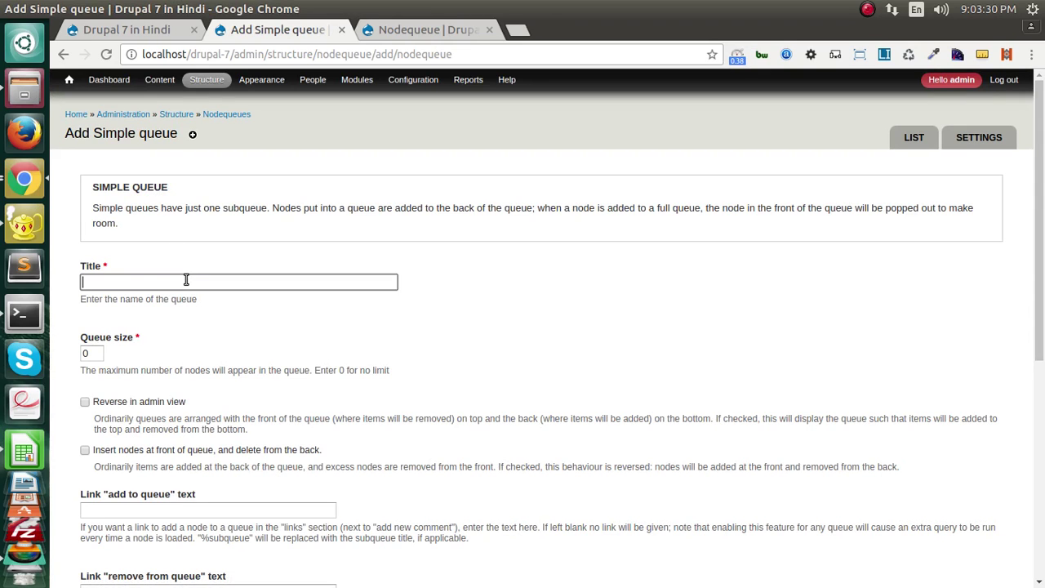
{"action": "type", "text": "Featured Articles"}
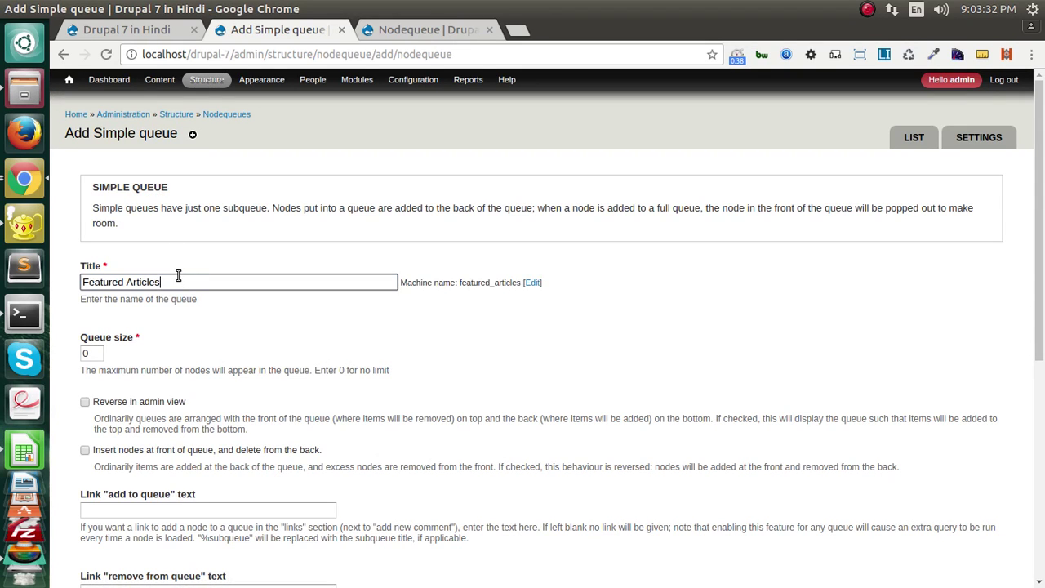
{"action": "scroll", "coordinate": [178, 275], "scroll_direction": "down", "scroll_amount": 2}
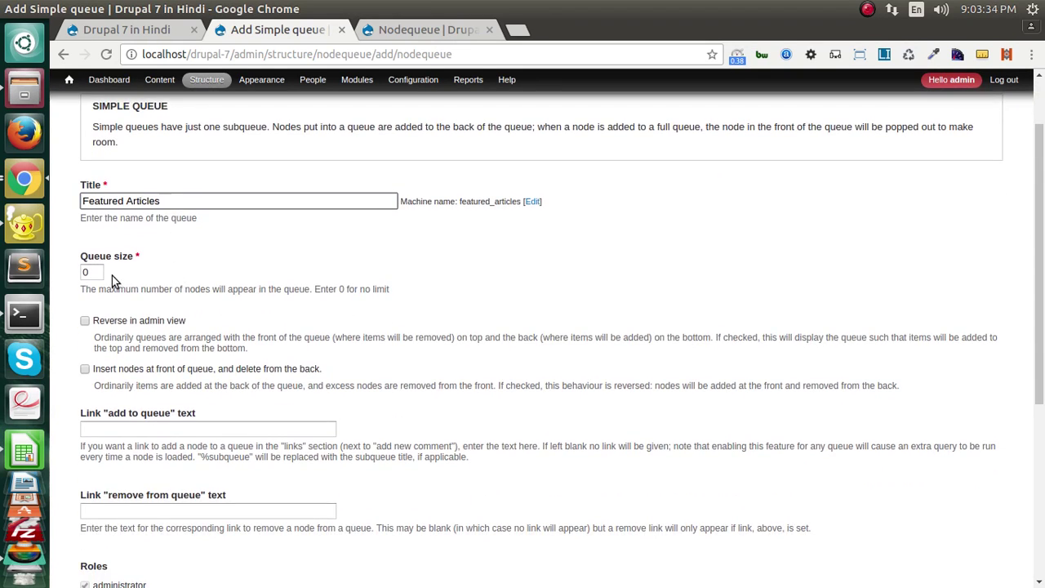
{"action": "left_click", "coordinate": [91, 272]}
{"action": "double_click", "coordinate": [91, 272]}
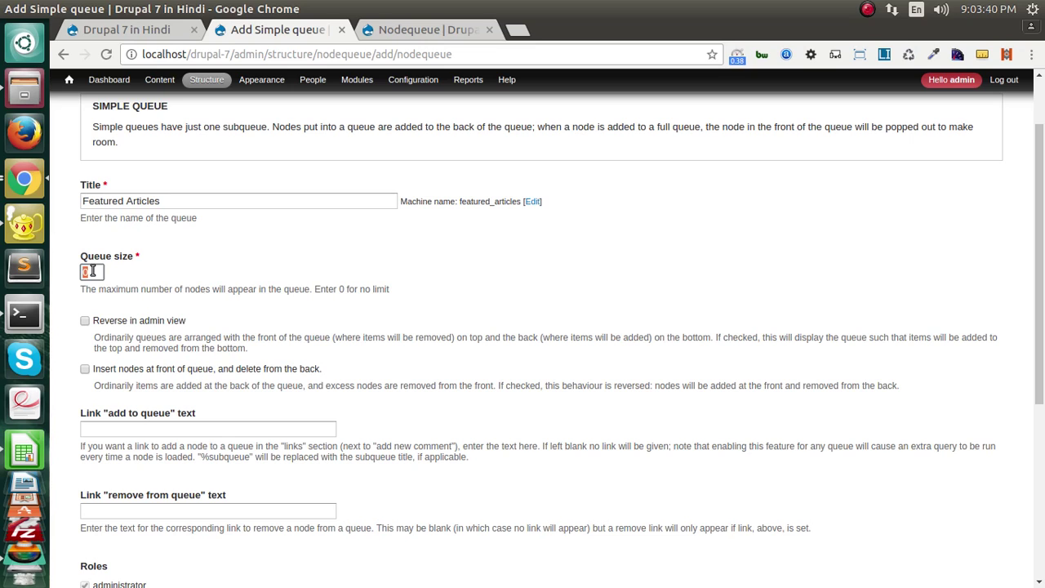
{"action": "type", "text": "3"}
- Allow the Article content type in the new queue, leave the link texts blank, and submit the queue
{"action": "scroll", "coordinate": [235, 302], "scroll_direction": "down", "scroll_amount": 2}
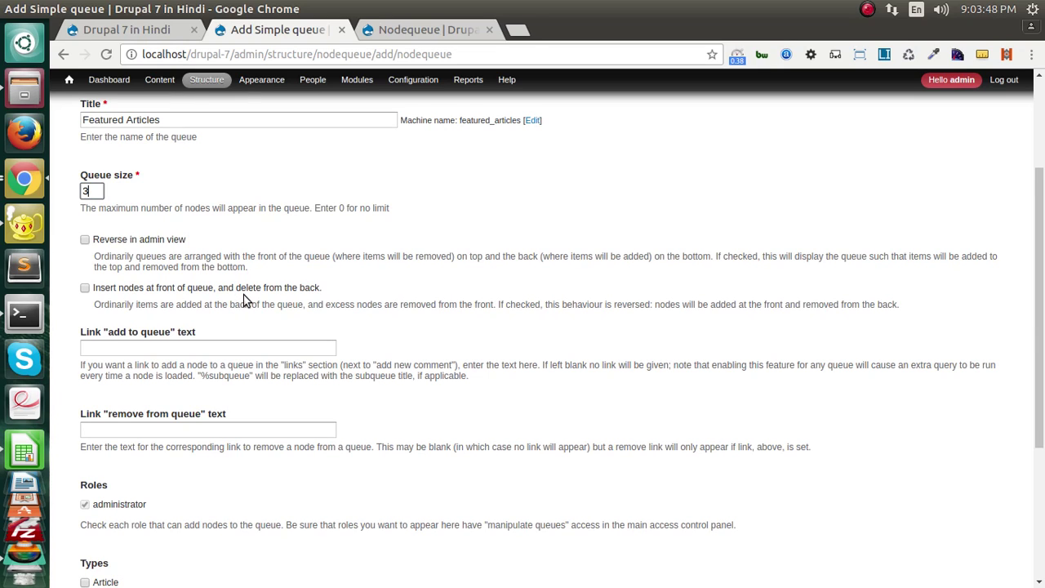
{"action": "scroll", "coordinate": [243, 299], "scroll_direction": "down", "scroll_amount": 1}
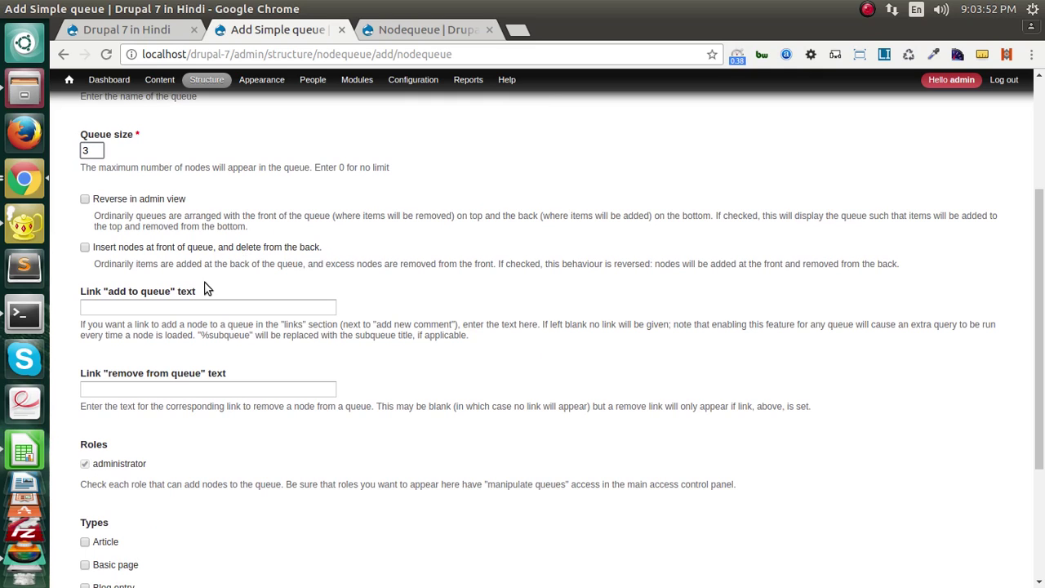
{"action": "scroll", "coordinate": [205, 290], "scroll_direction": "down", "scroll_amount": 3}
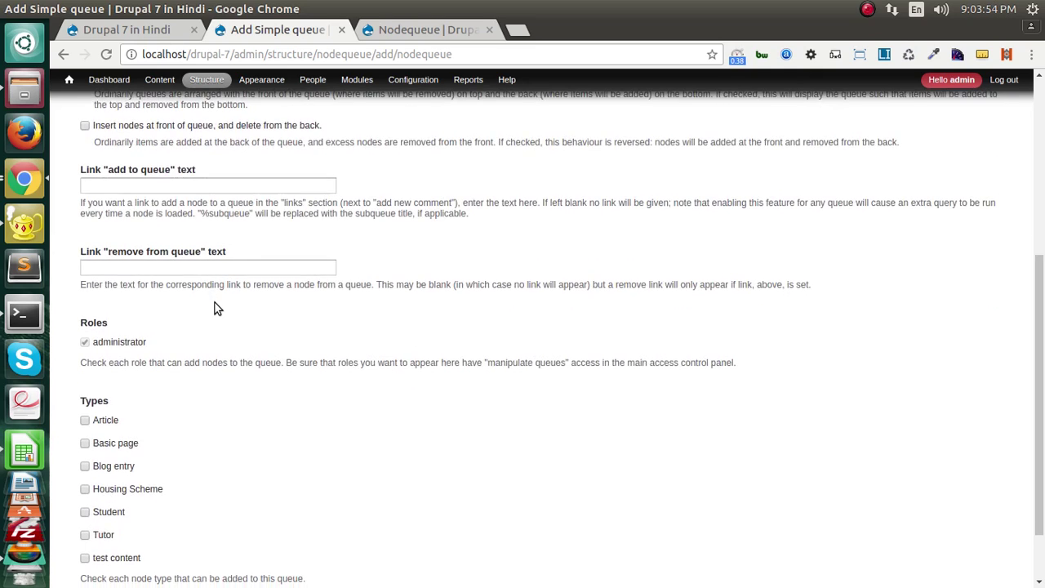
{"action": "scroll", "coordinate": [214, 305], "scroll_direction": "down", "scroll_amount": 2}
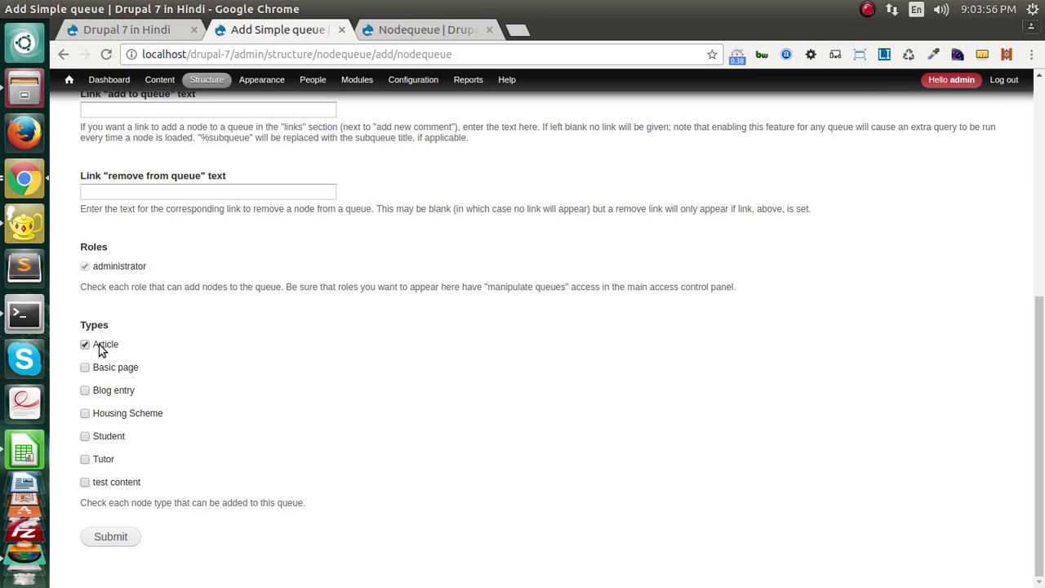
{"action": "left_click", "coordinate": [114, 539]}
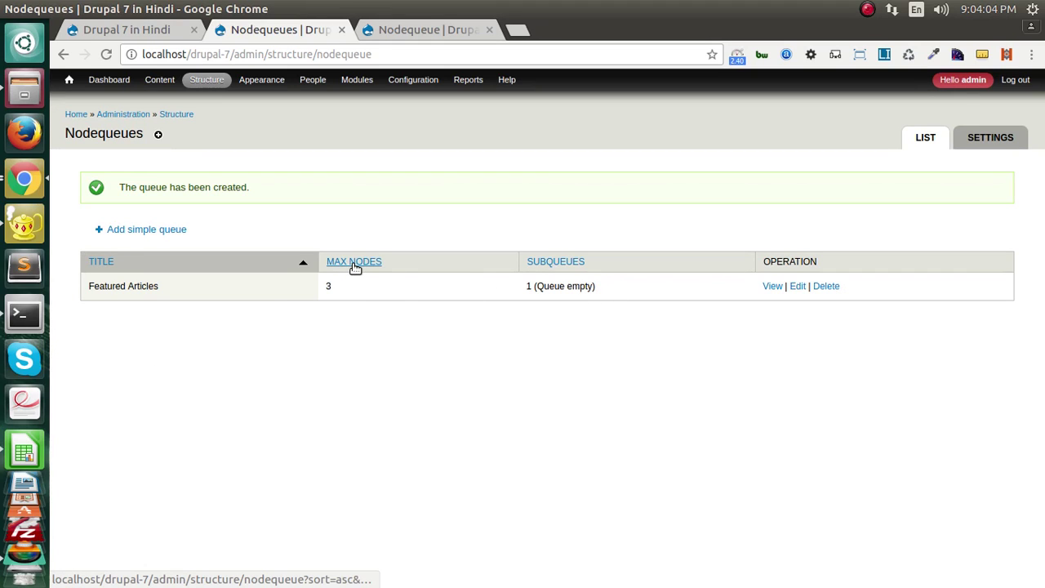
- View the Featured Articles queue and add the node "Donec rutrum congue leo eget malesuada" to it
{"action": "double_click", "coordinate": [134, 285]}
{"action": "left_click", "coordinate": [135, 285]}
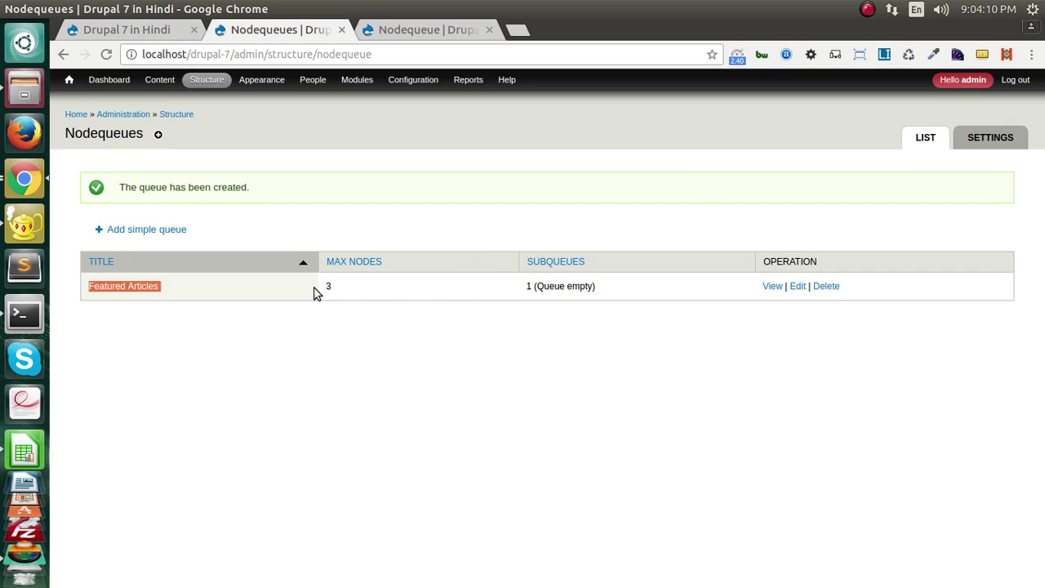
{"action": "left_click", "coordinate": [772, 285]}
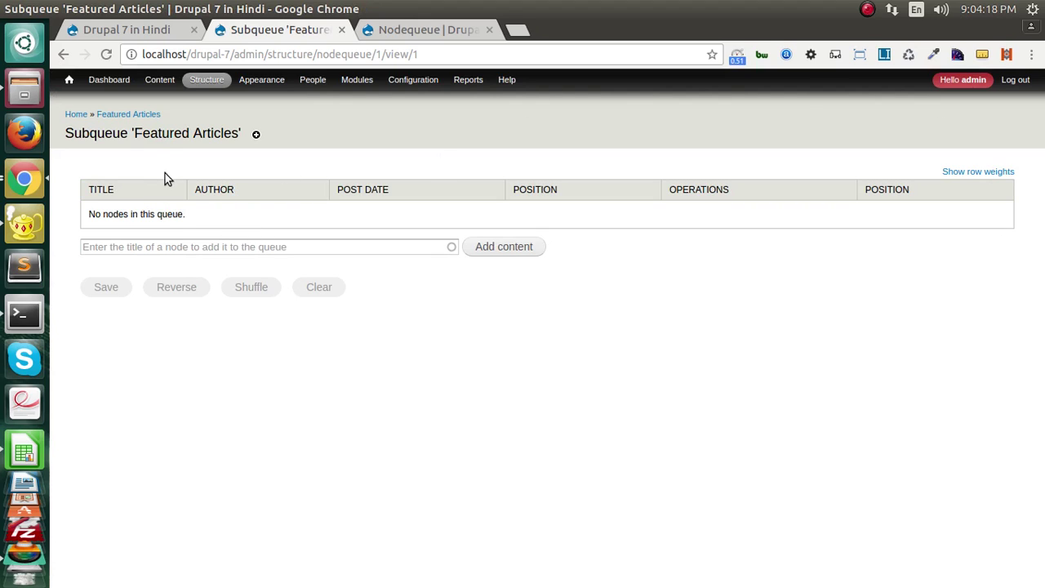
{"action": "left_click", "coordinate": [149, 245]}
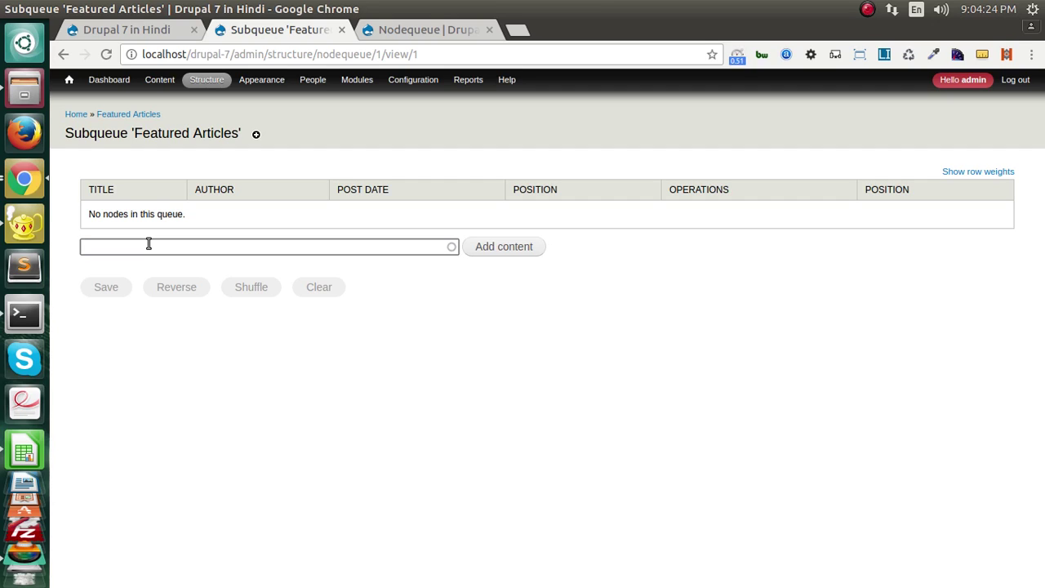
{"action": "type", "text": "a"}
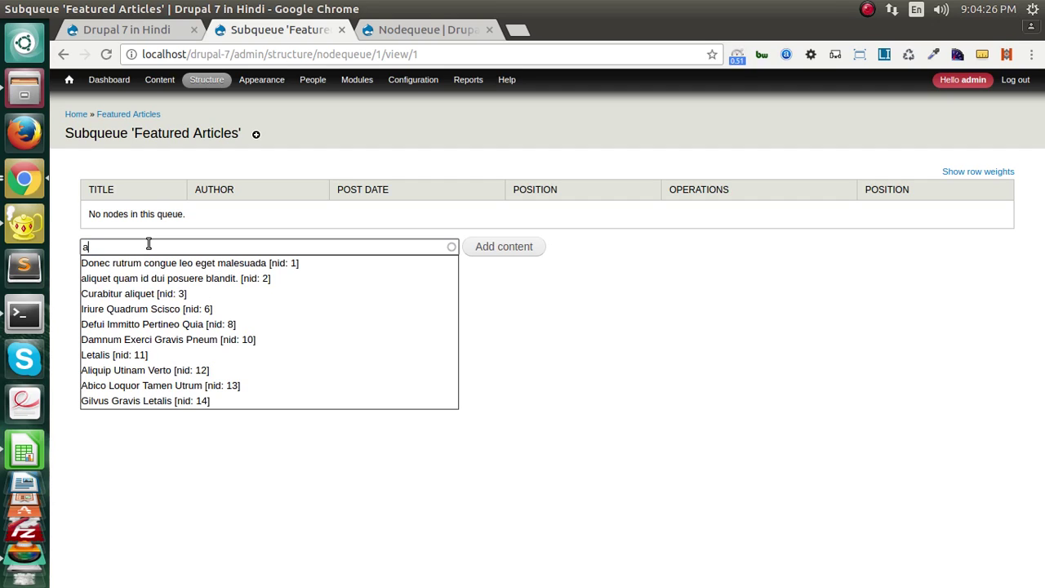
{"action": "left_click", "coordinate": [179, 264]}
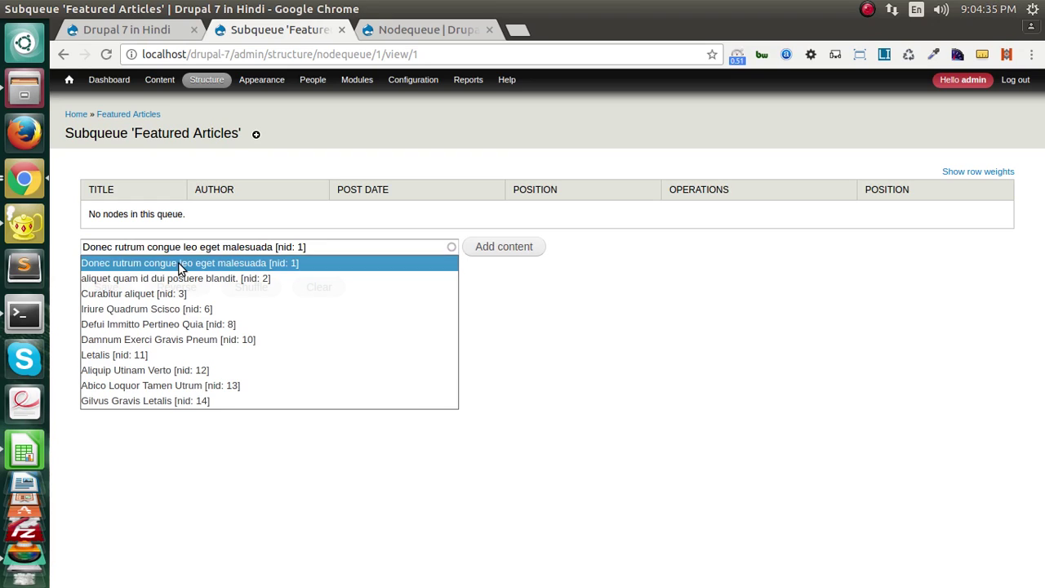
{"action": "left_click", "coordinate": [485, 249]}
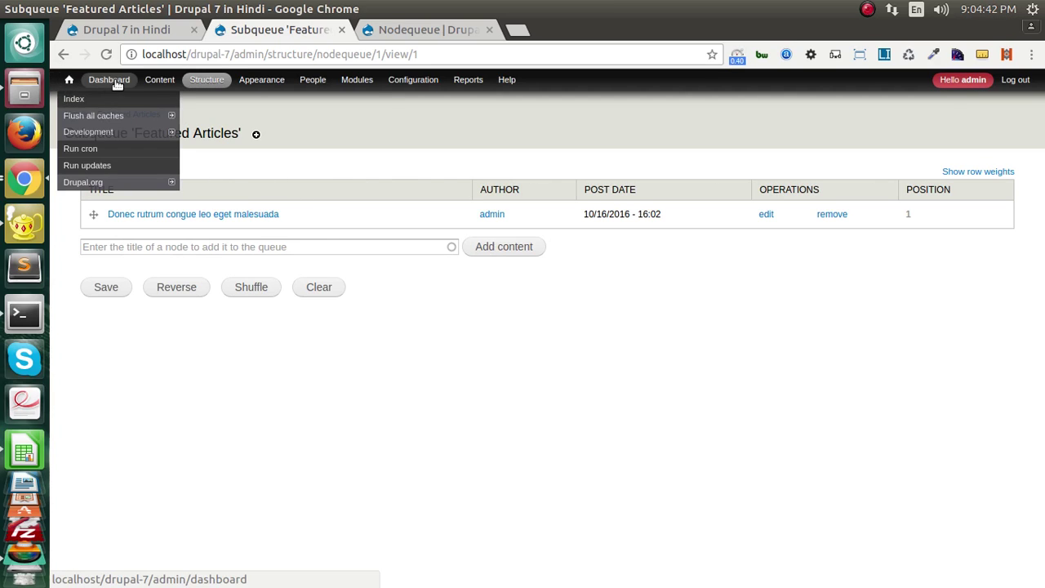
- Add the node "Dolus Pertineo Quis" to the Featured Articles queue
{"action": "left_click", "coordinate": [179, 245]}
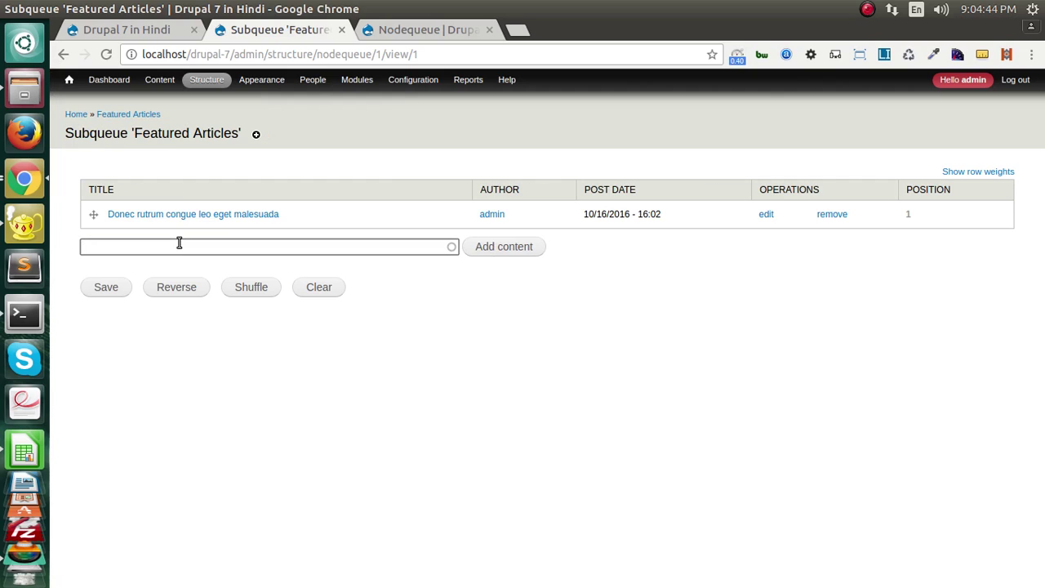
{"action": "type", "text": "s"}
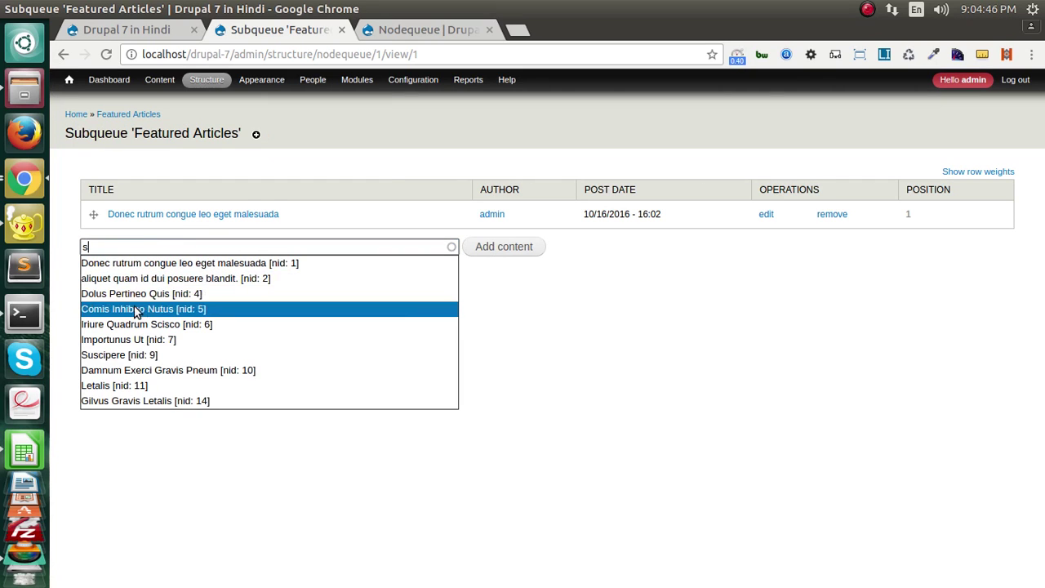
{"action": "left_click", "coordinate": [132, 292]}
{"action": "left_click", "coordinate": [523, 245]}
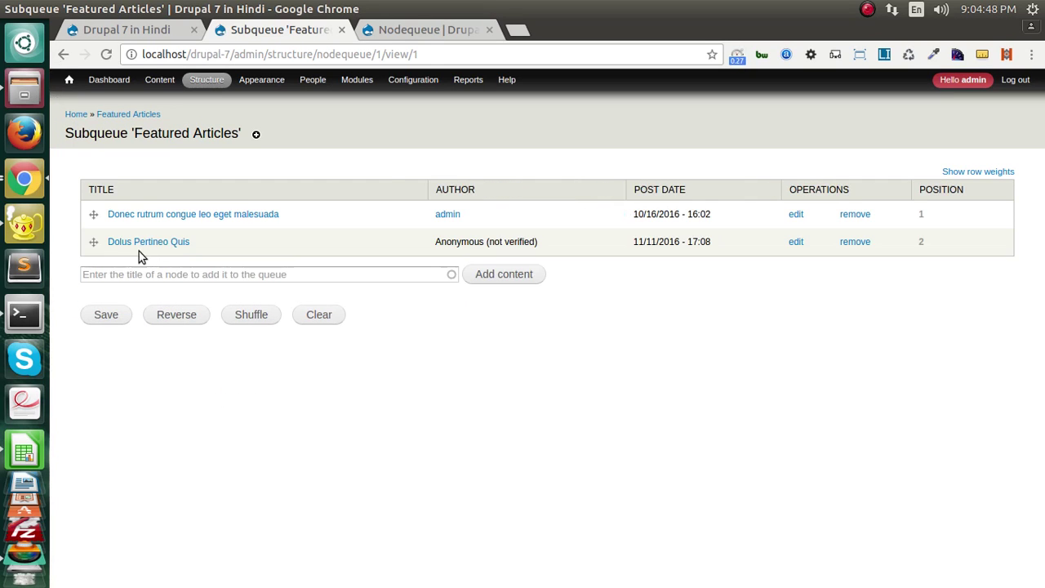
- Add the node "Curabitur aliquet" to the Featured Articles queue
{"action": "left_click", "coordinate": [142, 271]}
{"action": "type", "text": "u"}
{"action": "left_click", "coordinate": [192, 322]}
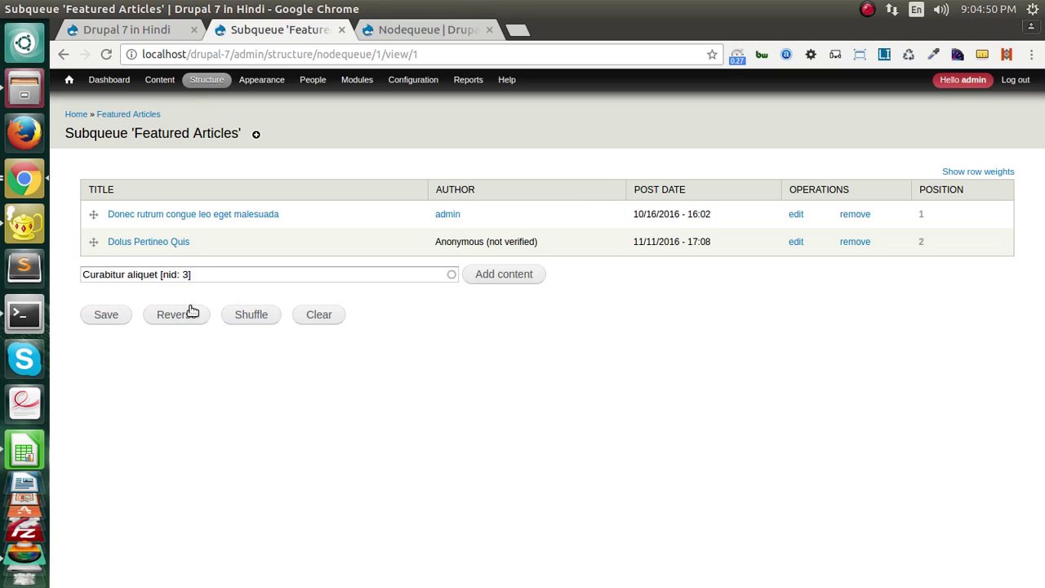
{"action": "left_click", "coordinate": [504, 274]}
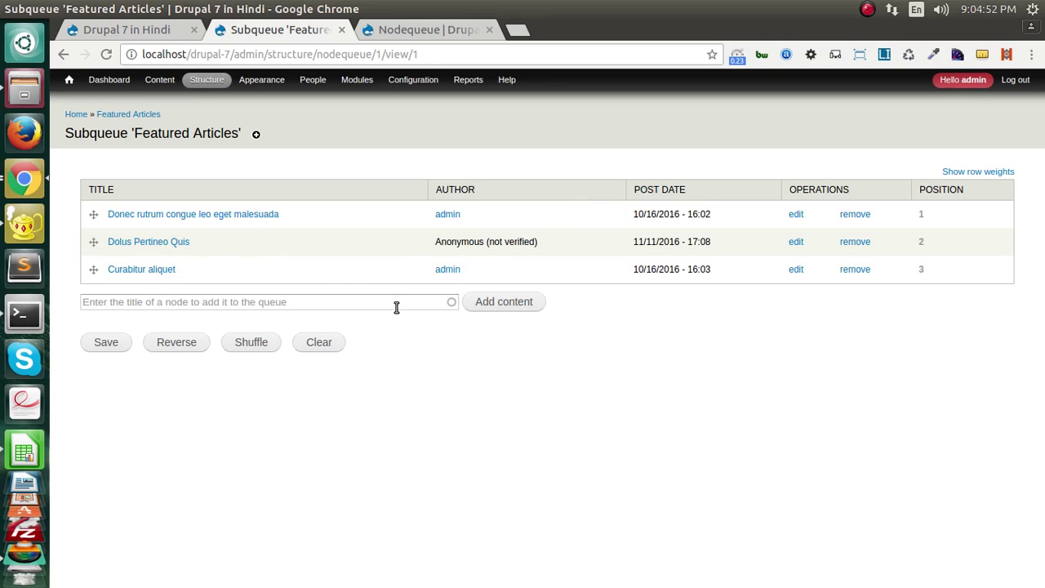
- Add the node "Iriure Quadrum Scisco" to the Featured Articles queue and save the queue
{"action": "left_click", "coordinate": [257, 302]}
{"action": "type", "text": "a"}
{"action": "left_click", "coordinate": [155, 364]}
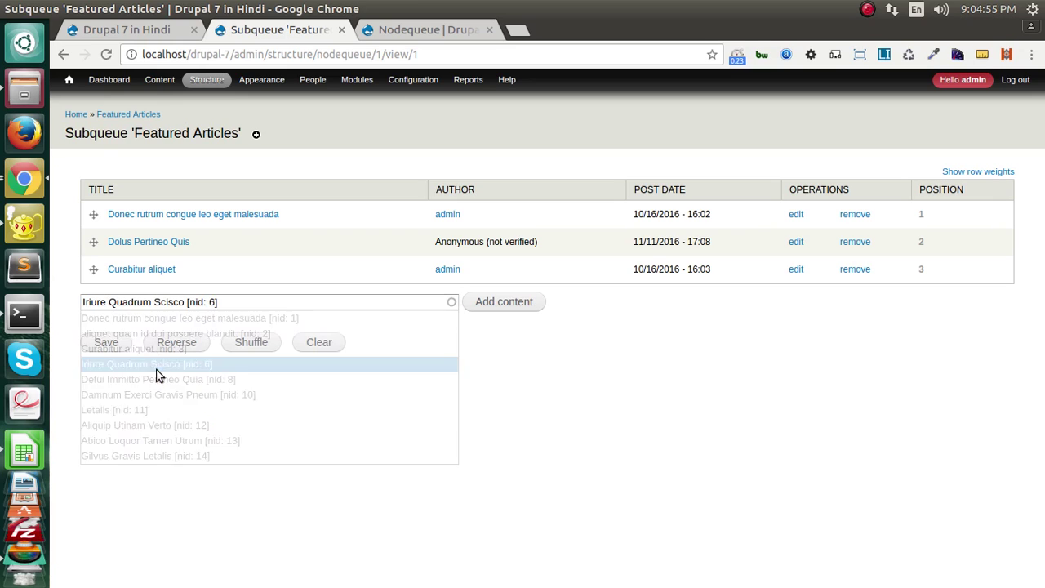
{"action": "left_click", "coordinate": [505, 301]}
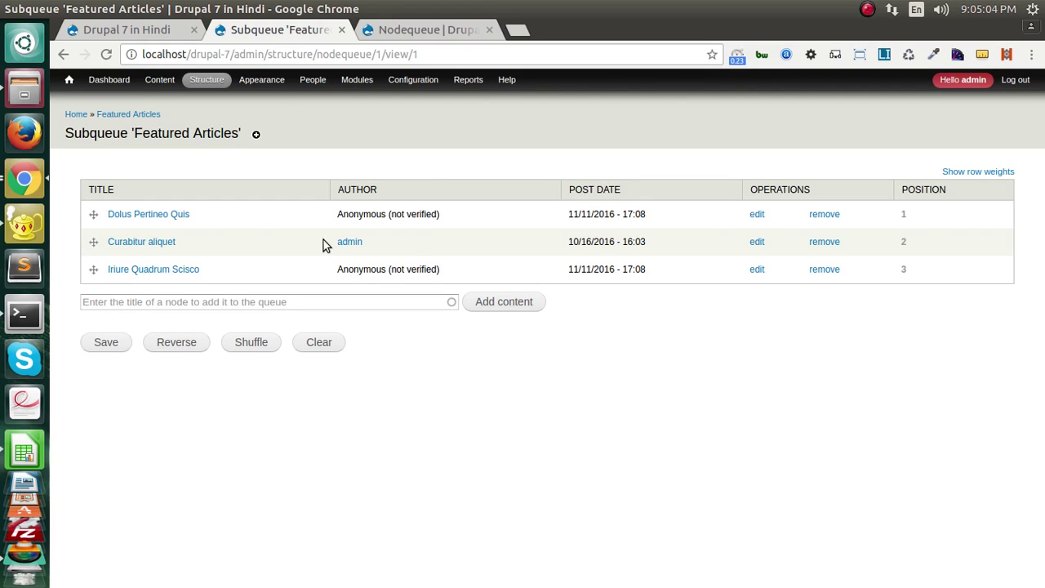
{"action": "left_click", "coordinate": [92, 345]}
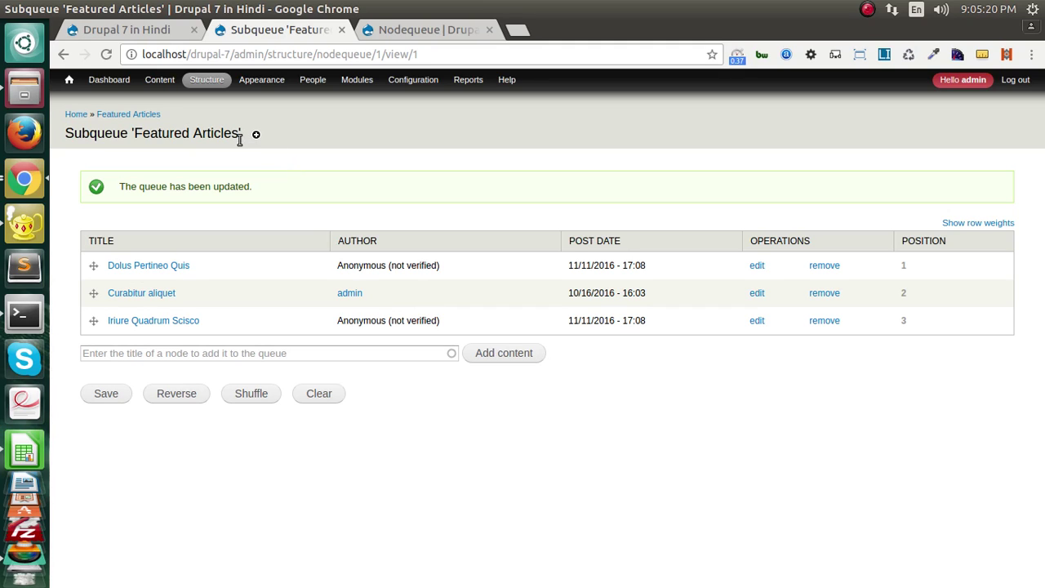
- Open the nodequeue_1 (Content) view for editing from the site's list of views
{"action": "mouse_move", "coordinate": [209, 81]}
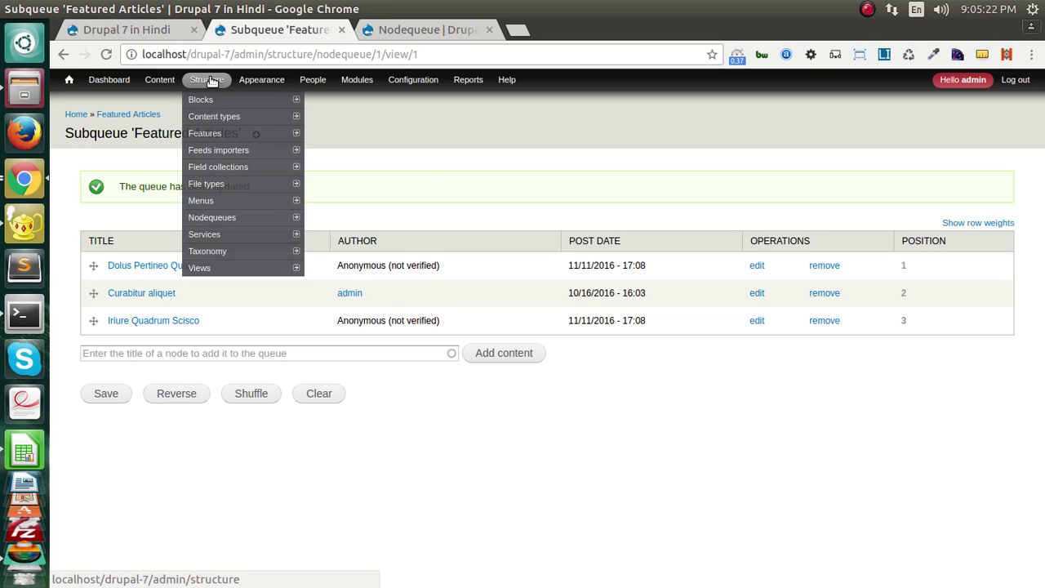
{"action": "mouse_move", "coordinate": [210, 267]}
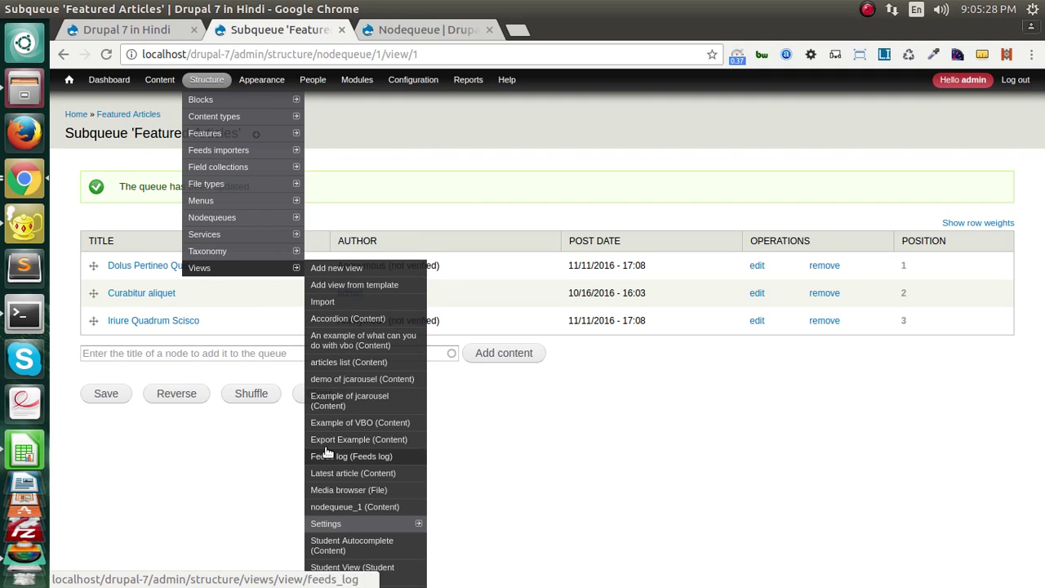
{"action": "left_click", "coordinate": [360, 508]}
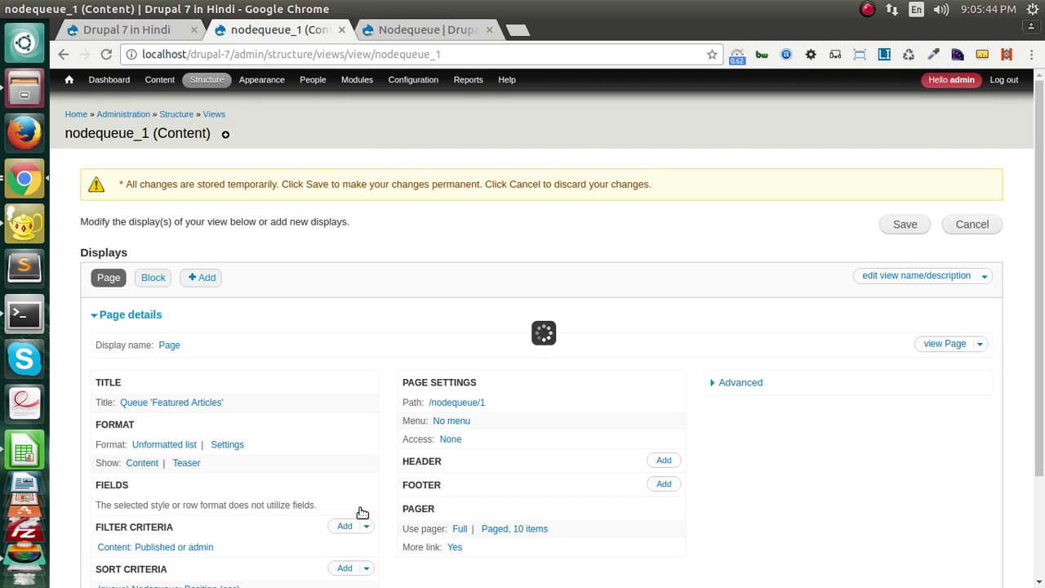
- Examine the Page display's settings and the preview of the queued articles in the nodequeue_1 view
{"action": "scroll", "coordinate": [327, 429], "scroll_direction": "down", "scroll_amount": 2}
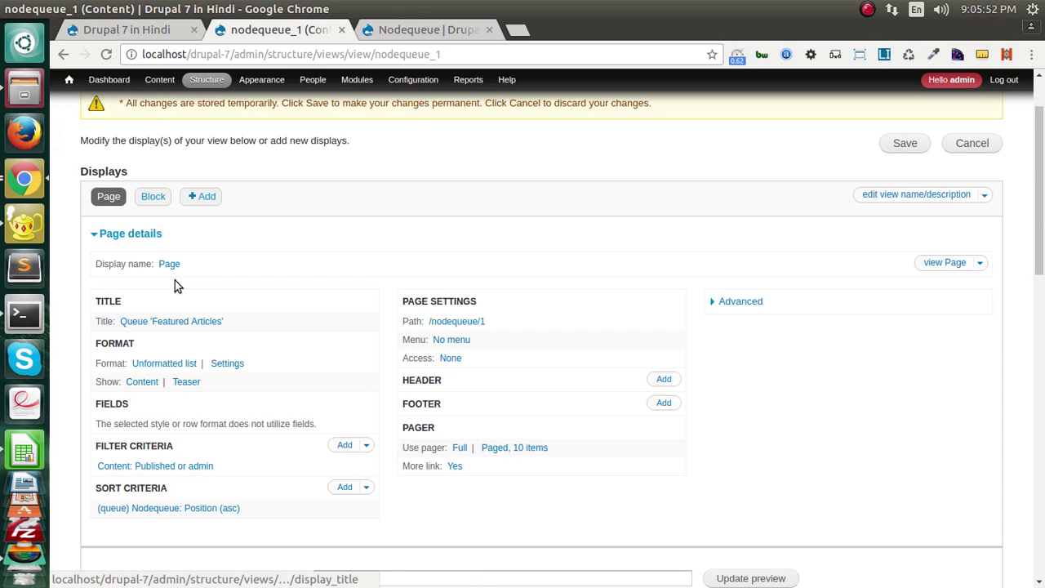
{"action": "scroll", "coordinate": [174, 282], "scroll_direction": "down", "scroll_amount": 7}
{"action": "scroll", "coordinate": [184, 302], "scroll_direction": "down", "scroll_amount": 12}
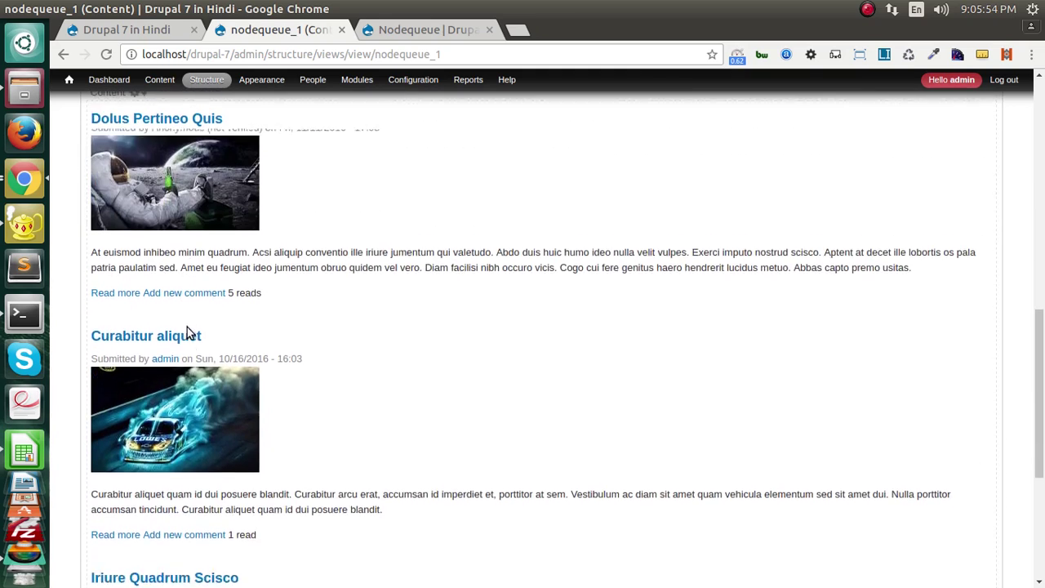
{"action": "scroll", "coordinate": [187, 335], "scroll_direction": "up", "scroll_amount": 9}
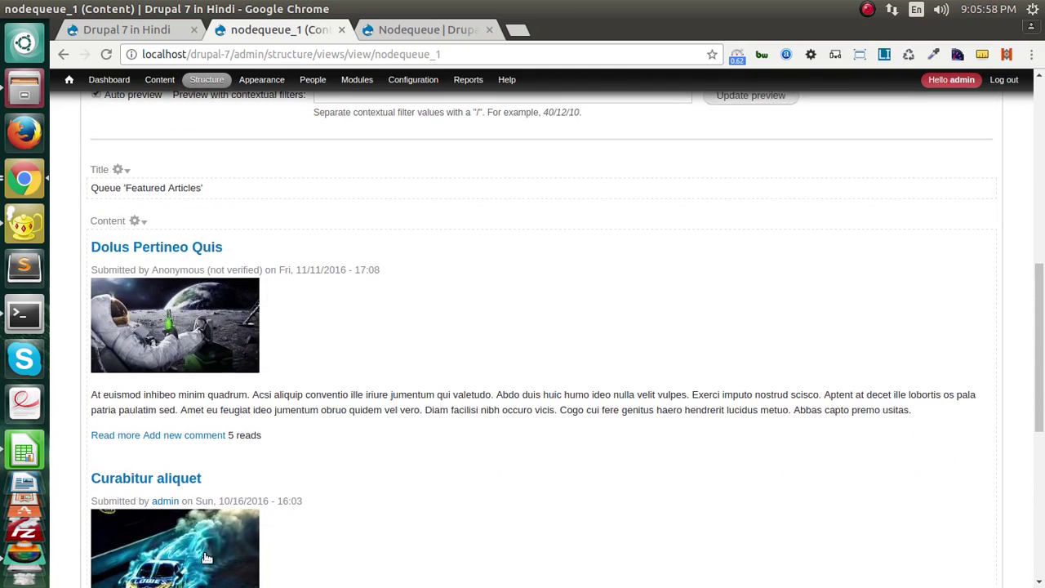
{"action": "scroll", "coordinate": [192, 501], "scroll_direction": "down", "scroll_amount": 8}
{"action": "scroll", "coordinate": [193, 503], "scroll_direction": "down", "scroll_amount": 2}
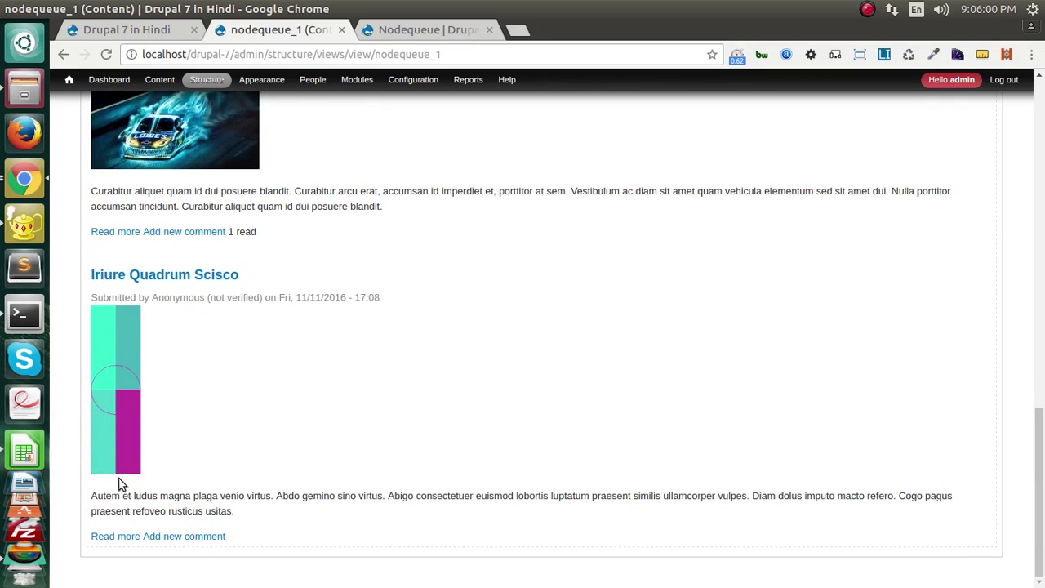
{"action": "scroll", "coordinate": [203, 461], "scroll_direction": "up", "scroll_amount": 8}
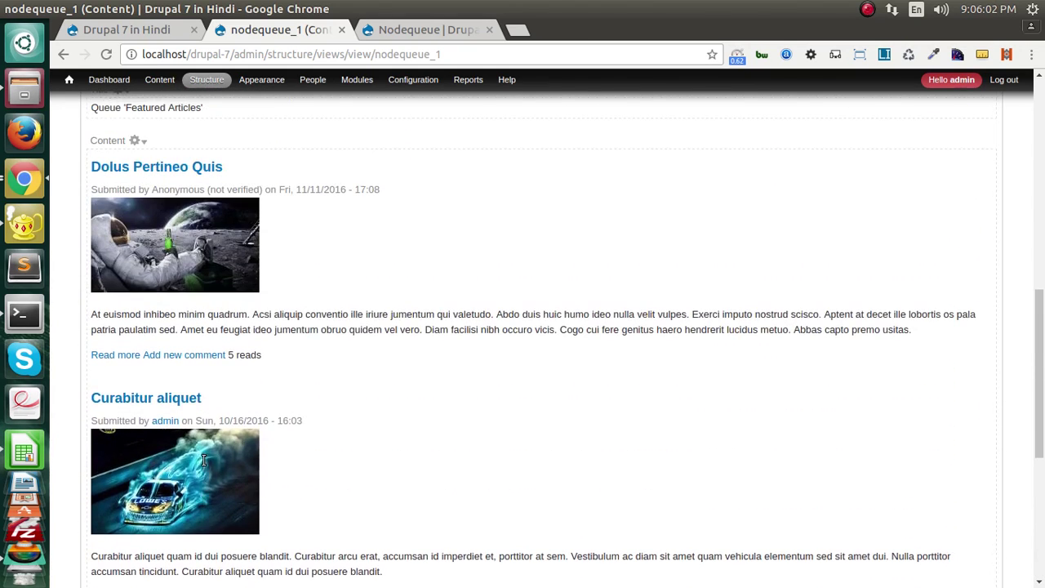
{"action": "scroll", "coordinate": [203, 461], "scroll_direction": "up", "scroll_amount": 13}
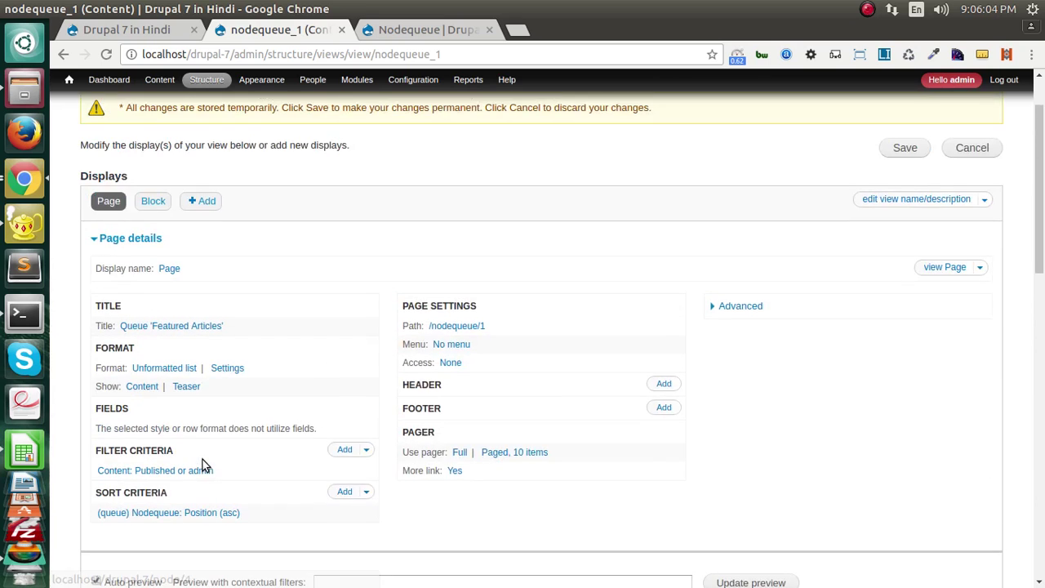
{"action": "scroll", "coordinate": [203, 466], "scroll_direction": "up", "scroll_amount": 2}
{"action": "scroll", "coordinate": [204, 465], "scroll_direction": "down", "scroll_amount": 2}
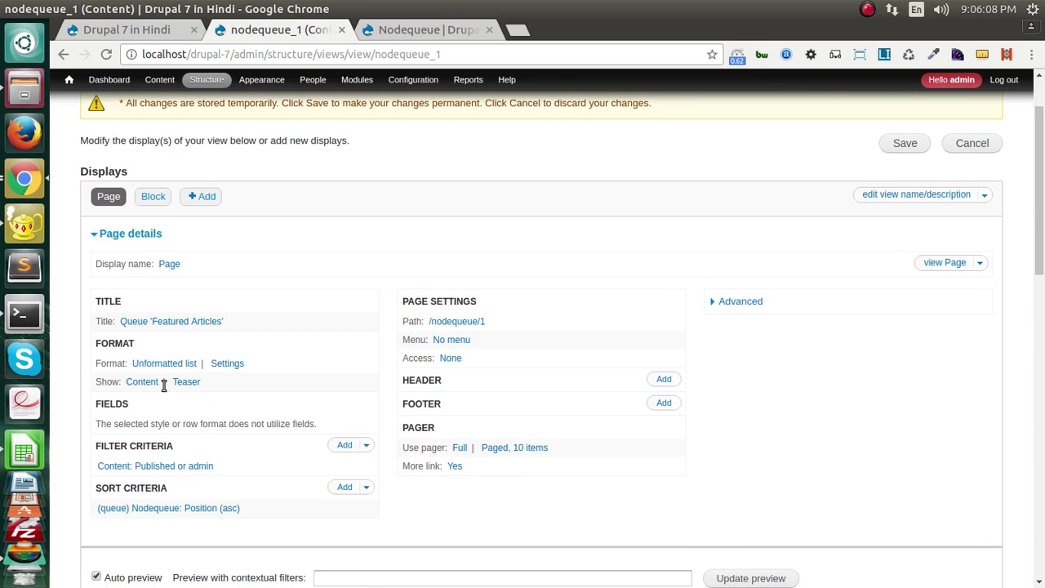
{"action": "scroll", "coordinate": [173, 357], "scroll_direction": "up", "scroll_amount": 2}
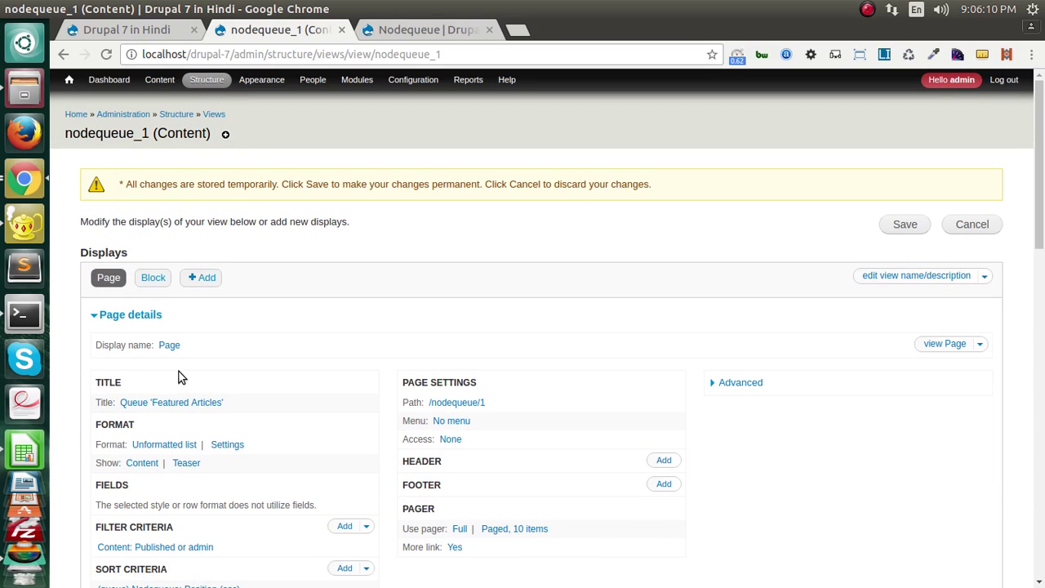
- Inspect the Page display's title and format options without changing them, and review the preview
{"action": "scroll", "coordinate": [179, 377], "scroll_direction": "down", "scroll_amount": 1}
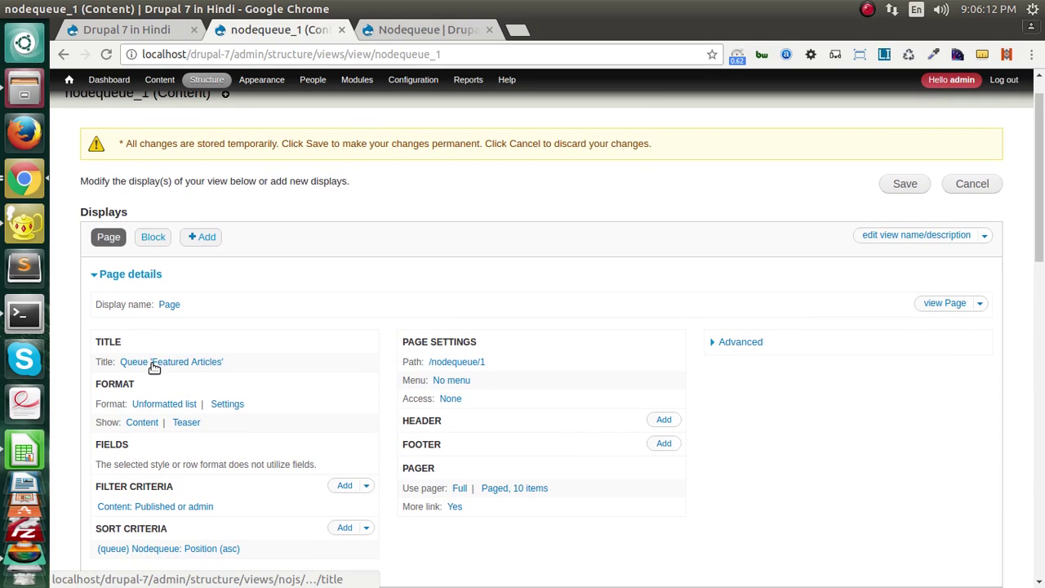
{"action": "left_click", "coordinate": [142, 362]}
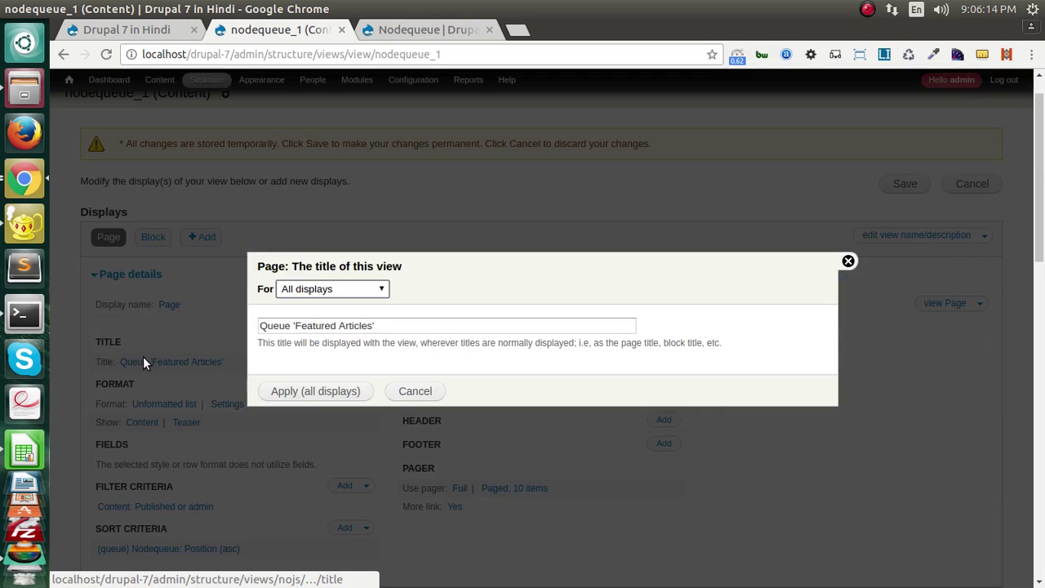
{"action": "left_click", "coordinate": [848, 262]}
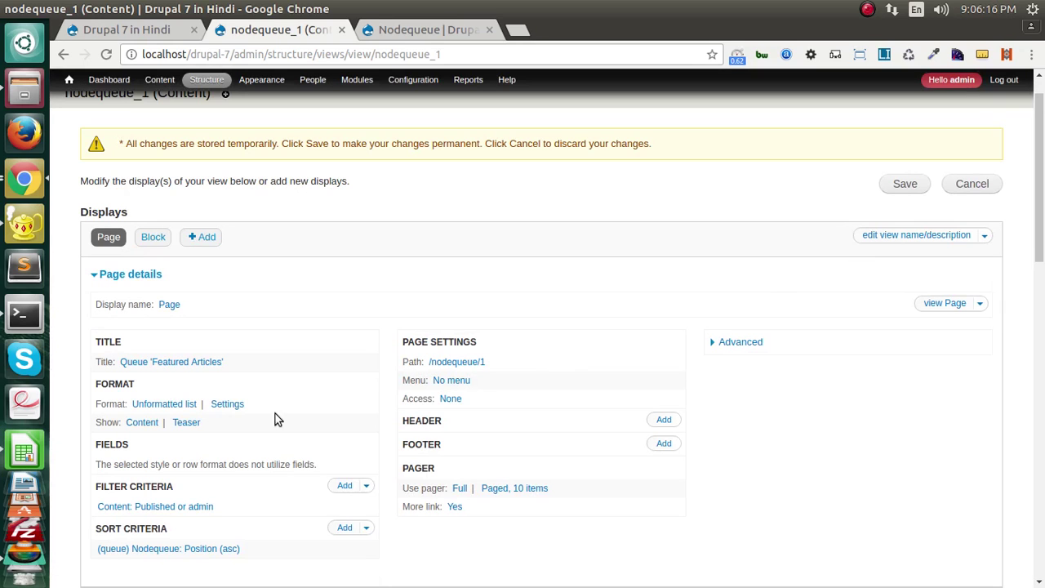
{"action": "left_click", "coordinate": [161, 405]}
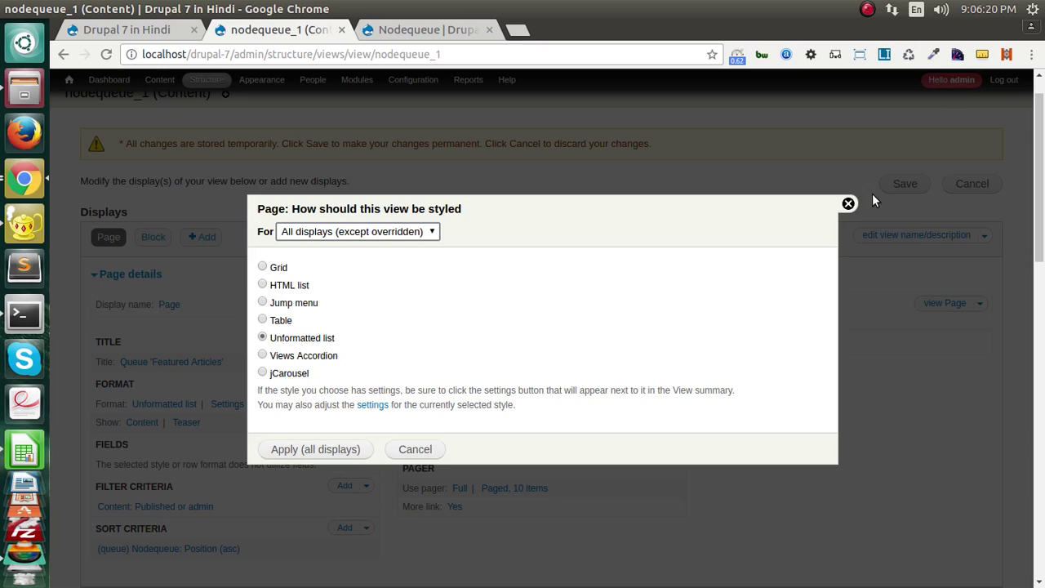
{"action": "left_click", "coordinate": [848, 203]}
{"action": "scroll", "coordinate": [338, 364], "scroll_direction": "down", "scroll_amount": 10}
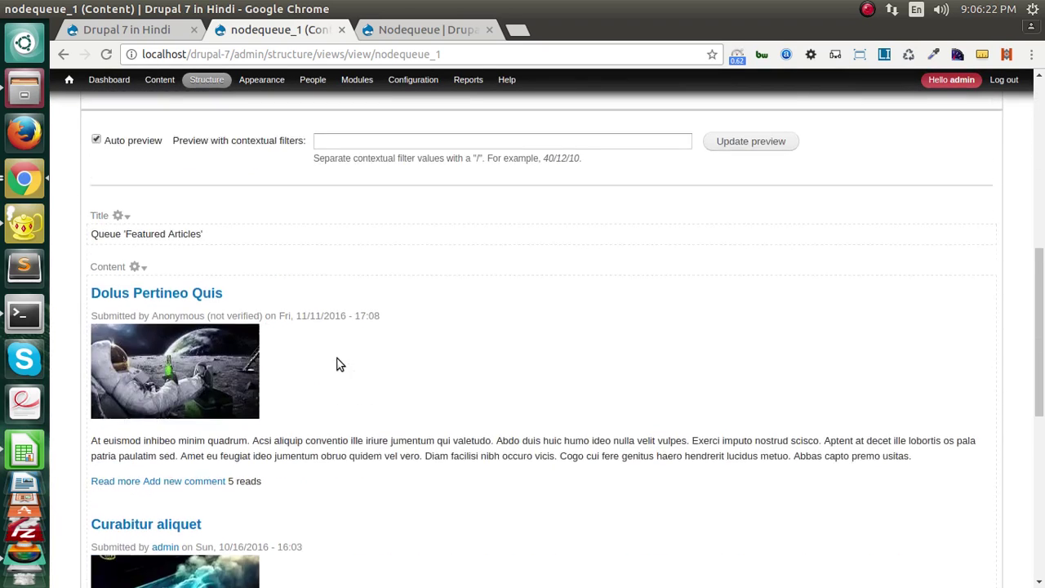
{"action": "scroll", "coordinate": [338, 365], "scroll_direction": "up", "scroll_amount": 10}
{"action": "scroll", "coordinate": [341, 364], "scroll_direction": "up", "scroll_amount": 2}
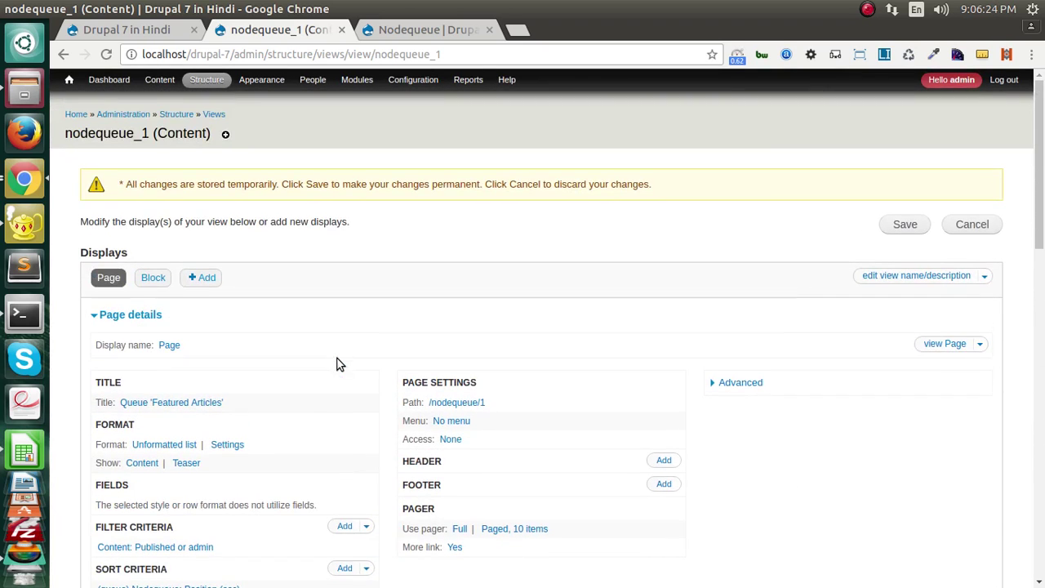
- Switch to the view's Block display and check which display types can be added
{"action": "left_click", "coordinate": [162, 281]}
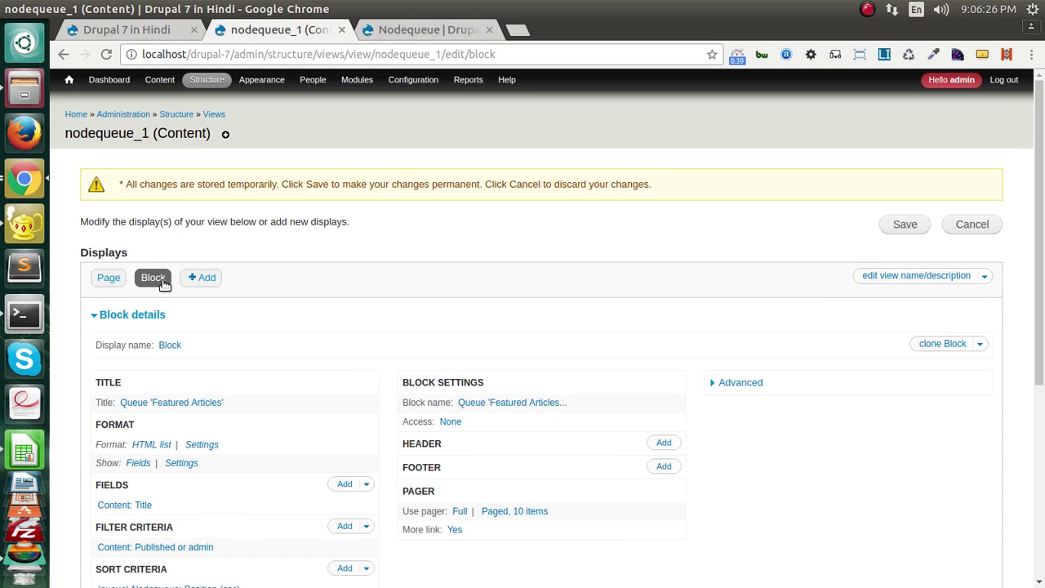
{"action": "scroll", "coordinate": [229, 433], "scroll_direction": "down", "scroll_amount": 2}
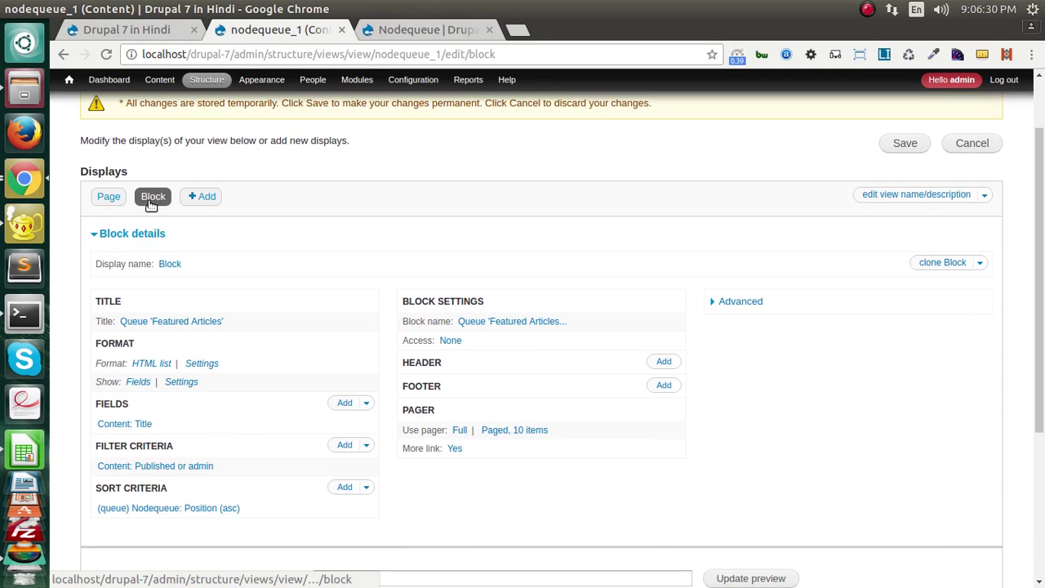
{"action": "left_click", "coordinate": [205, 196]}
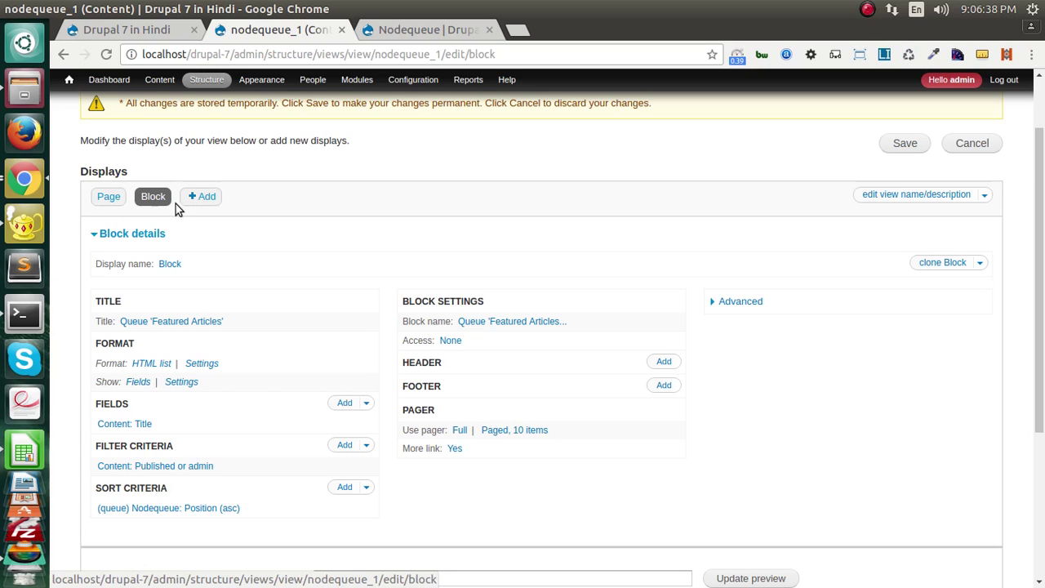
{"action": "mouse_move", "coordinate": [205, 198]}
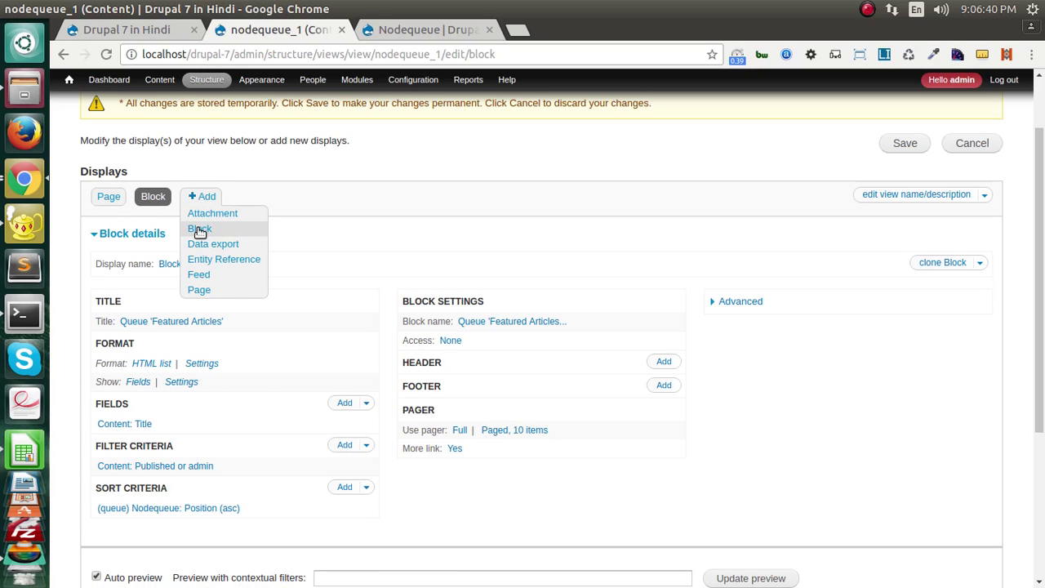
{"action": "left_click", "coordinate": [153, 200]}
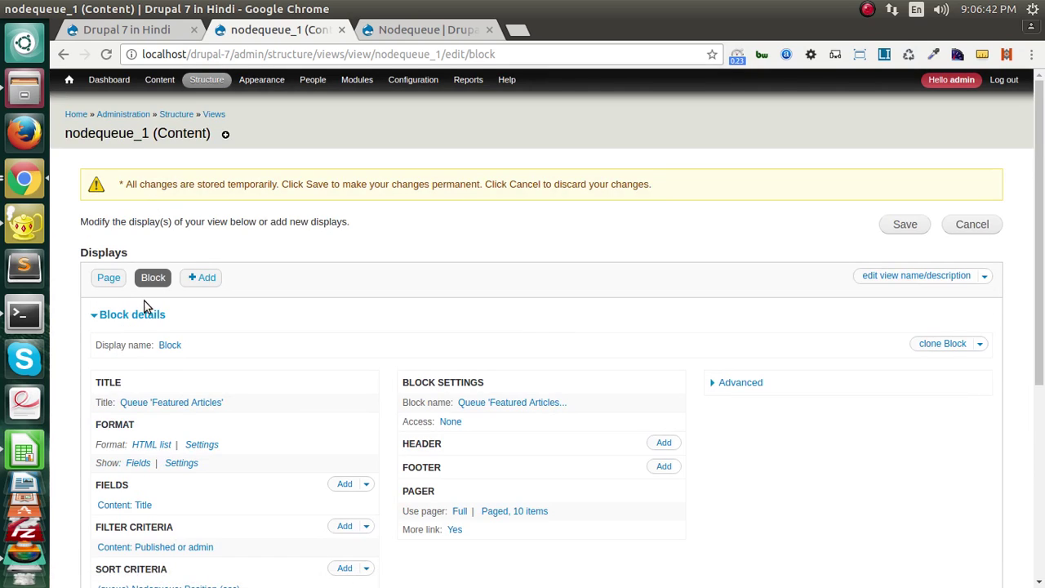
- Inspect the Block display's format choices without changing them, and look over its settings and preview
{"action": "scroll", "coordinate": [147, 310], "scroll_direction": "down", "scroll_amount": 3}
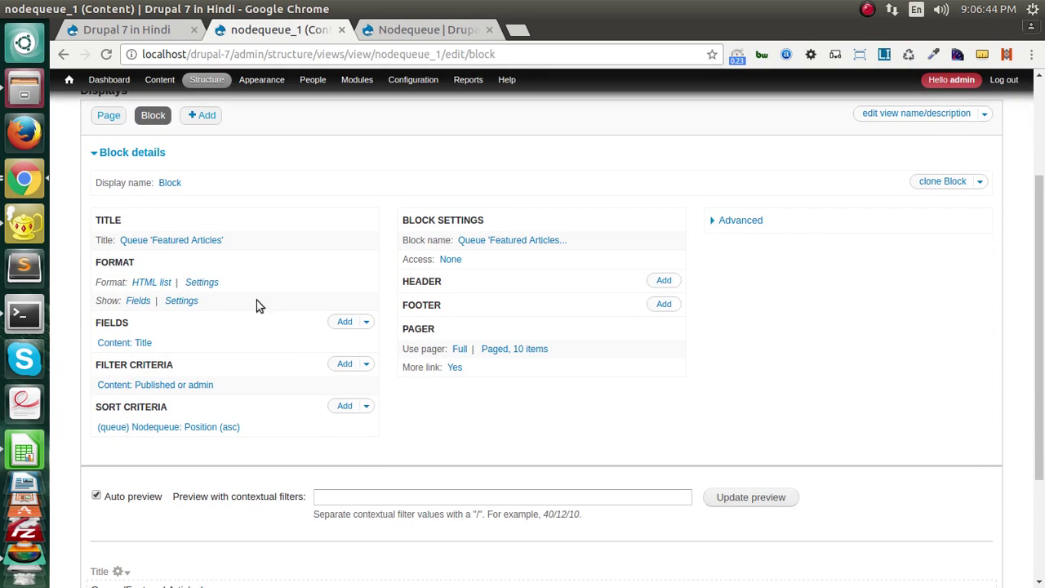
{"action": "left_click", "coordinate": [159, 283]}
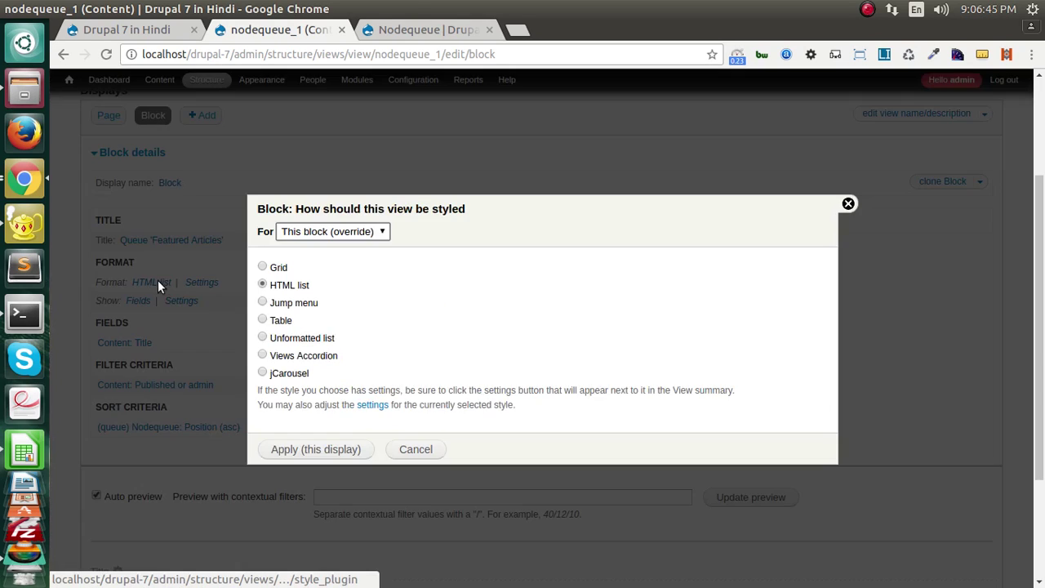
{"action": "left_click", "coordinate": [848, 203]}
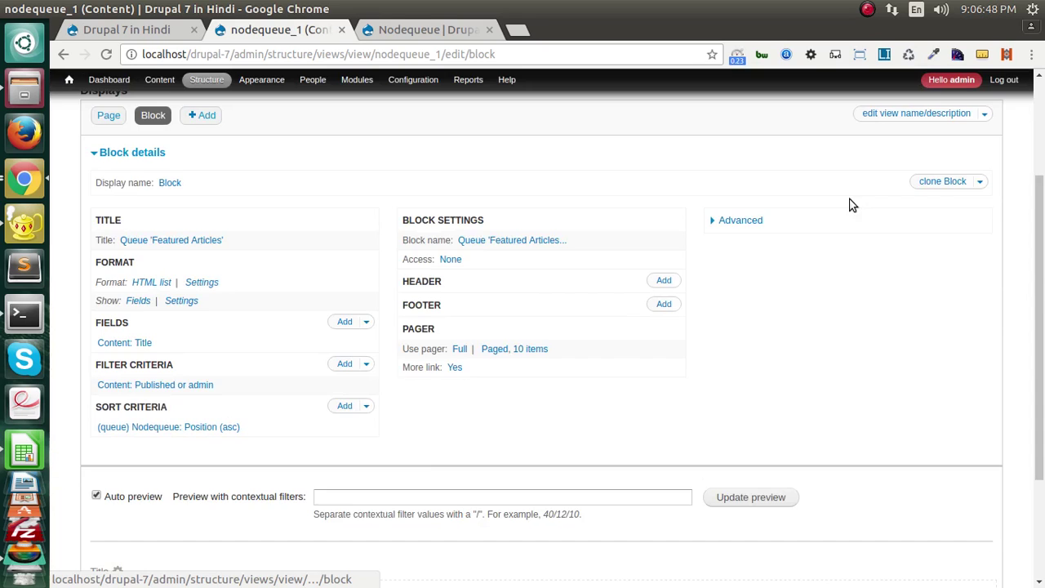
{"action": "scroll", "coordinate": [463, 443], "scroll_direction": "down", "scroll_amount": 4}
{"action": "scroll", "coordinate": [216, 486], "scroll_direction": "up", "scroll_amount": 1}
{"action": "scroll", "coordinate": [214, 486], "scroll_direction": "up", "scroll_amount": 7}
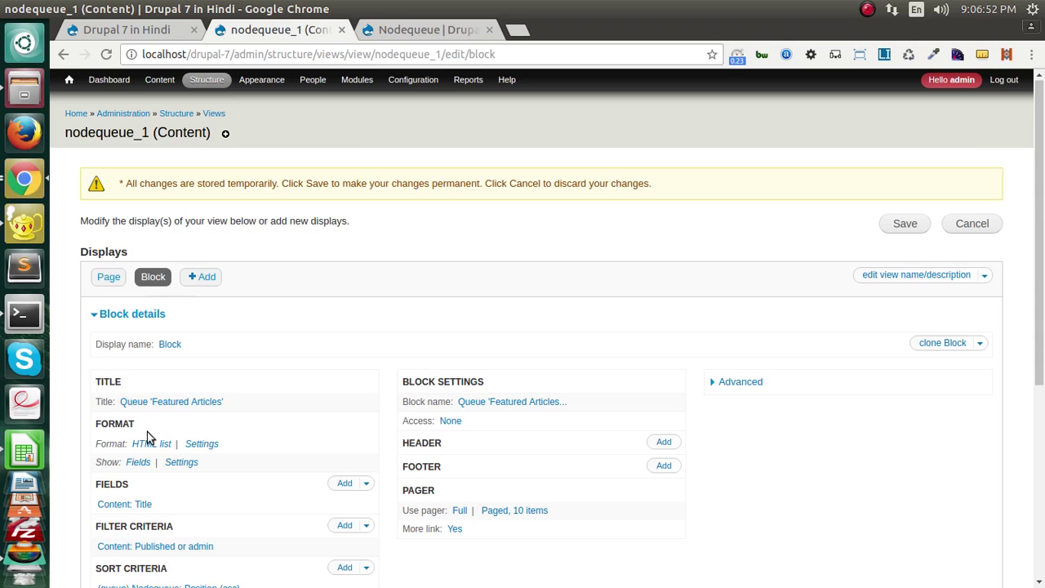
- Set the Block display's format to Grid for this block only and accept the default style options
{"action": "left_click", "coordinate": [149, 439]}
{"action": "left_click", "coordinate": [262, 267]}
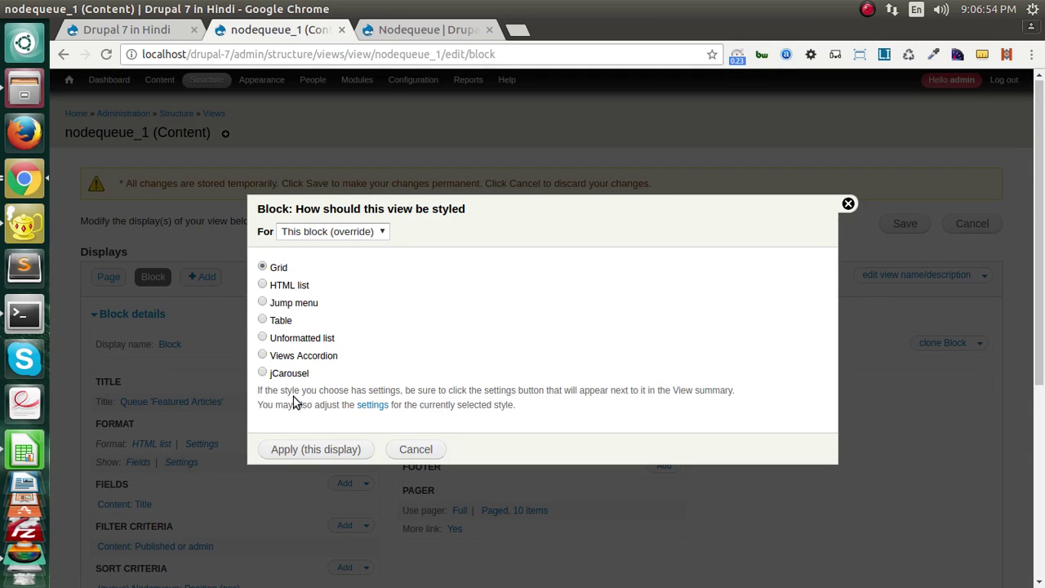
{"action": "left_click", "coordinate": [310, 449]}
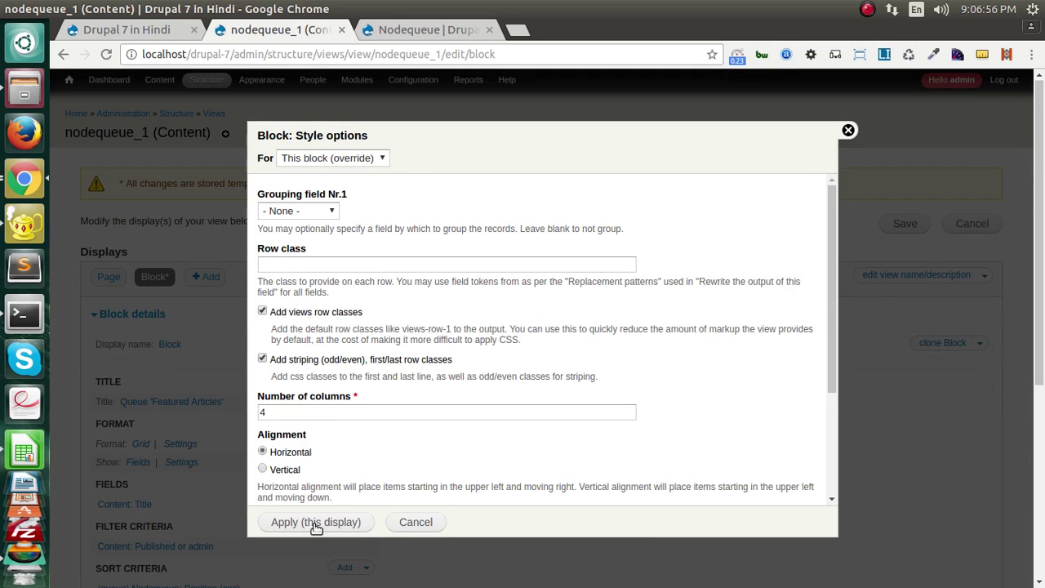
{"action": "left_click", "coordinate": [316, 523]}
{"action": "scroll", "coordinate": [245, 490], "scroll_direction": "down", "scroll_amount": 5}
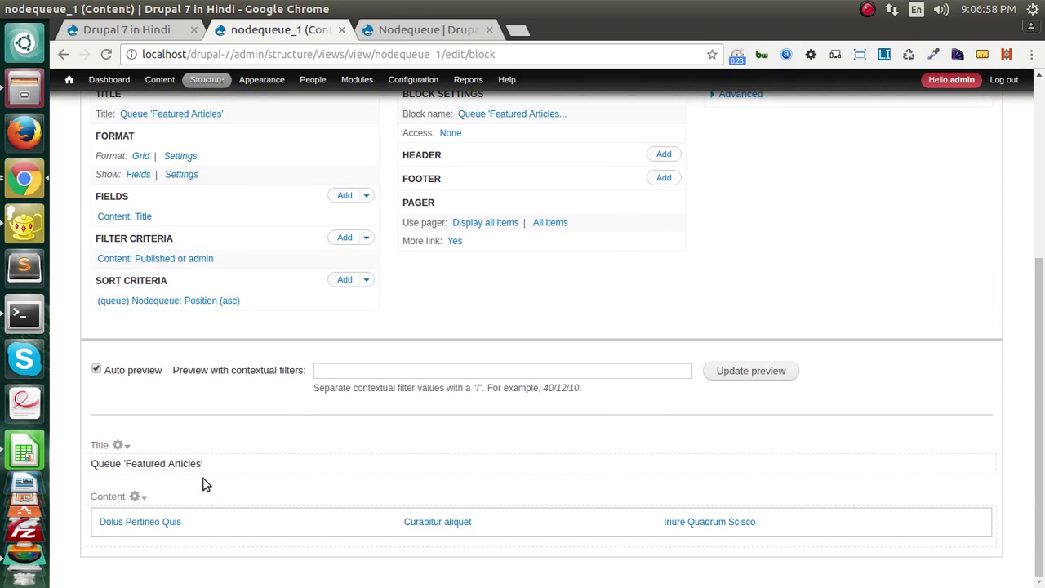
- Set the number of columns in the block's grid format to 3 and check the preview
{"action": "scroll", "coordinate": [204, 479], "scroll_direction": "up", "scroll_amount": 5}
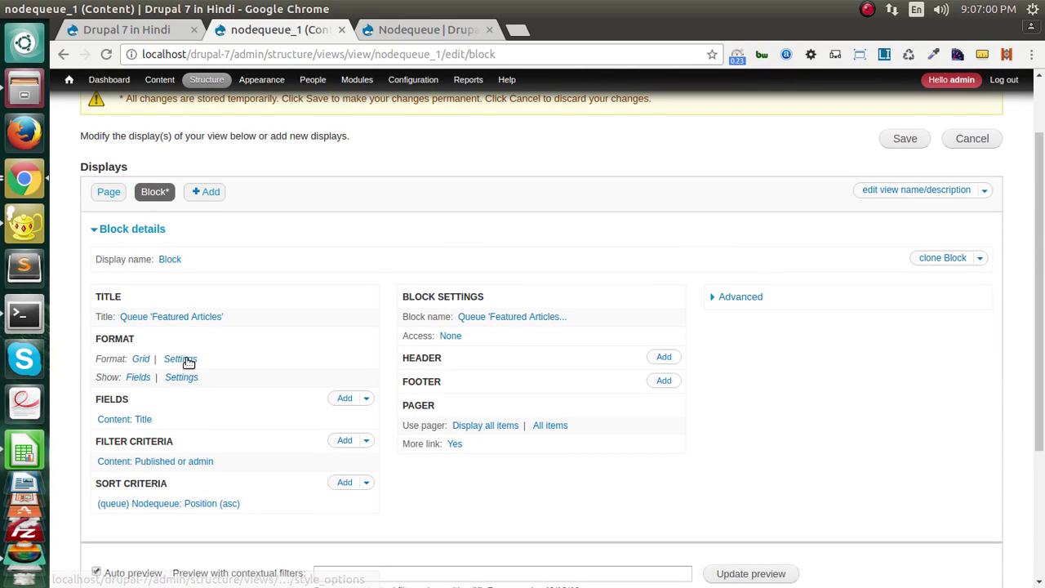
{"action": "left_click", "coordinate": [181, 361]}
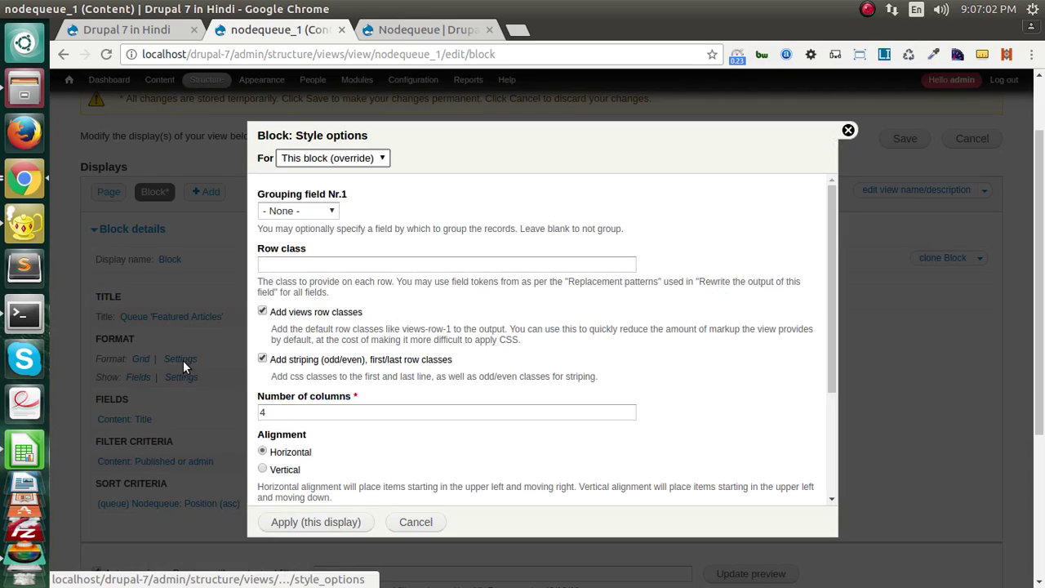
{"action": "double_click", "coordinate": [260, 413]}
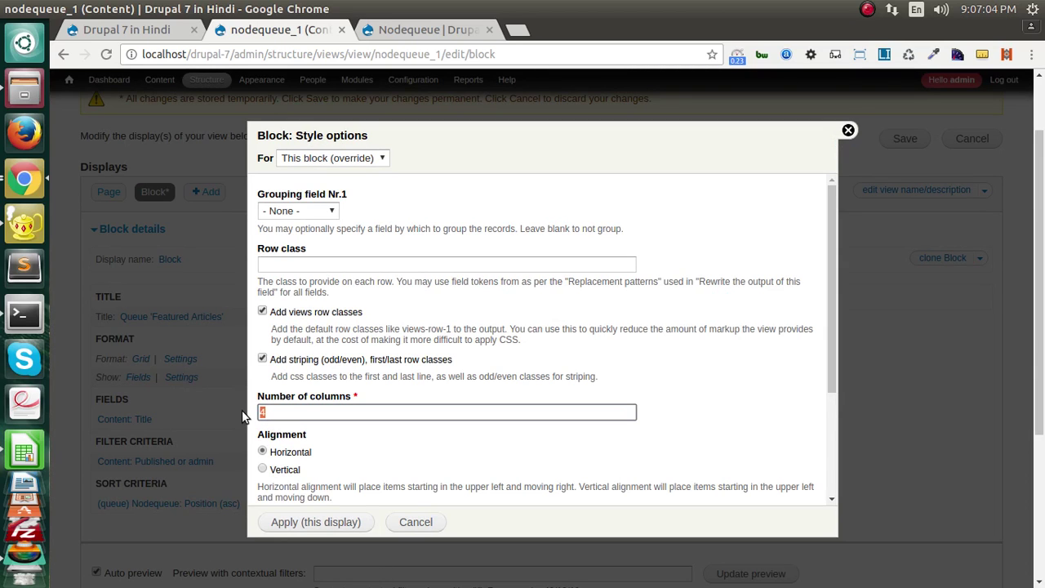
{"action": "type", "text": "3"}
{"action": "left_click", "coordinate": [276, 522]}
{"action": "scroll", "coordinate": [229, 490], "scroll_direction": "down", "scroll_amount": 3}
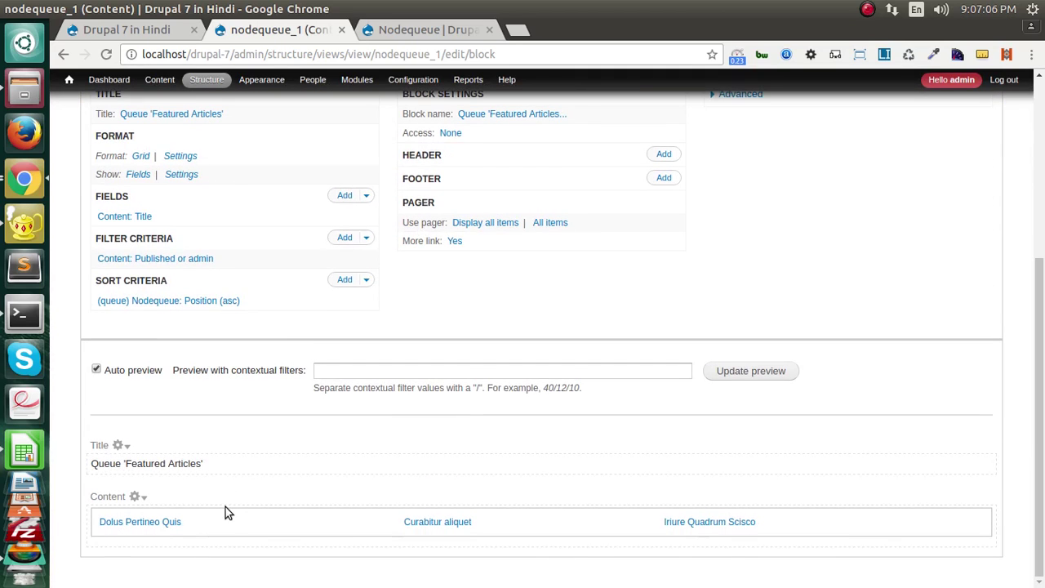
- Find the Content: Image field by searching for "image" and add it to all displays of the view
{"action": "scroll", "coordinate": [127, 445], "scroll_direction": "up", "scroll_amount": 2}
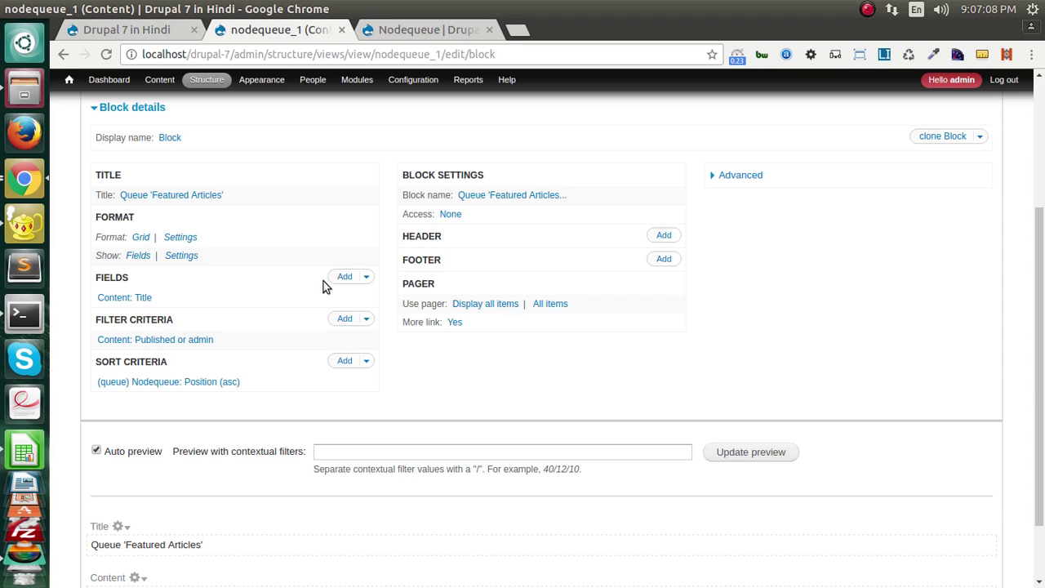
{"action": "left_click", "coordinate": [345, 277]}
{"action": "left_click", "coordinate": [333, 210]}
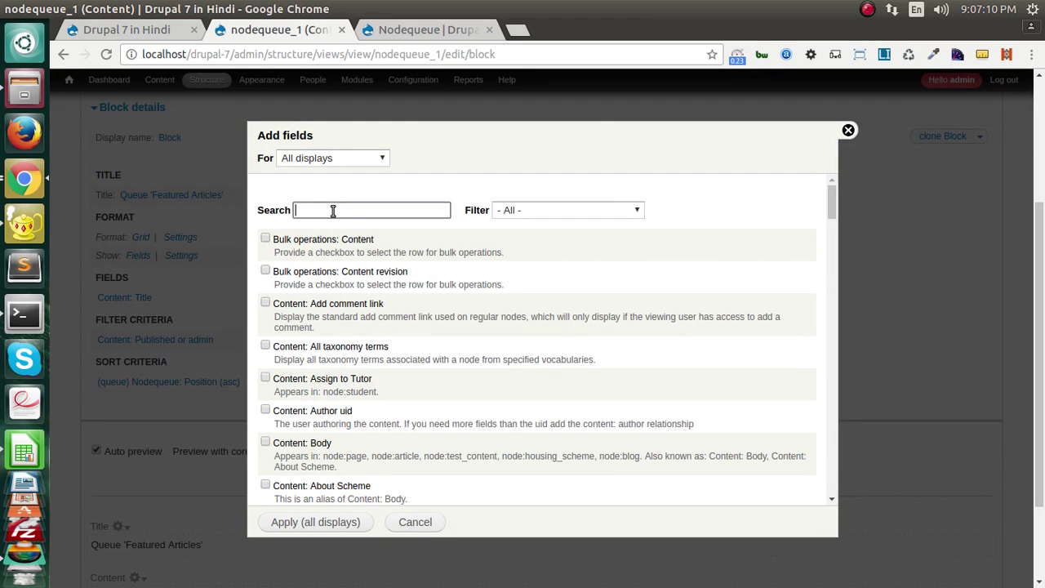
{"action": "type", "text": "image"}
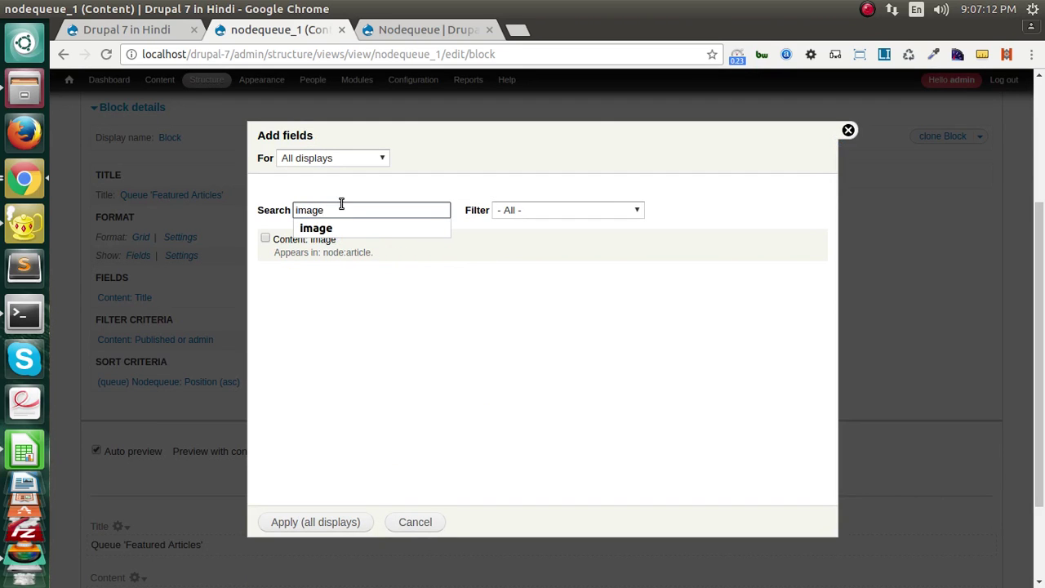
{"action": "left_click", "coordinate": [329, 227]}
{"action": "left_click", "coordinate": [318, 241]}
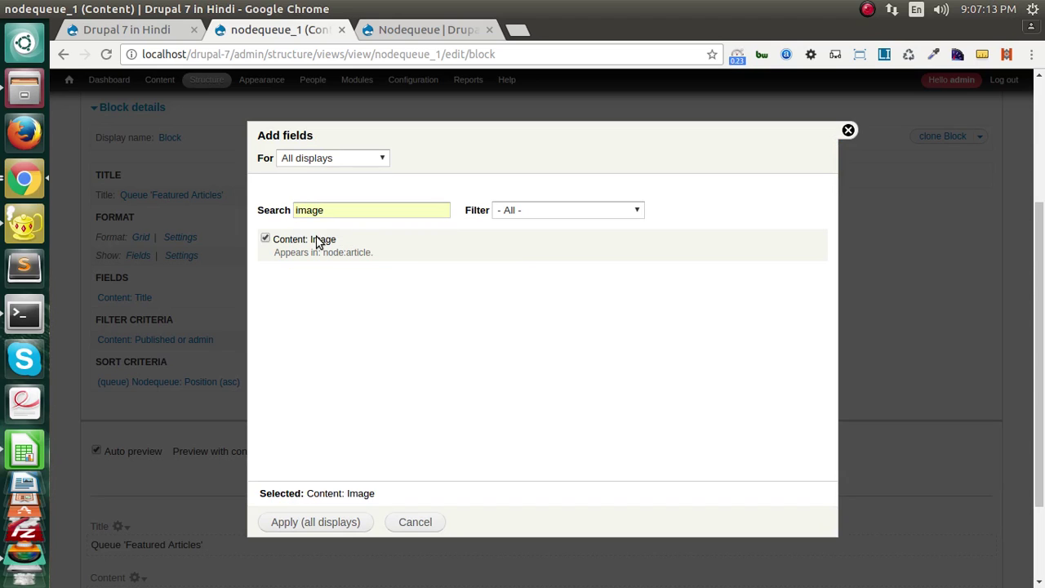
{"action": "left_click", "coordinate": [316, 522]}
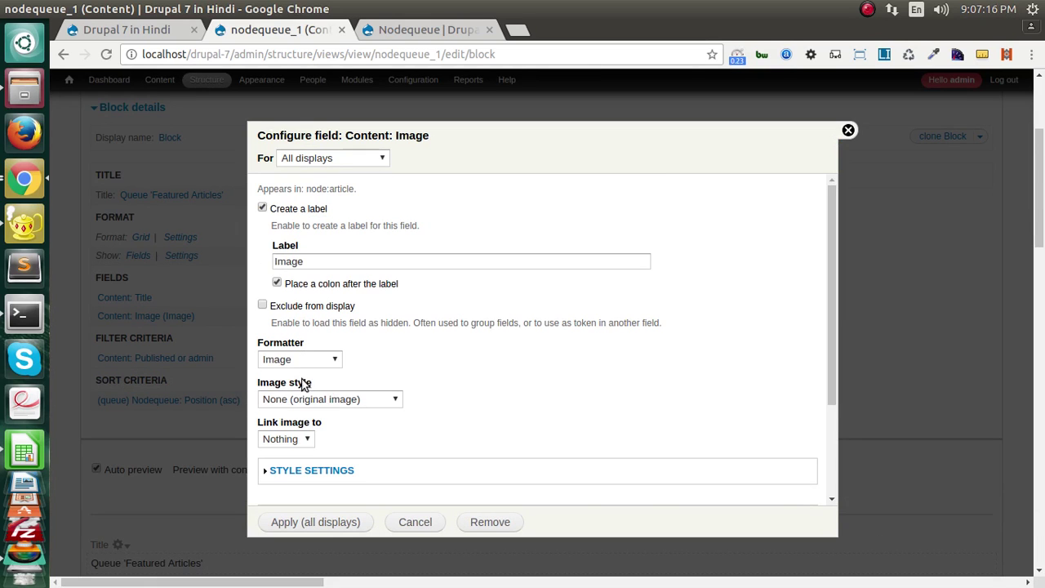
- Set the Image field's image style to article-thub, link the image to Content, and apply it to all displays
{"action": "left_click", "coordinate": [291, 360]}
{"action": "left_click", "coordinate": [442, 372]}
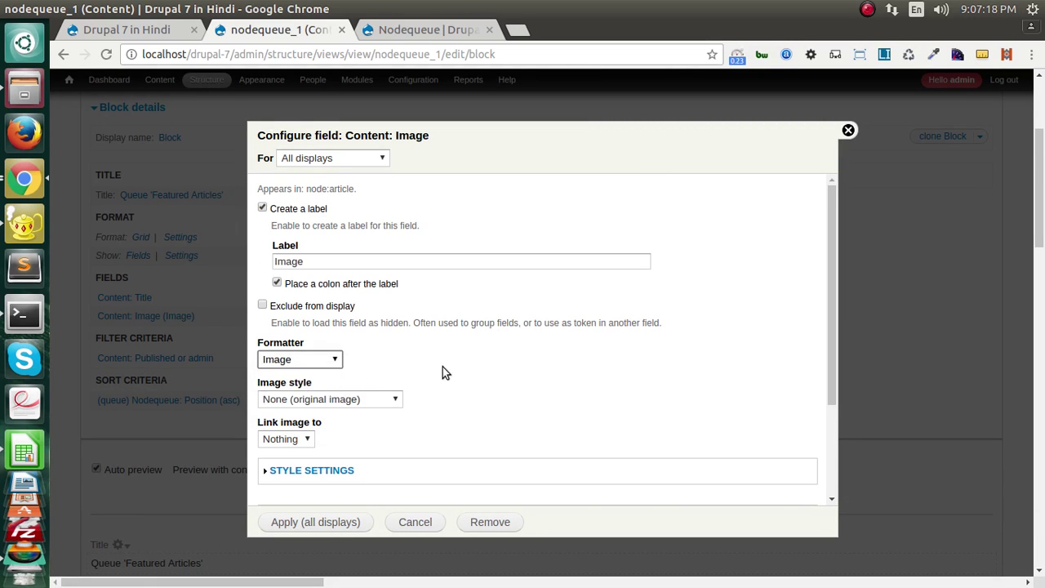
{"action": "left_click", "coordinate": [329, 399]}
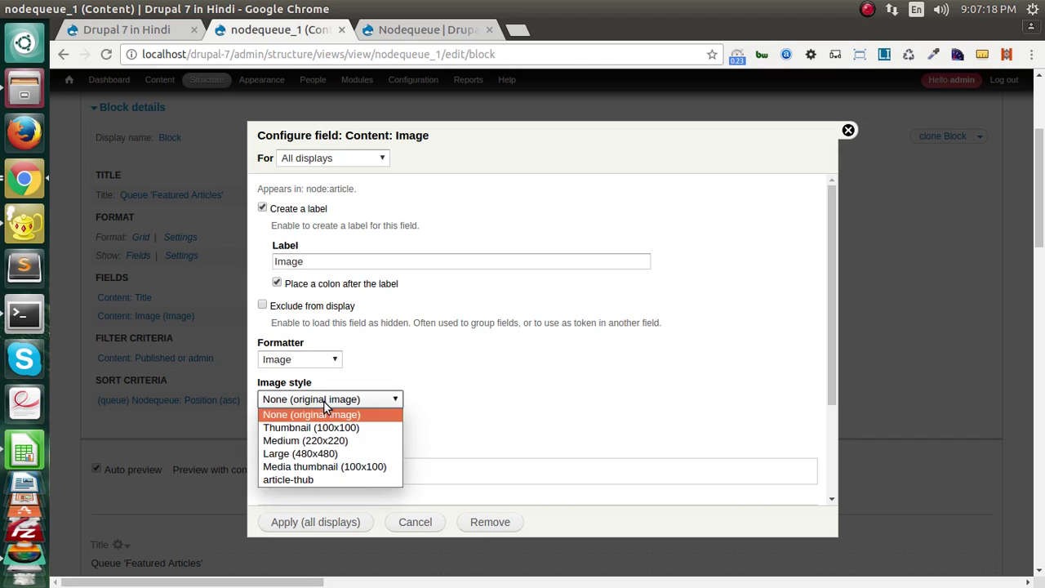
{"action": "left_click", "coordinate": [298, 480]}
{"action": "scroll", "coordinate": [408, 420], "scroll_direction": "down", "scroll_amount": 1}
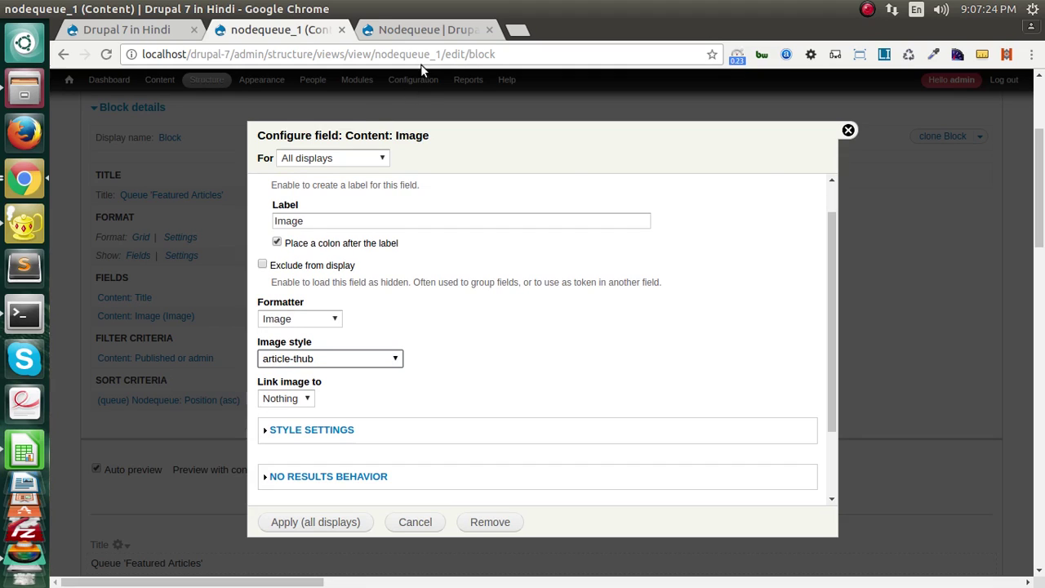
{"action": "left_click", "coordinate": [294, 398]}
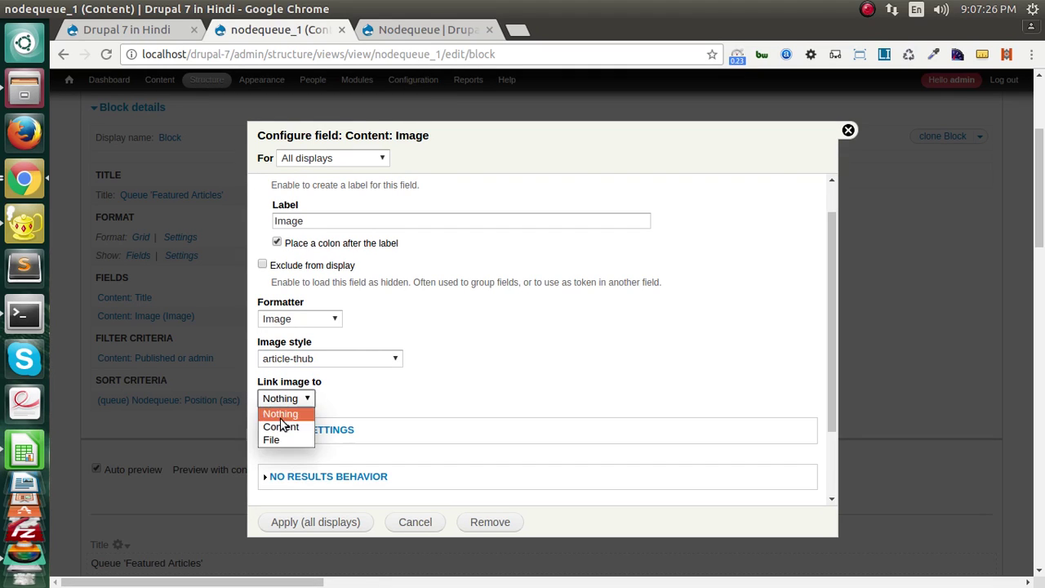
{"action": "left_click", "coordinate": [282, 427]}
{"action": "left_click", "coordinate": [290, 523]}
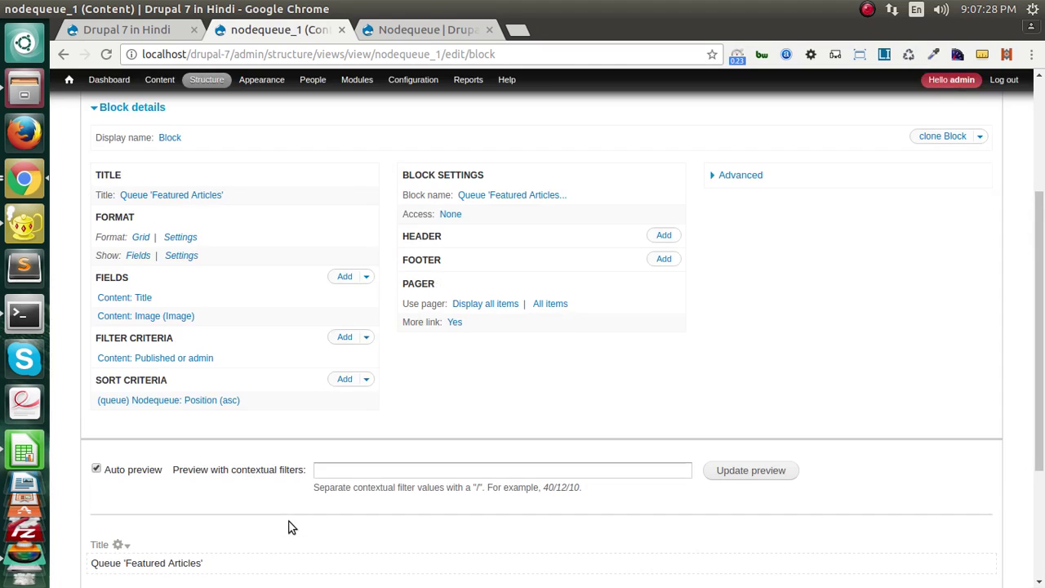
- Inspect the article-thub image style's definition in a separate tab, close it, and check the block preview
{"action": "mouse_move", "coordinate": [409, 79]}
{"action": "mouse_move", "coordinate": [414, 168]}
{"action": "mouse_move", "coordinate": [409, 150]}
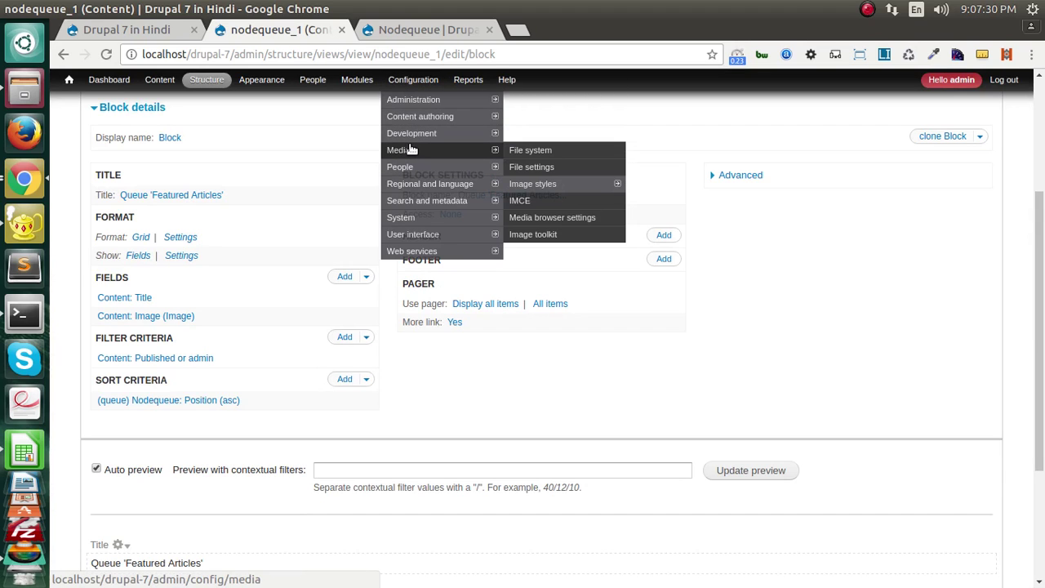
{"action": "middle_click", "coordinate": [527, 189]}
{"action": "left_click", "coordinate": [441, 34]}
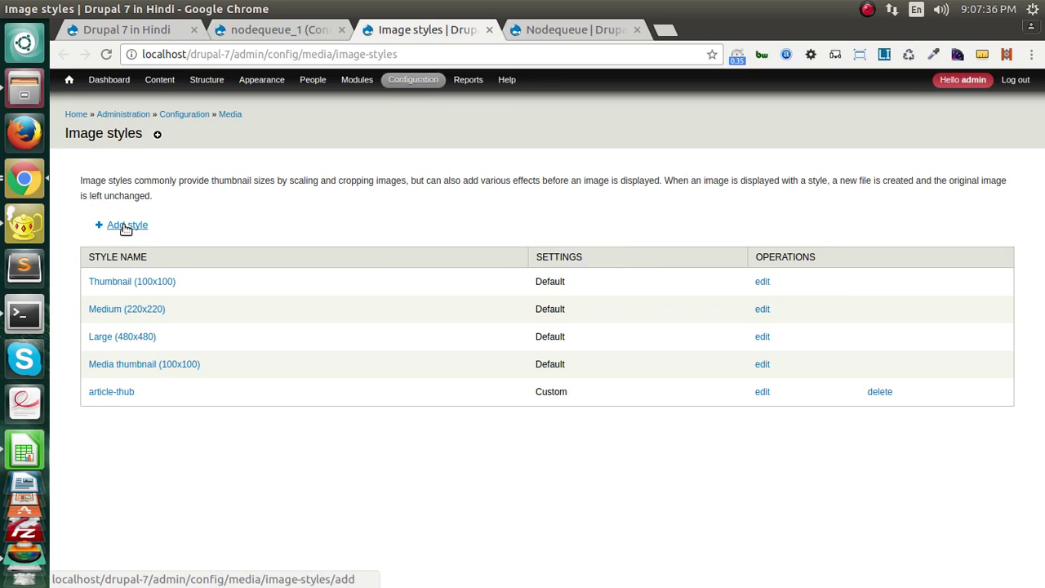
{"action": "left_click", "coordinate": [762, 392]}
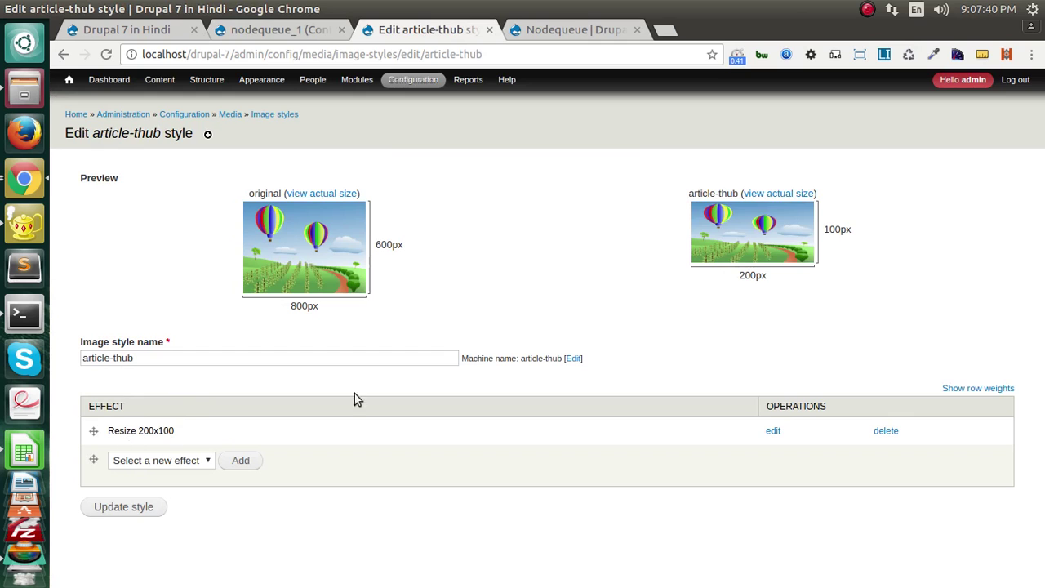
{"action": "middle_click", "coordinate": [423, 33]}
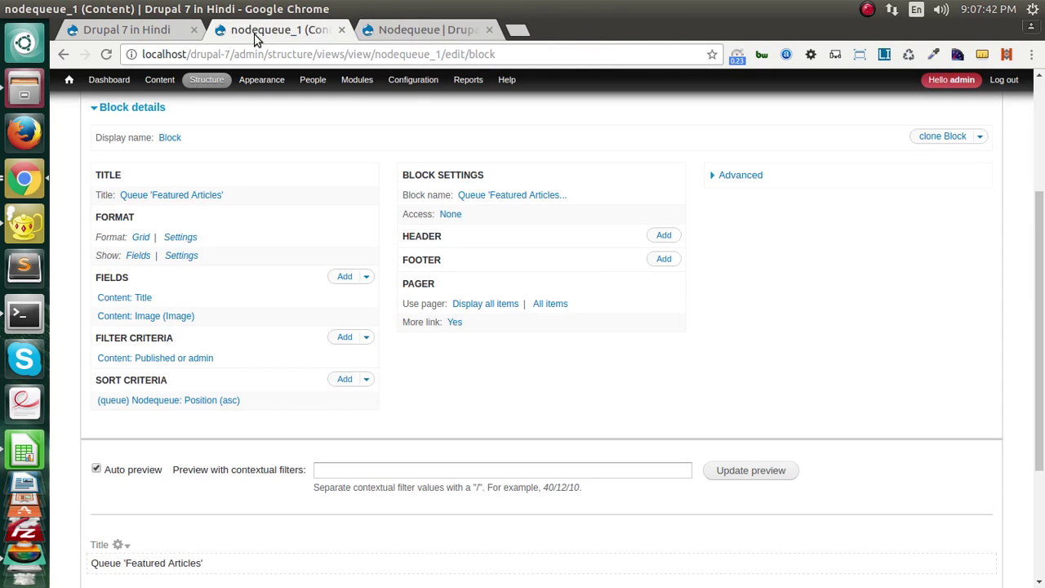
{"action": "scroll", "coordinate": [188, 343], "scroll_direction": "down", "scroll_amount": 3}
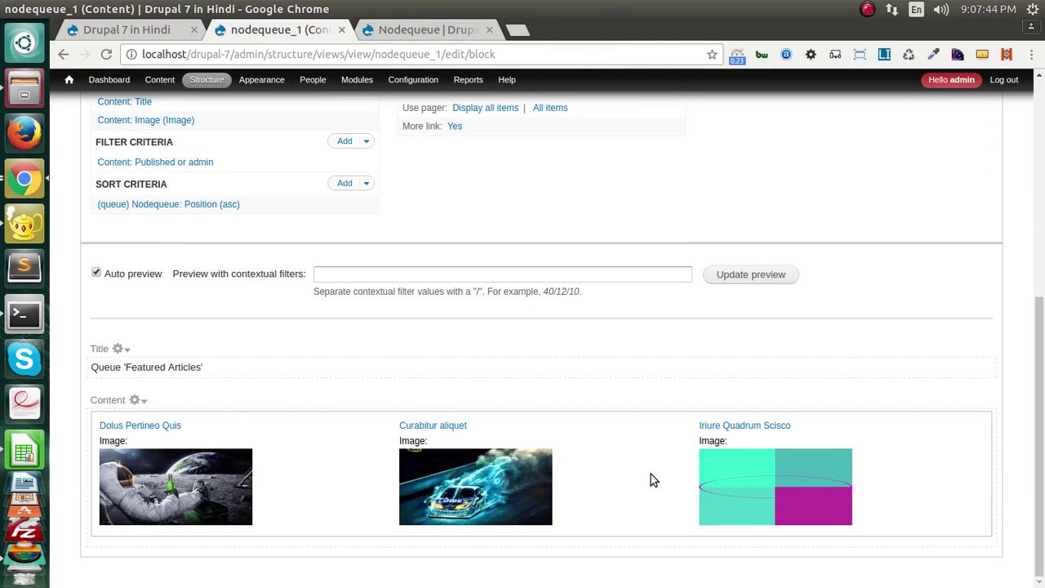
- Find the Content: Body field by searching for "body" and add it to all displays of the view
{"action": "scroll", "coordinate": [648, 479], "scroll_direction": "up", "scroll_amount": 3}
{"action": "left_click", "coordinate": [344, 204]}
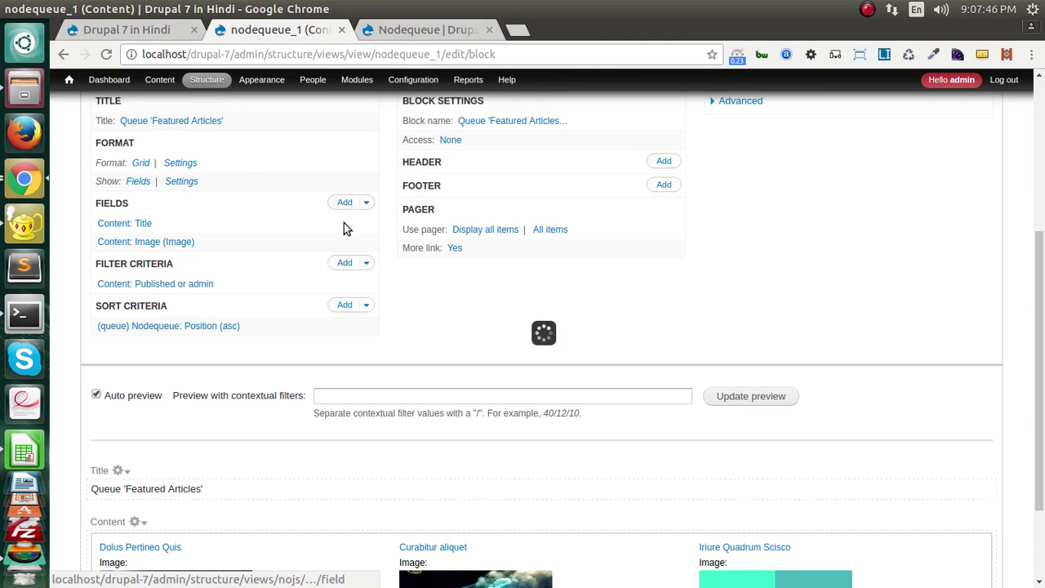
{"action": "type", "text": "body"}
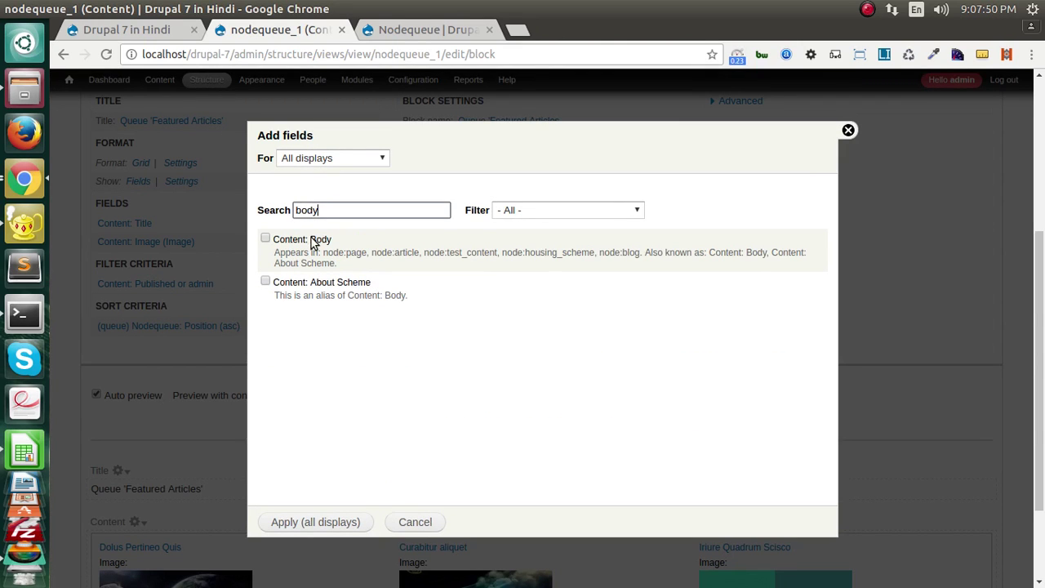
{"action": "left_click", "coordinate": [314, 241]}
{"action": "left_click", "coordinate": [311, 516]}
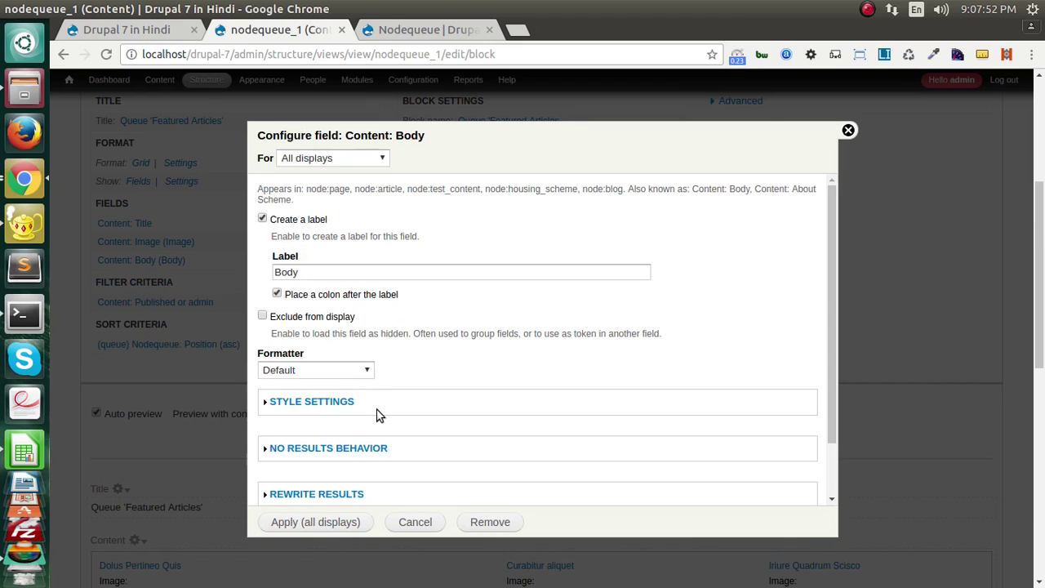
- Turn off the Body field's label and enable stripping of HTML tags in its rewrite settings
{"action": "left_click", "coordinate": [286, 222]}
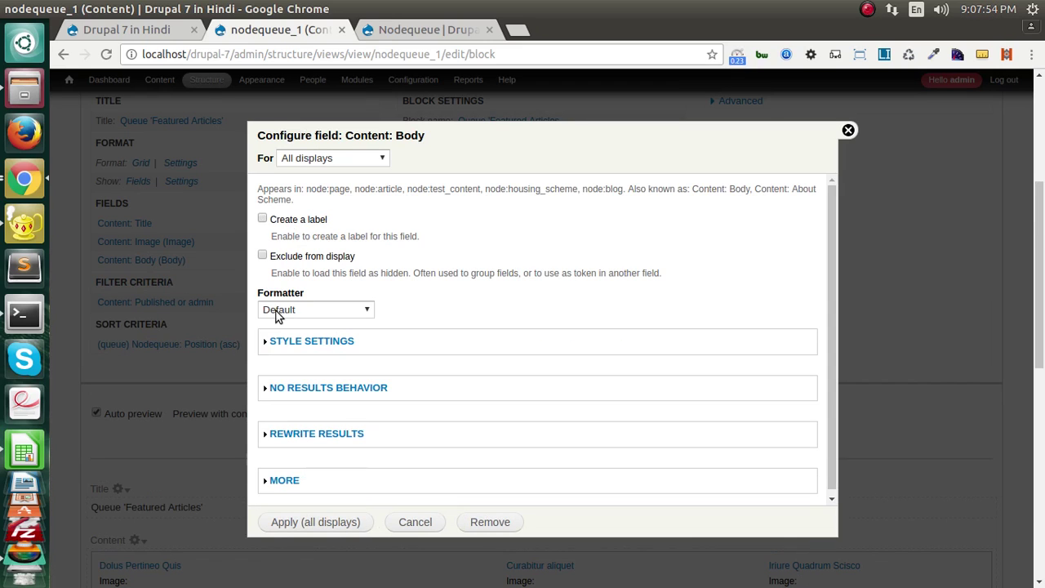
{"action": "left_click", "coordinate": [304, 432]}
{"action": "scroll", "coordinate": [347, 369], "scroll_direction": "down", "scroll_amount": 5}
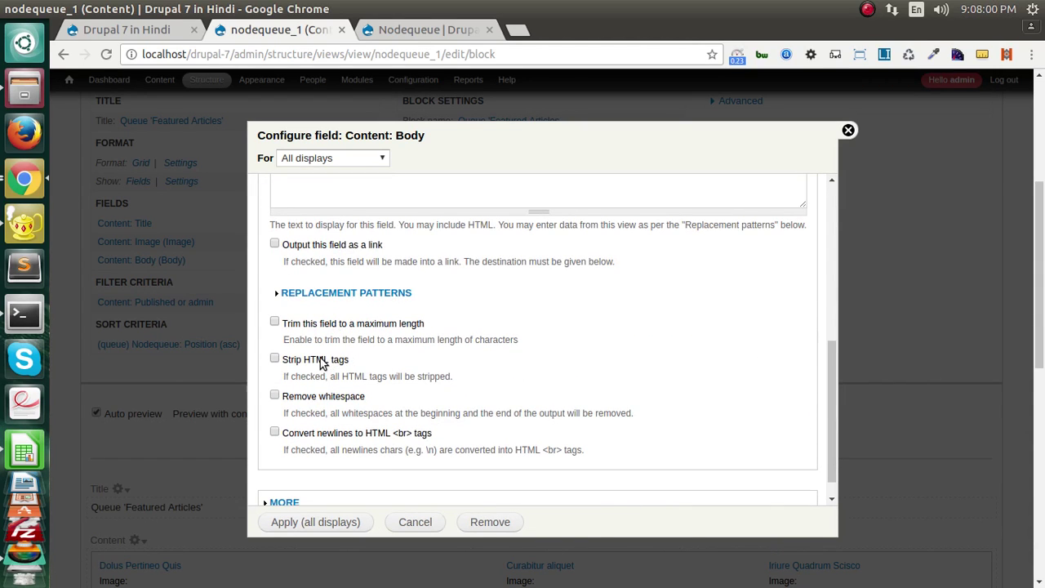
{"action": "left_click", "coordinate": [320, 362]}
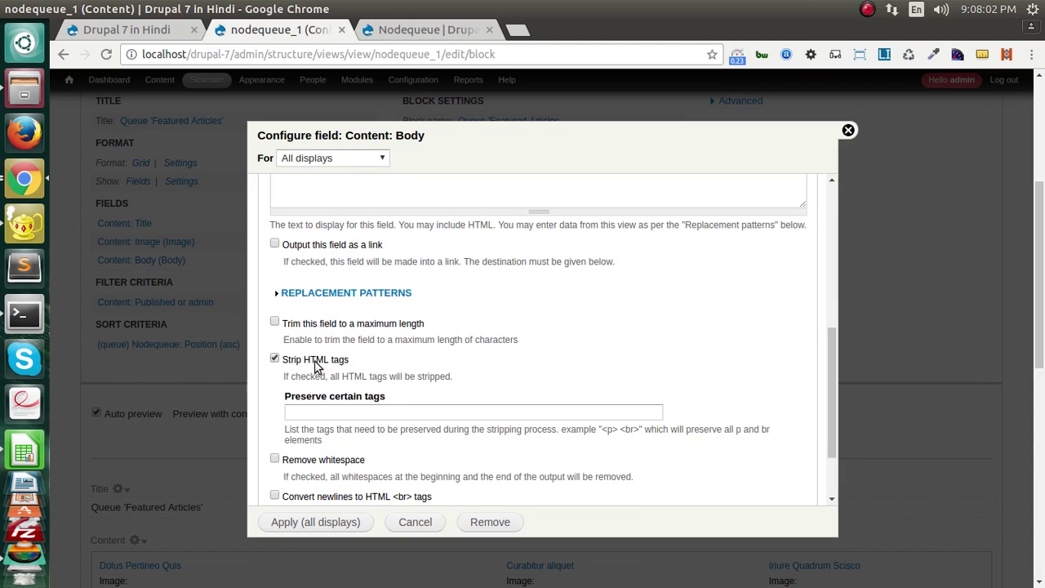
{"action": "scroll", "coordinate": [317, 363], "scroll_direction": "down", "scroll_amount": 1}
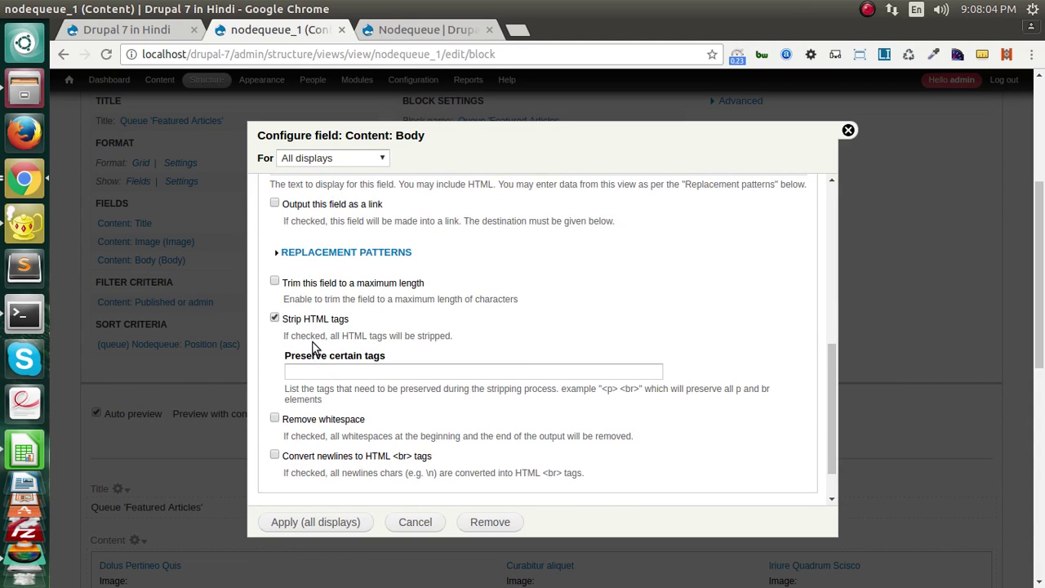
- Enable trimming the Body field to a maximum length, apply it to all displays, and check the block preview
{"action": "scroll", "coordinate": [314, 347], "scroll_direction": "down", "scroll_amount": 1}
{"action": "scroll", "coordinate": [316, 348], "scroll_direction": "up", "scroll_amount": 2}
{"action": "left_click", "coordinate": [327, 313]}
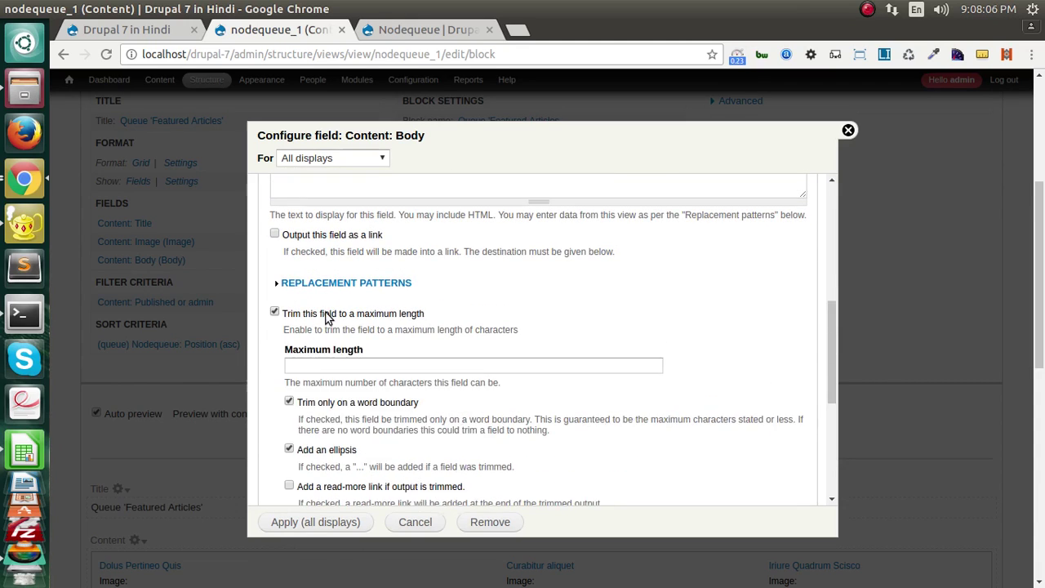
{"action": "scroll", "coordinate": [326, 349], "scroll_direction": "down", "scroll_amount": 1}
{"action": "left_click", "coordinate": [326, 284]}
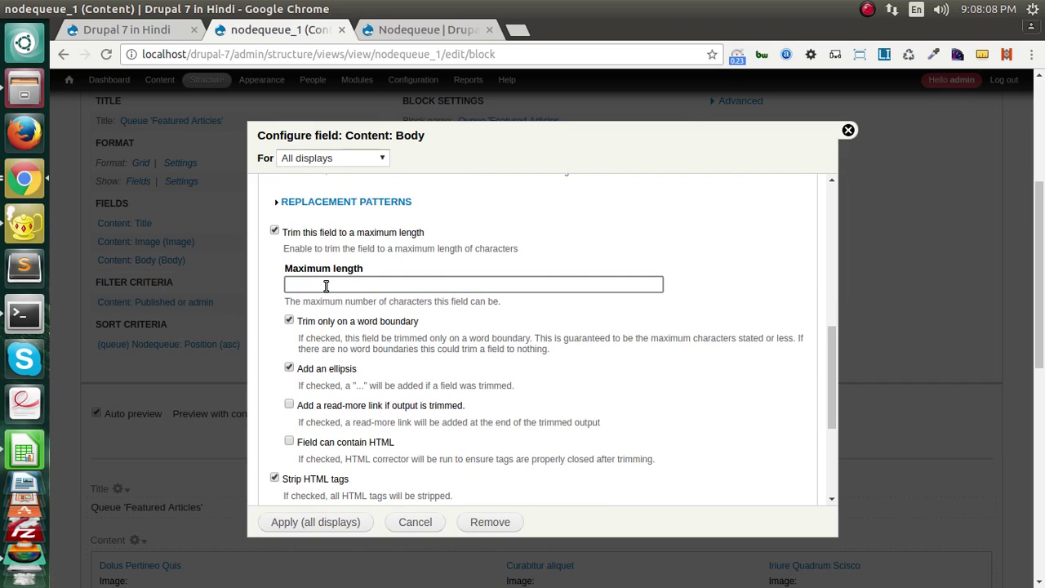
{"action": "left_click", "coordinate": [299, 522]}
{"action": "scroll", "coordinate": [296, 519], "scroll_direction": "down", "scroll_amount": 3}
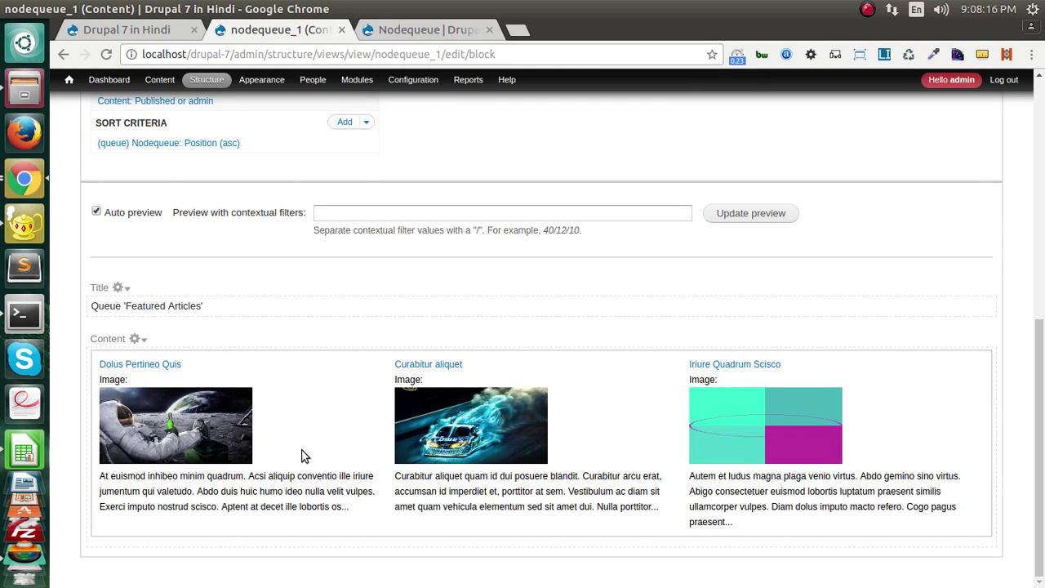
{"action": "scroll", "coordinate": [299, 446], "scroll_direction": "up", "scroll_amount": 3}
{"action": "scroll", "coordinate": [280, 424], "scroll_direction": "down", "scroll_amount": 2}
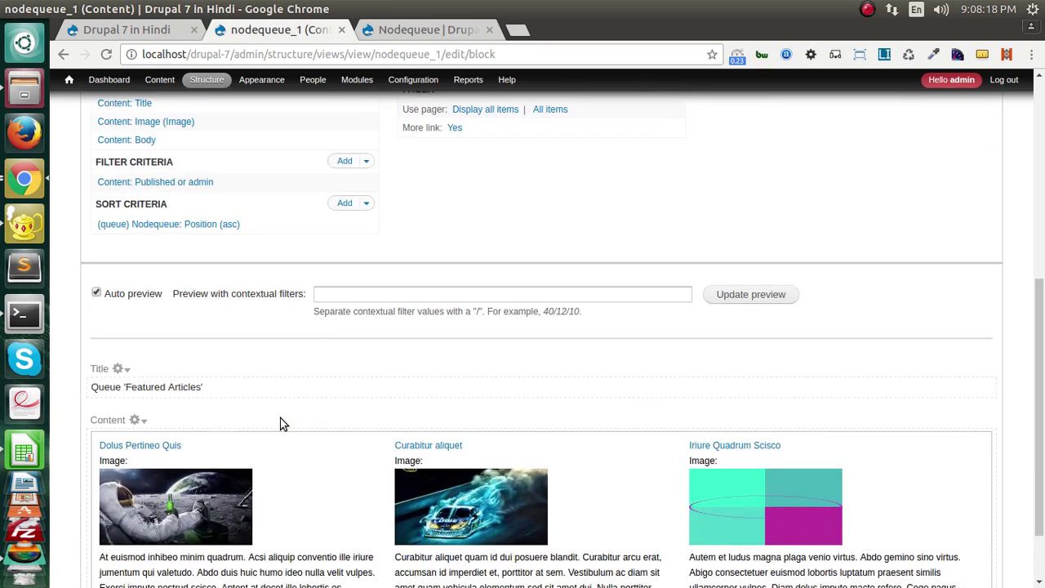
{"action": "scroll", "coordinate": [189, 474], "scroll_direction": "down", "scroll_amount": 1}
- Add the Content: Link field to all displays of the view
{"action": "scroll", "coordinate": [176, 475], "scroll_direction": "up", "scroll_amount": 2}
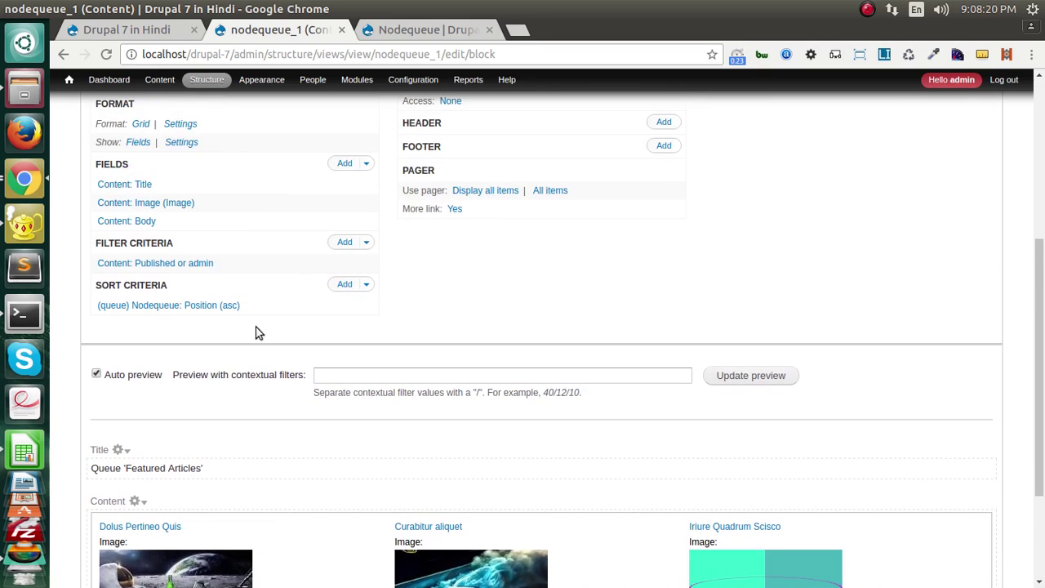
{"action": "left_click", "coordinate": [339, 164]}
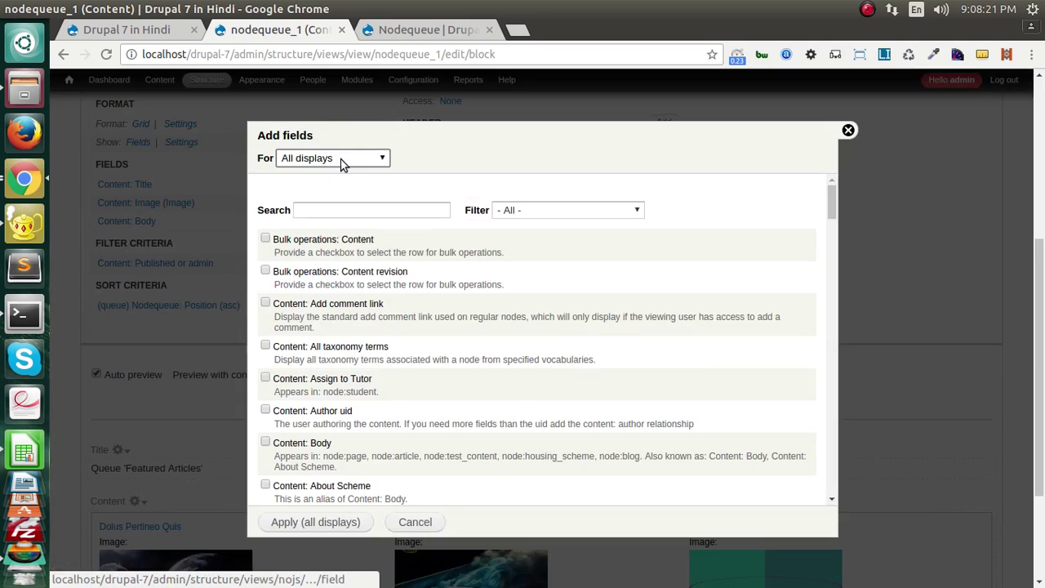
{"action": "left_click", "coordinate": [331, 210]}
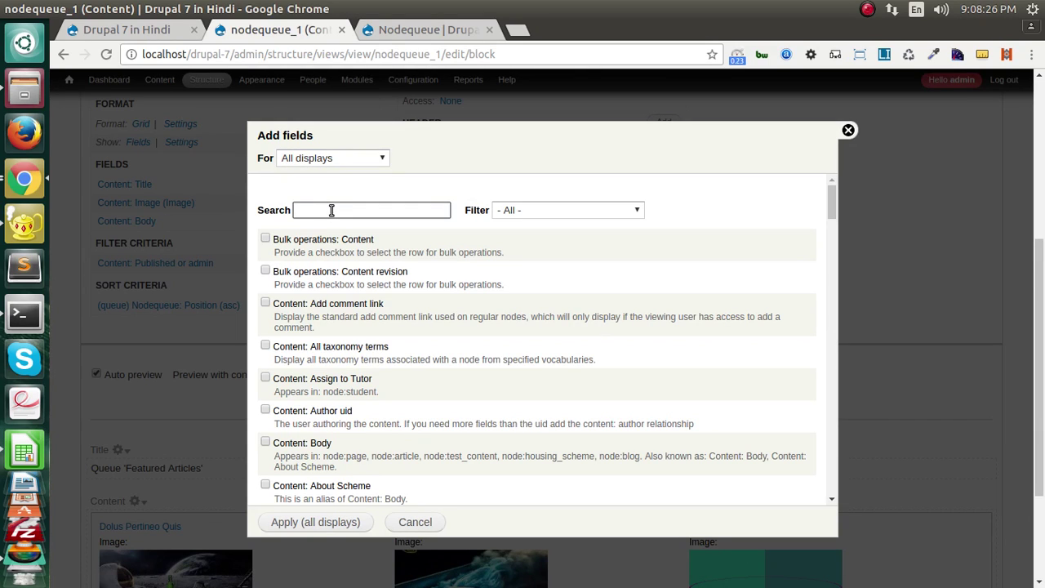
{"action": "type", "text": "con"}
{"action": "type", "text": "tn"}
{"action": "type", "text": "en"}
{"action": "scroll", "coordinate": [336, 343], "scroll_direction": "down", "scroll_amount": 1}
{"action": "scroll", "coordinate": [335, 348], "scroll_direction": "down", "scroll_amount": 6}
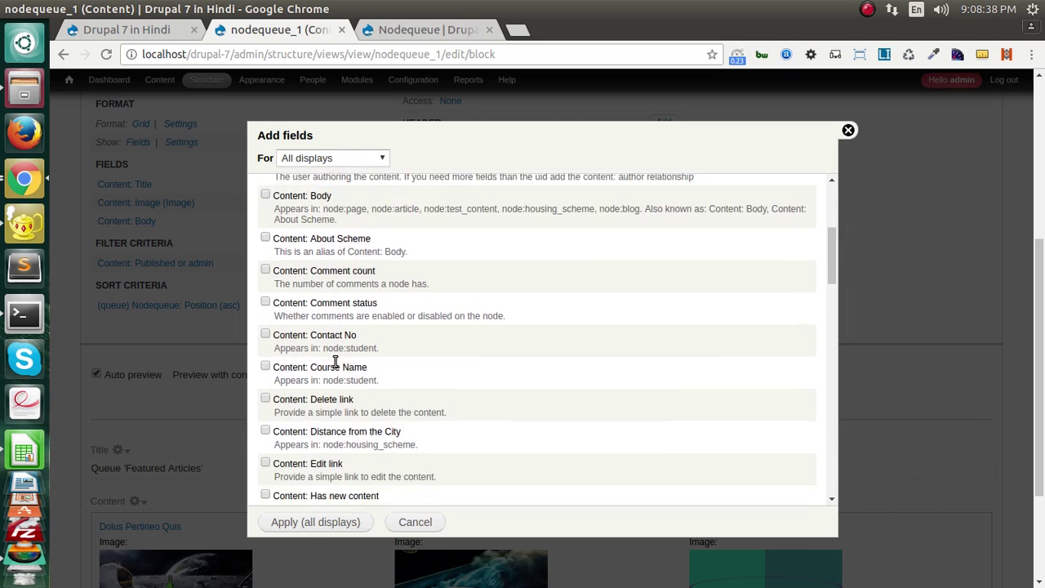
{"action": "scroll", "coordinate": [334, 361], "scroll_direction": "down", "scroll_amount": 5}
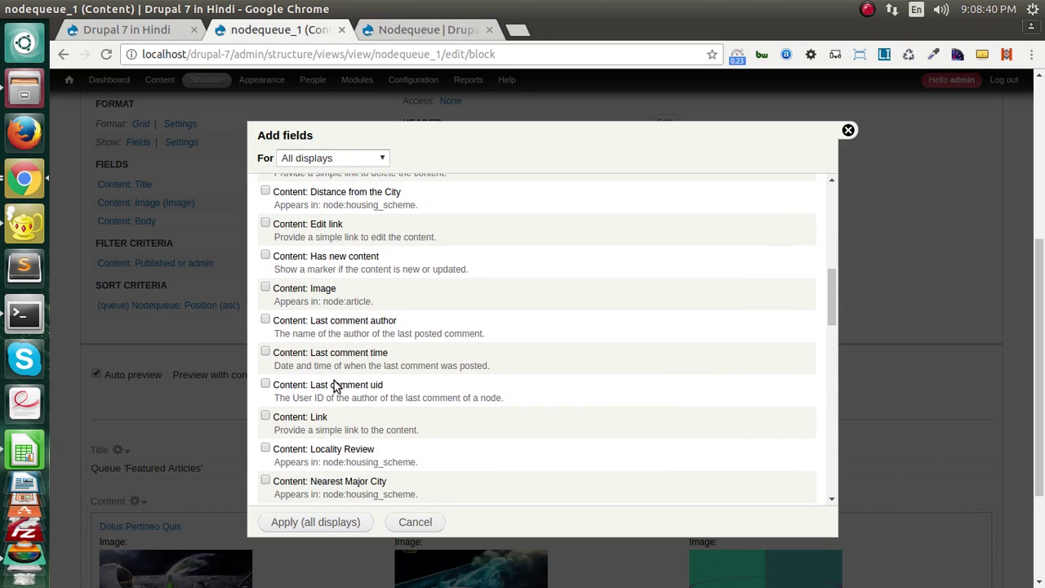
{"action": "left_click", "coordinate": [304, 419]}
{"action": "left_click", "coordinate": [306, 523]}
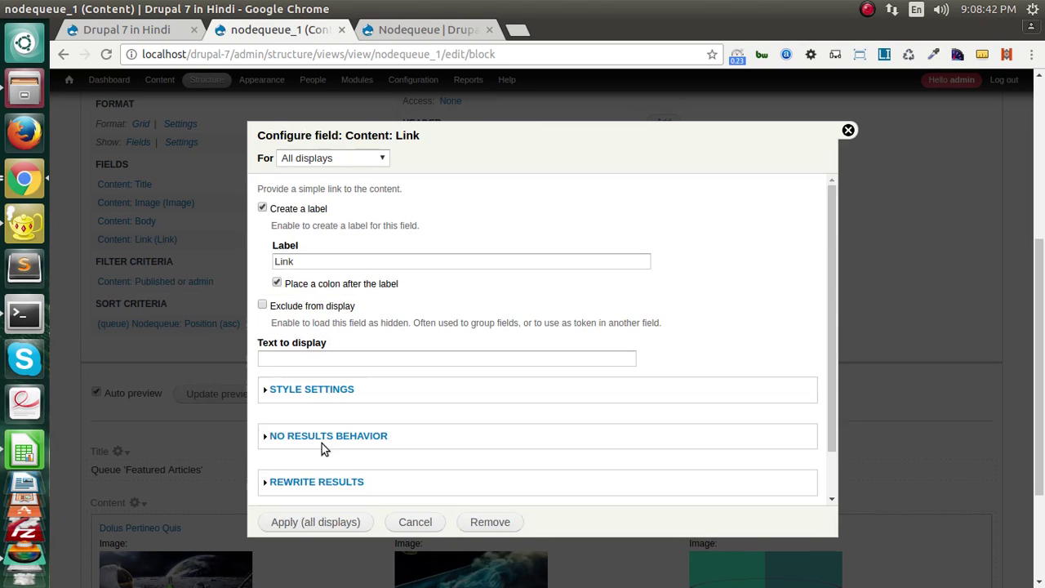
- Turn off the Link field's label, set its display text to "Read More", apply it to all displays, and check the preview
{"action": "left_click", "coordinate": [292, 211]}
{"action": "left_click", "coordinate": [298, 299]}
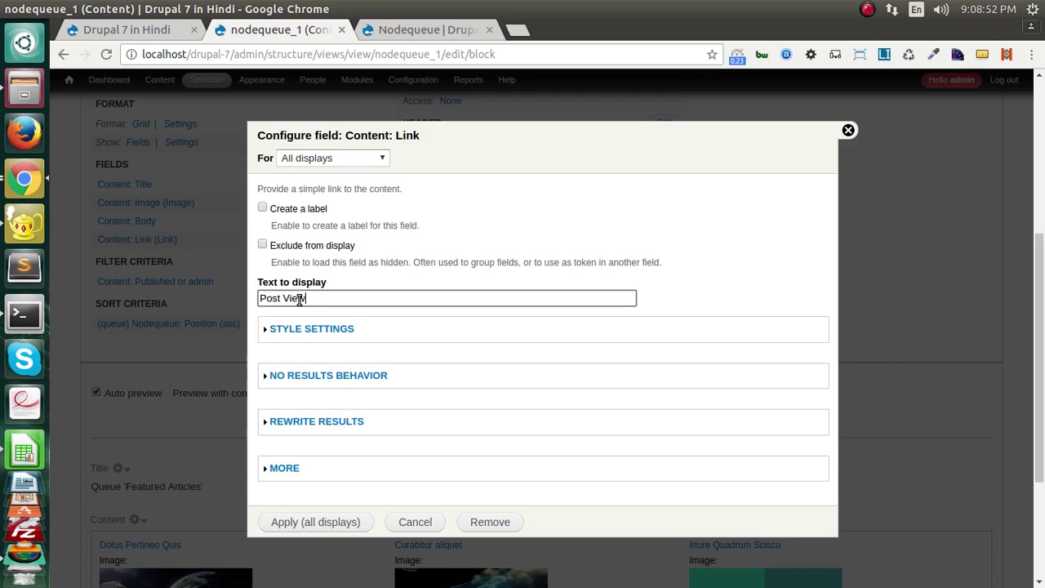
{"action": "triple_click", "coordinate": [299, 298]}
{"action": "type", "text": "Read More"}
{"action": "left_click", "coordinate": [307, 522]}
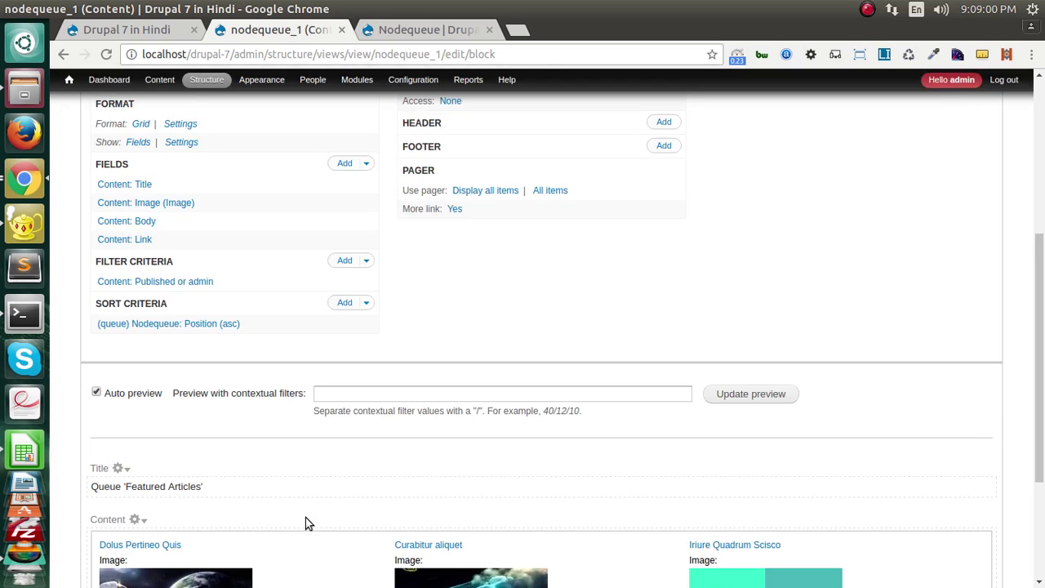
{"action": "scroll", "coordinate": [298, 490], "scroll_direction": "down", "scroll_amount": 3}
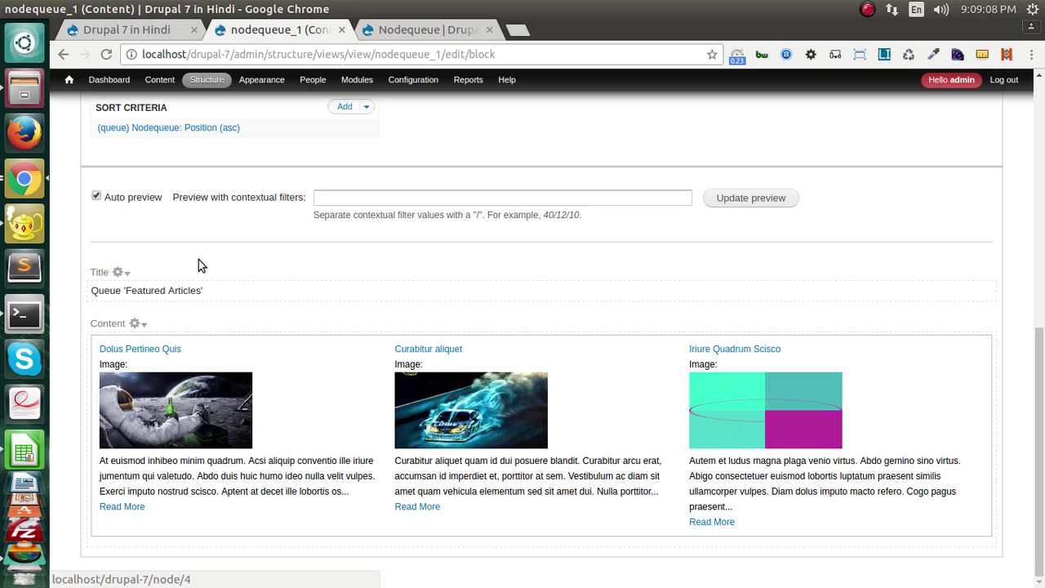
- Find the Content: Post date field by searching for "post" and add it to all displays of the view
{"action": "scroll", "coordinate": [201, 260], "scroll_direction": "up", "scroll_amount": 2}
{"action": "scroll", "coordinate": [340, 240], "scroll_direction": "up", "scroll_amount": 1}
{"action": "left_click", "coordinate": [344, 210]}
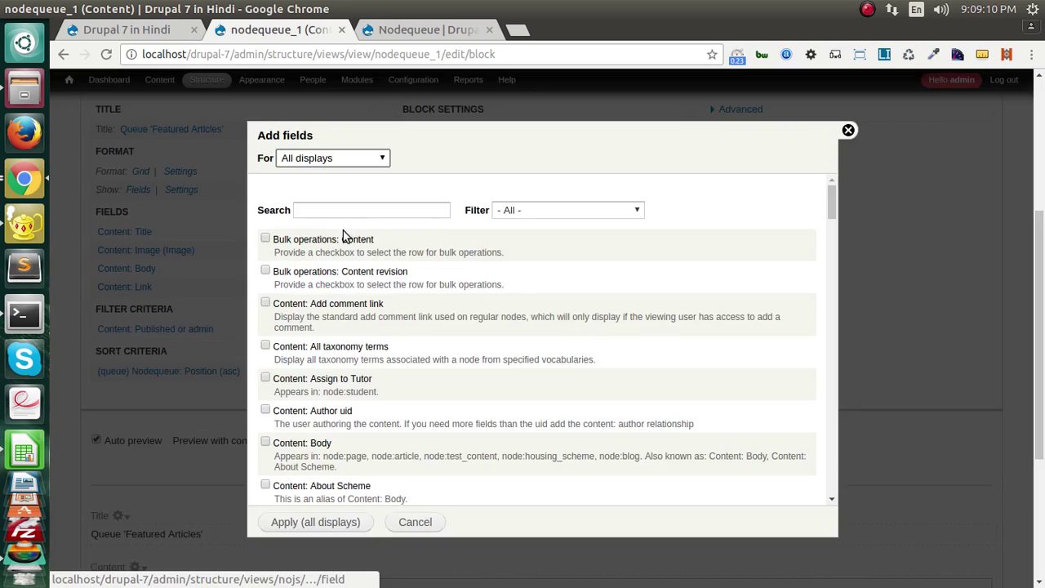
{"action": "left_click", "coordinate": [334, 211]}
{"action": "type", "text": "post"}
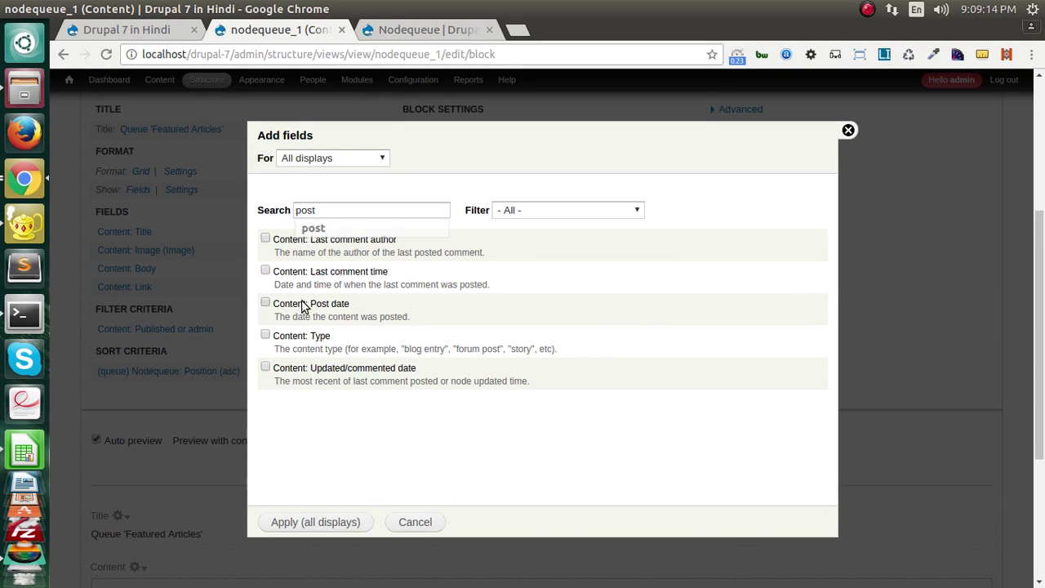
{"action": "left_click", "coordinate": [306, 304]}
{"action": "left_click", "coordinate": [322, 522]}
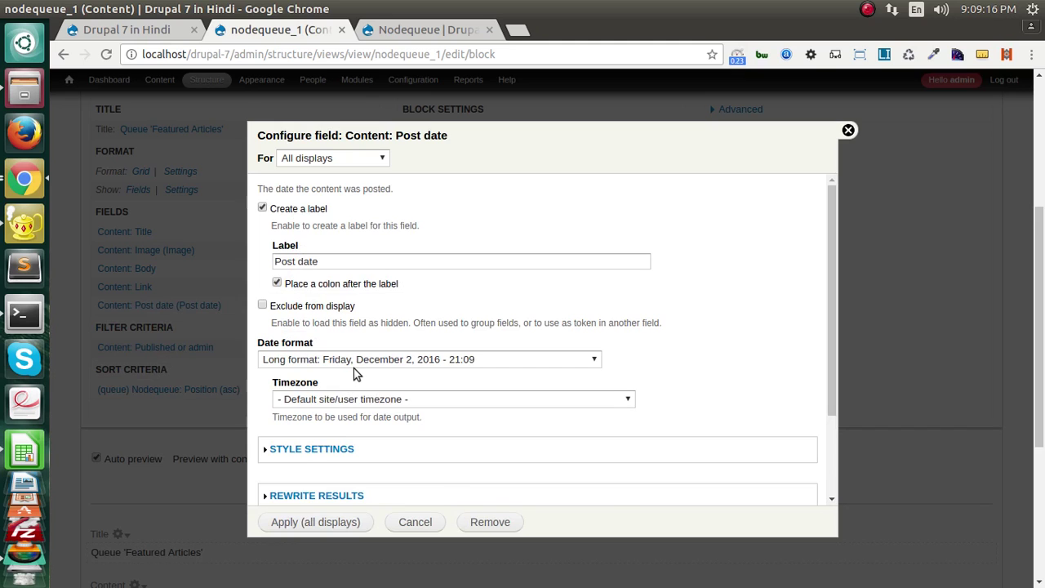
- Set the Post date field's format to Time ago (with "ago" appended), apply it to all displays, and check the preview
{"action": "left_click", "coordinate": [351, 361]}
{"action": "left_click", "coordinate": [322, 437]}
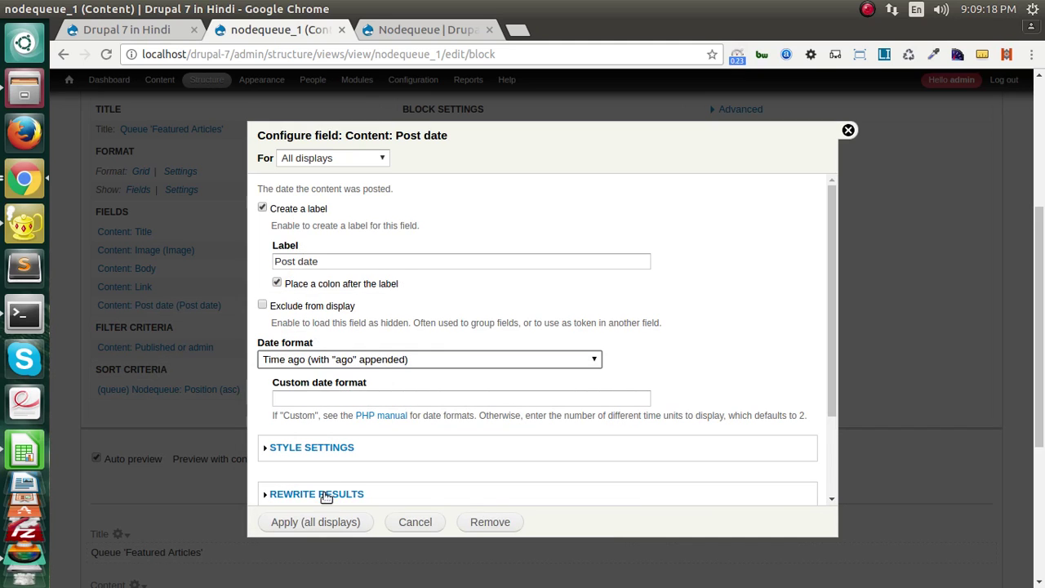
{"action": "left_click", "coordinate": [309, 521]}
{"action": "scroll", "coordinate": [286, 451], "scroll_direction": "down", "scroll_amount": 5}
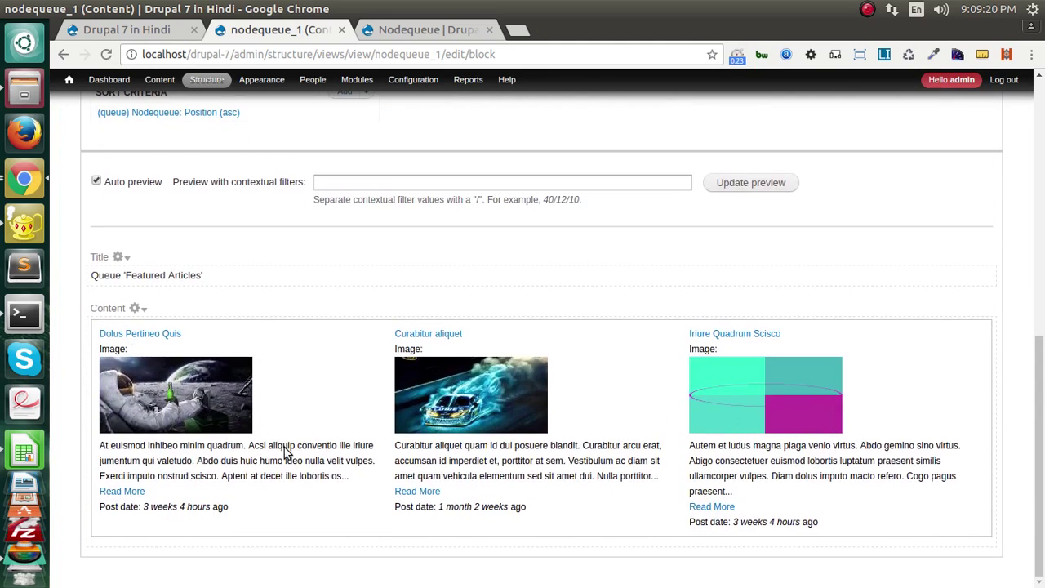
{"action": "left_click_drag", "start_coordinate": [104, 508], "coordinate": [158, 514]}
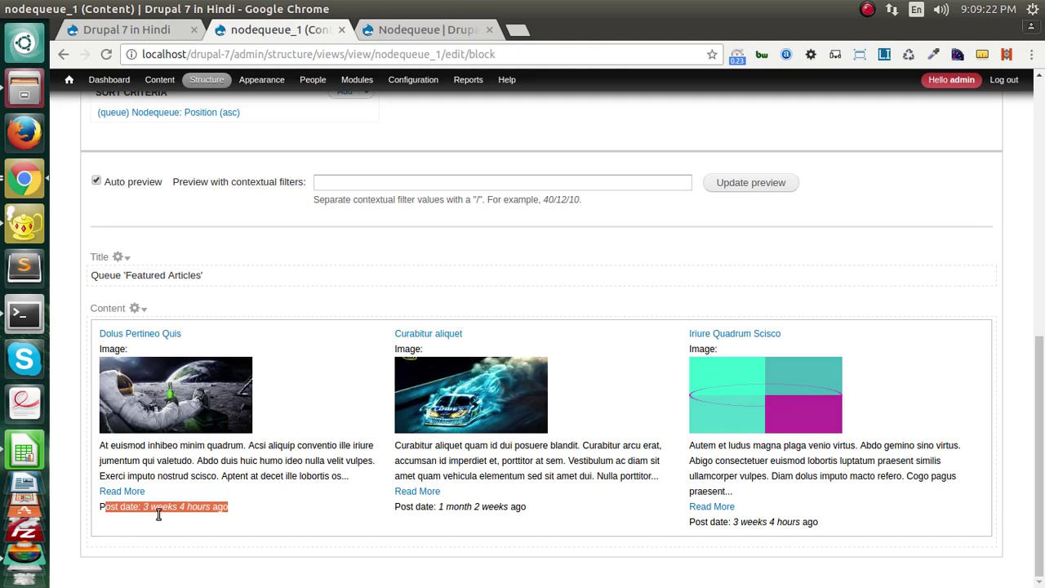
{"action": "left_click", "coordinate": [180, 510]}
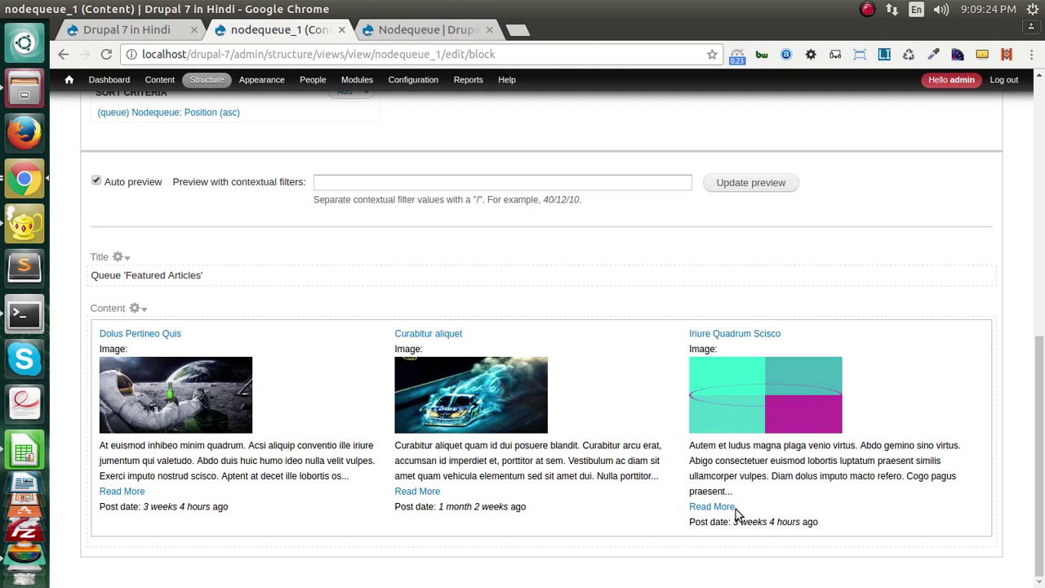
{"action": "scroll", "coordinate": [368, 458], "scroll_direction": "up", "scroll_amount": 5}
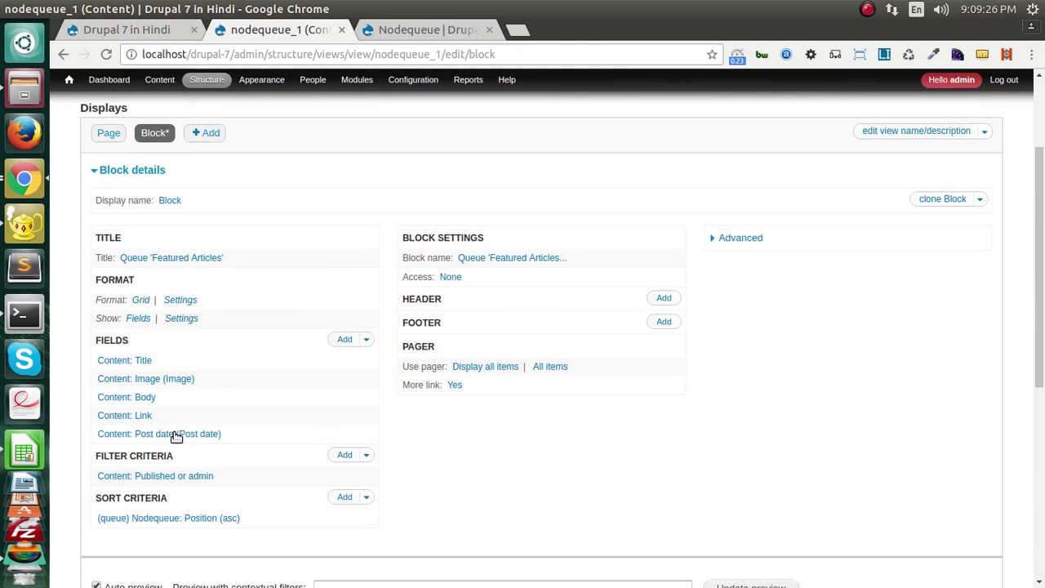
{"action": "scroll", "coordinate": [179, 439], "scroll_direction": "down", "scroll_amount": 5}
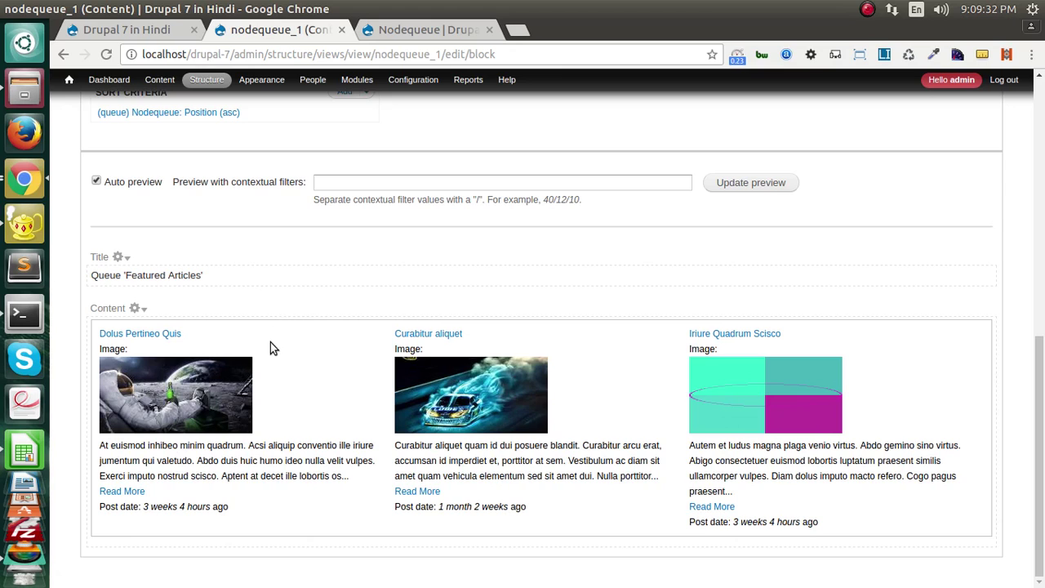
- Rearrange the view's fields so Content: Link comes after Content: Post date, apply the order, and check the preview
{"action": "scroll", "coordinate": [270, 343], "scroll_direction": "up", "scroll_amount": 3}
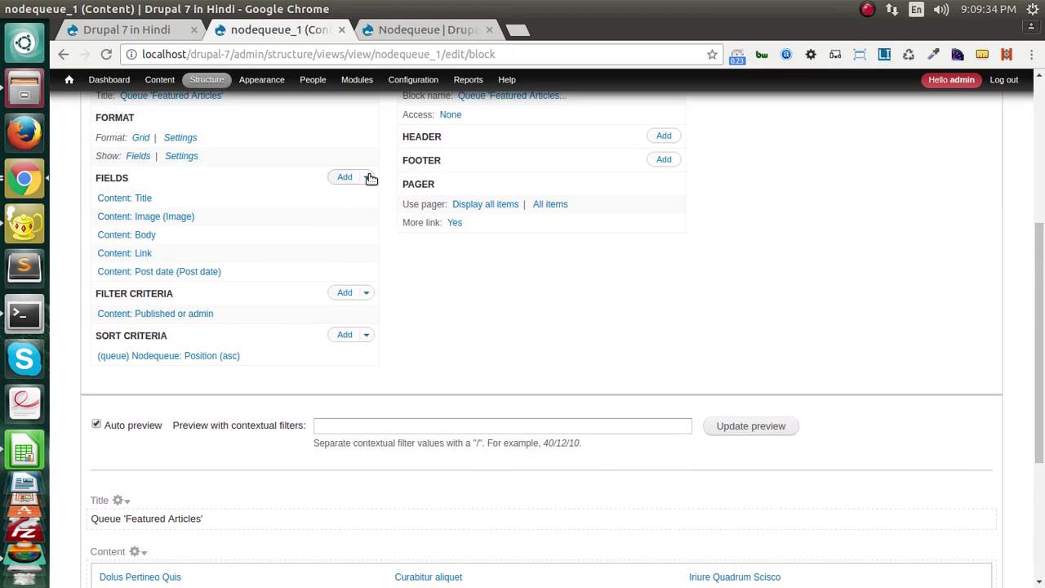
{"action": "left_click", "coordinate": [366, 177]}
{"action": "left_click", "coordinate": [345, 198]}
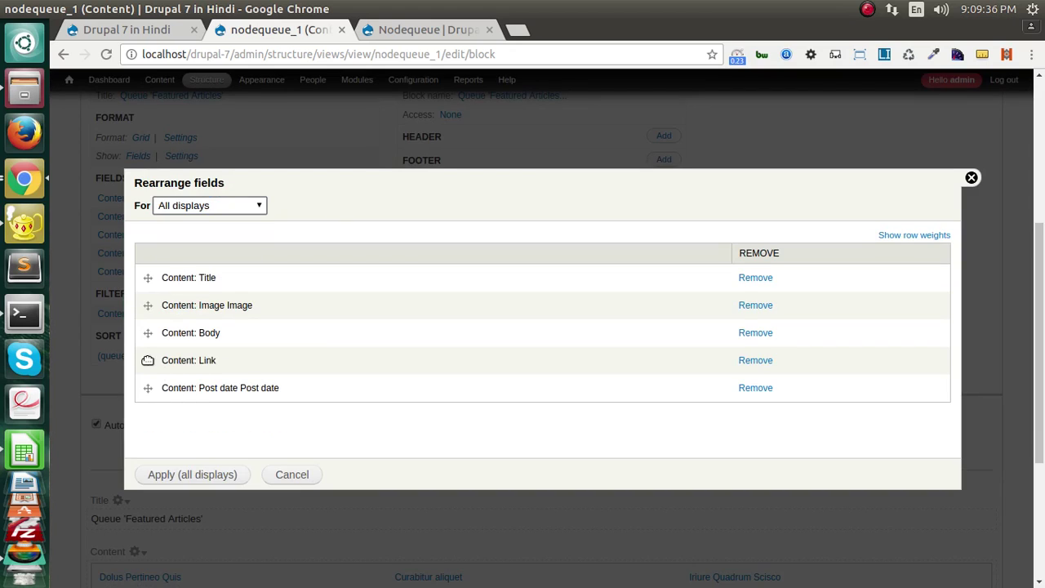
{"action": "left_click_drag", "start_coordinate": [148, 360], "coordinate": [147, 389]}
{"action": "left_click", "coordinate": [161, 475]}
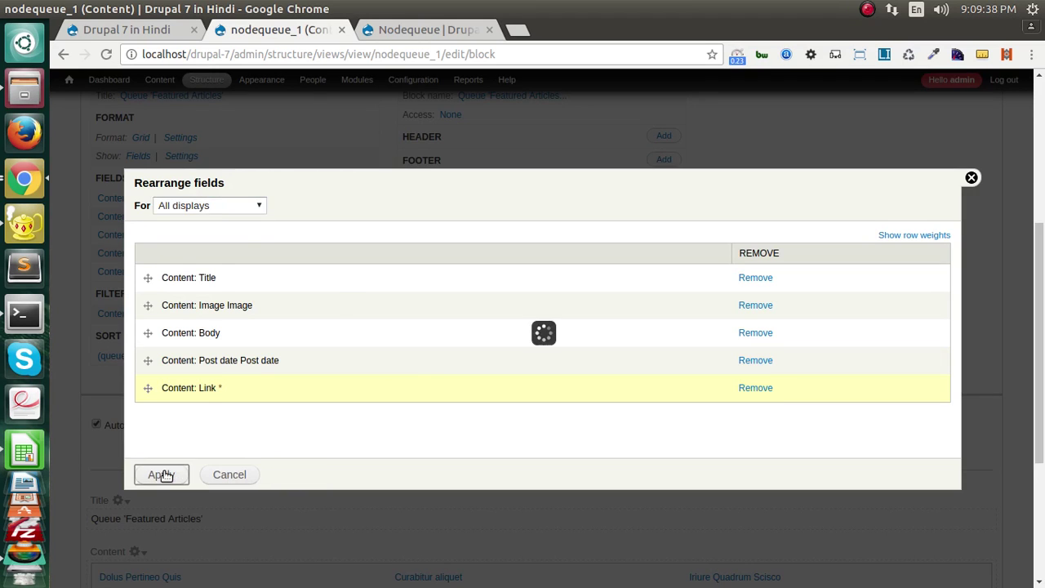
{"action": "scroll", "coordinate": [245, 392], "scroll_direction": "down", "scroll_amount": 3}
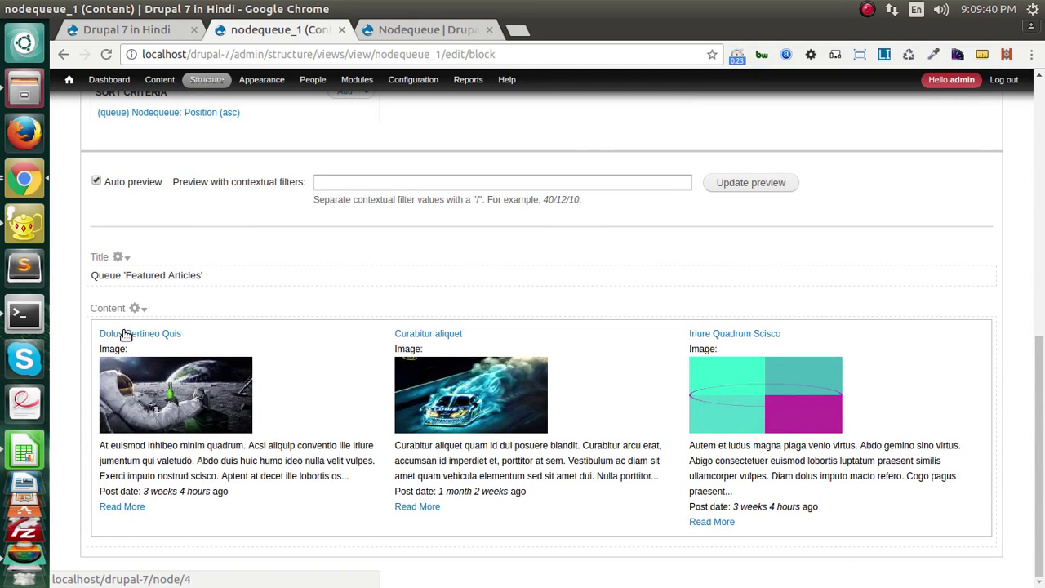
- Turn off the Image field's label, apply it to all displays, and check the preview
{"action": "scroll", "coordinate": [133, 359], "scroll_direction": "up", "scroll_amount": 7}
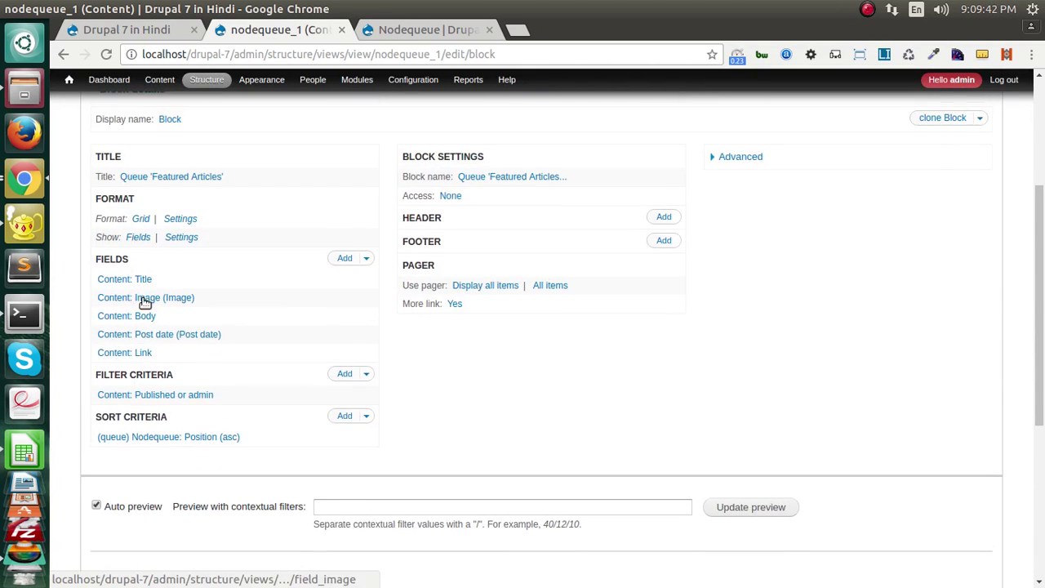
{"action": "left_click", "coordinate": [144, 298]}
{"action": "left_click", "coordinate": [277, 209]}
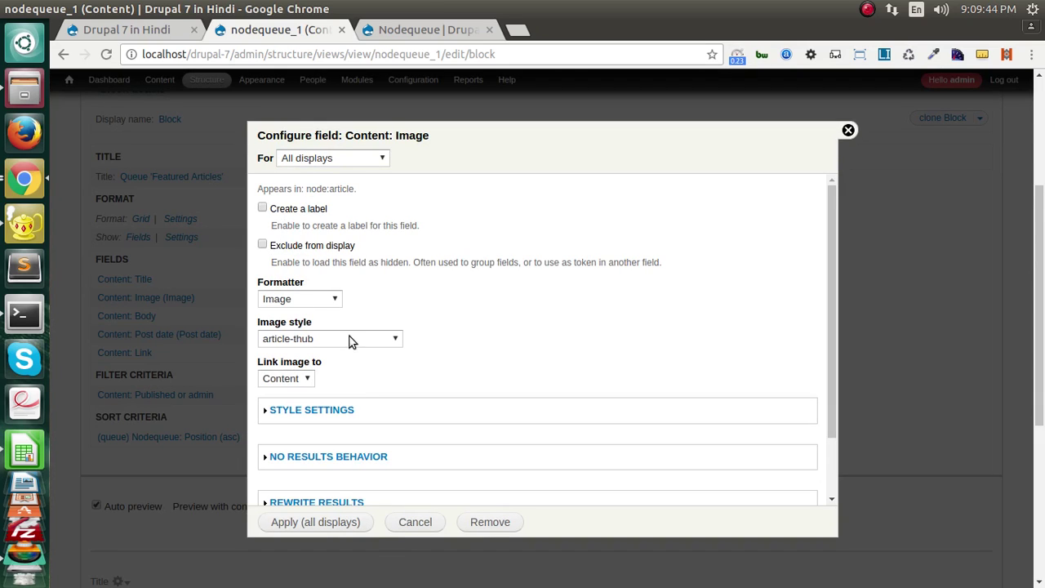
{"action": "left_click", "coordinate": [316, 521]}
{"action": "scroll", "coordinate": [343, 476], "scroll_direction": "down", "scroll_amount": 7}
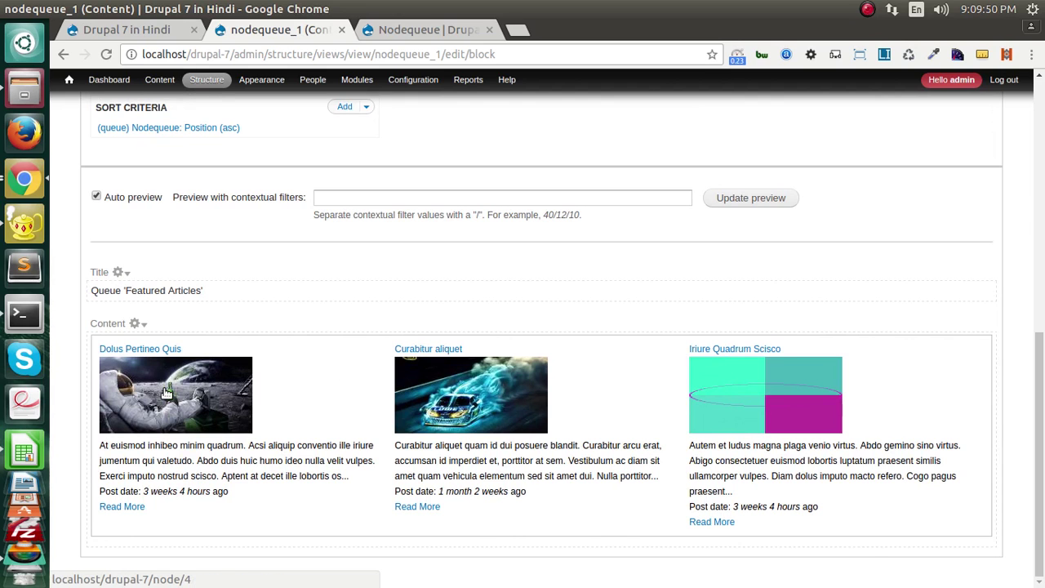
- Save the nodequeue_1 view
{"action": "scroll", "coordinate": [261, 384], "scroll_direction": "up", "scroll_amount": 3}
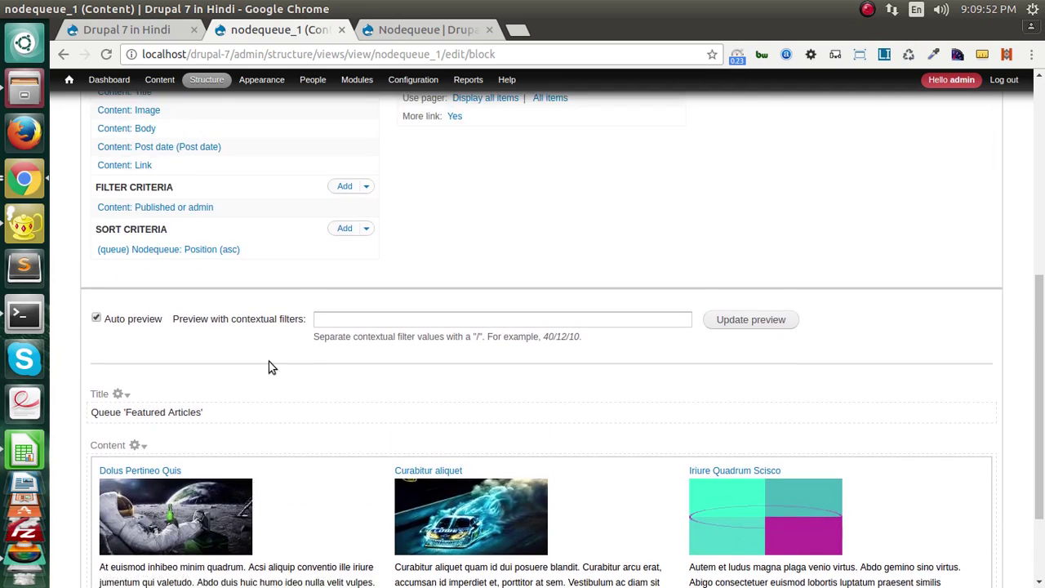
{"action": "scroll", "coordinate": [271, 359], "scroll_direction": "up", "scroll_amount": 10}
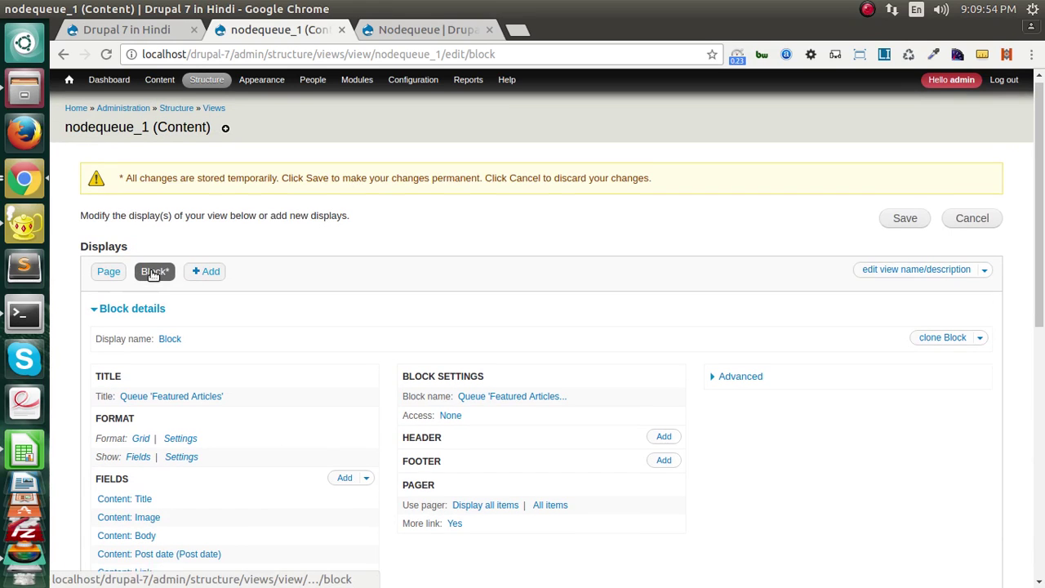
{"action": "left_click", "coordinate": [904, 223]}
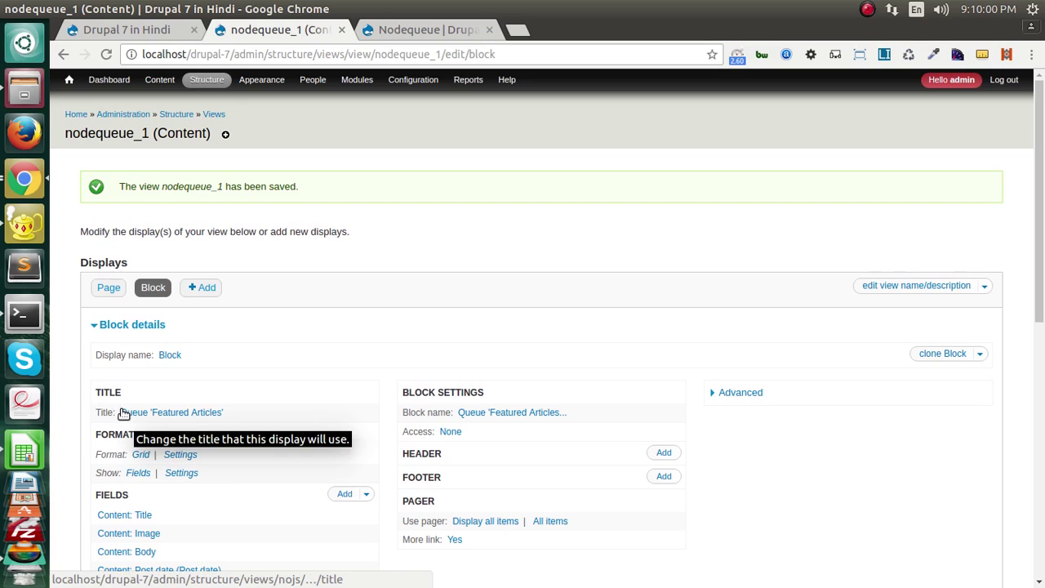
- Open the Blocks administration page in a new tab and find the block matching the view's copied title, Queue 'Featured Articles'
{"action": "mouse_move", "coordinate": [259, 82]}
{"action": "mouse_move", "coordinate": [208, 80]}
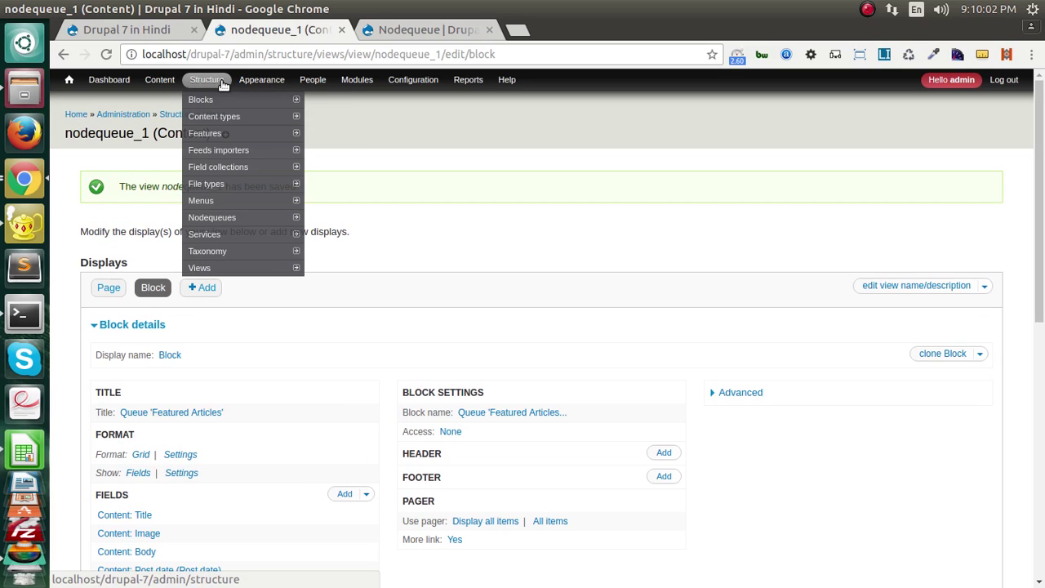
{"action": "middle_click", "coordinate": [211, 105]}
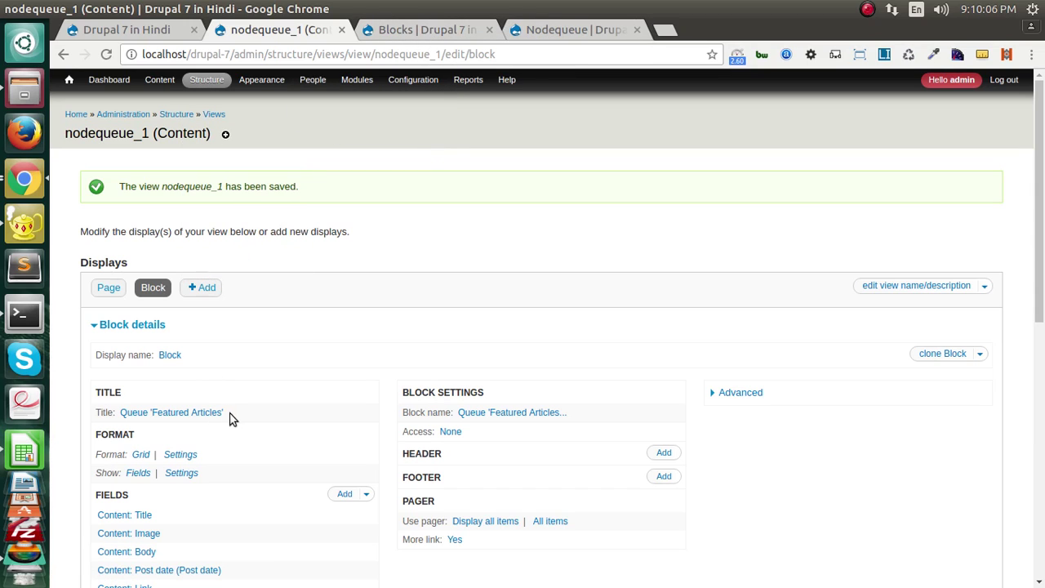
{"action": "left_click_drag", "start_coordinate": [234, 414], "coordinate": [150, 406]}
{"action": "key", "text": "ctrl+c"}
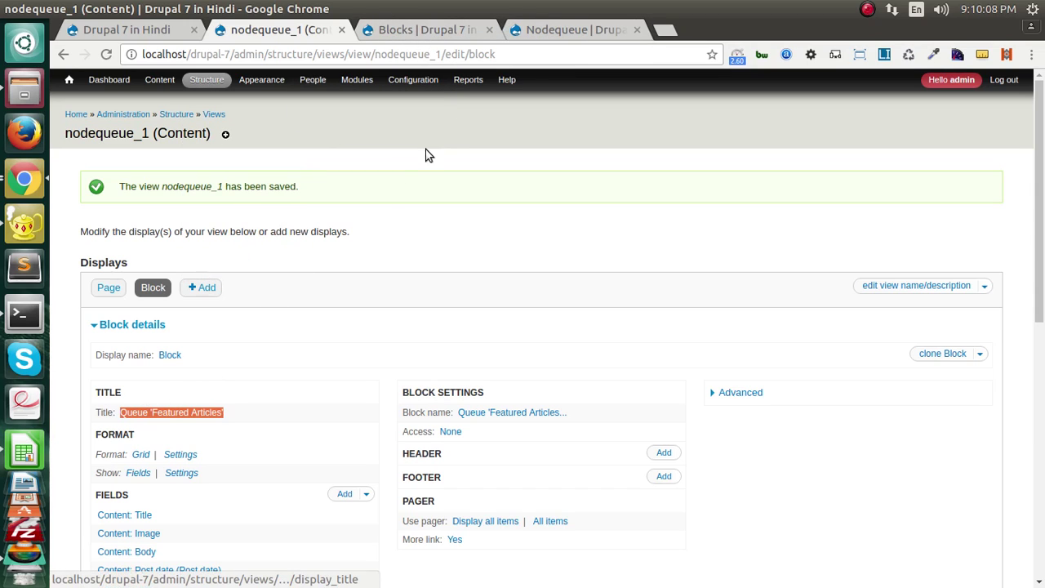
{"action": "left_click", "coordinate": [427, 31]}
{"action": "key", "text": "ctrl+f"}
{"action": "key", "text": "ctrl+v"}
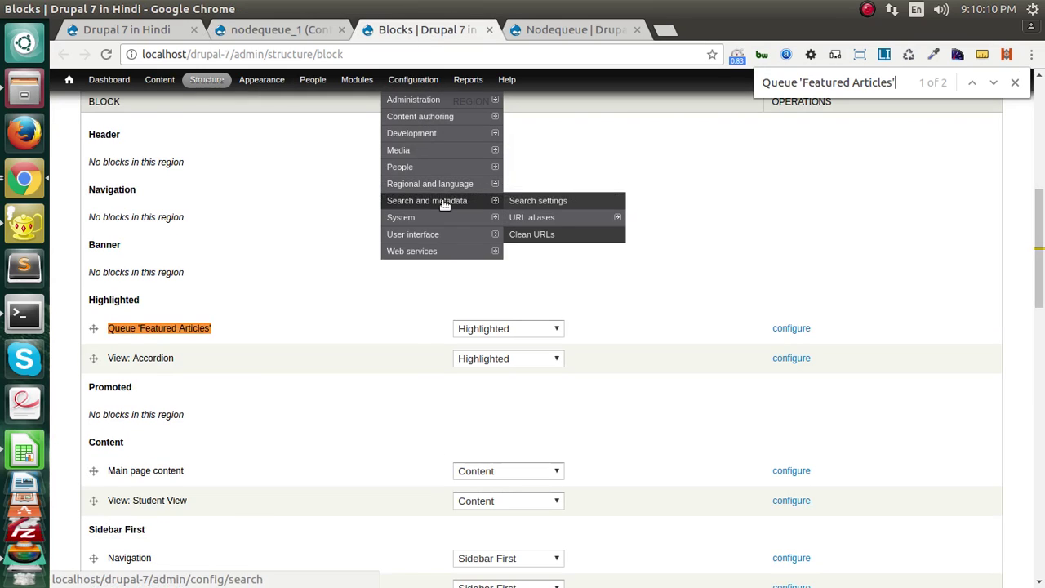
- Look through the block list and its regions for entries named Queue 'Featured Articles'
{"action": "scroll", "coordinate": [264, 361], "scroll_direction": "down", "scroll_amount": 3}
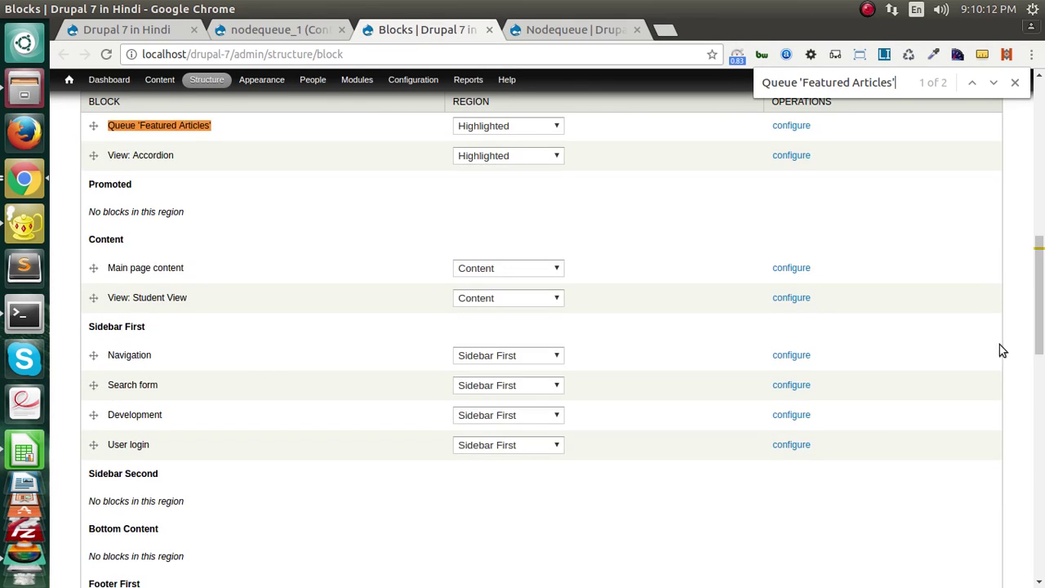
{"action": "left_click_drag", "start_coordinate": [1040, 351], "coordinate": [1039, 531]}
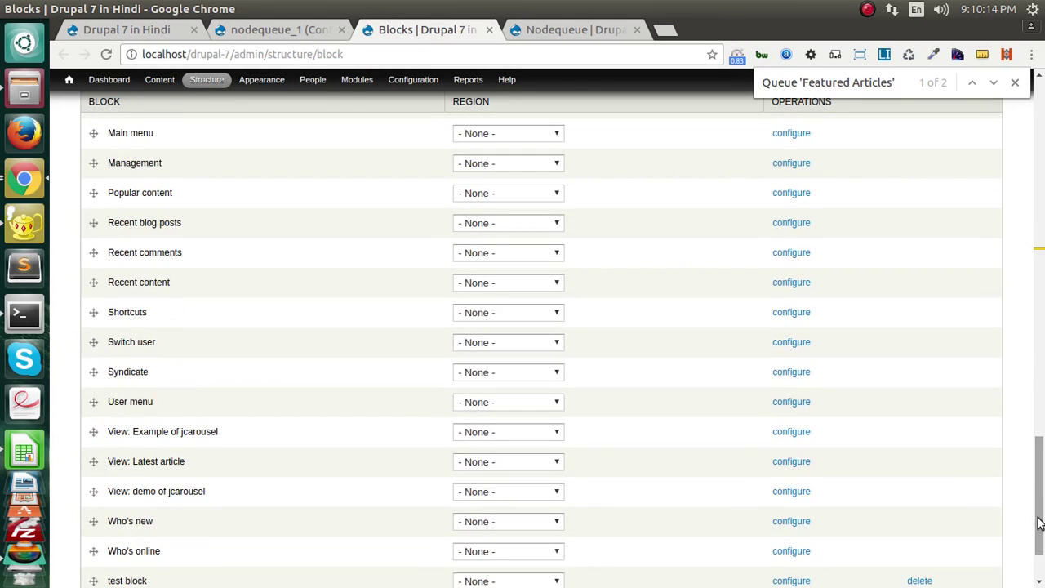
{"action": "left_click", "coordinate": [993, 87]}
{"action": "left_click", "coordinate": [993, 86]}
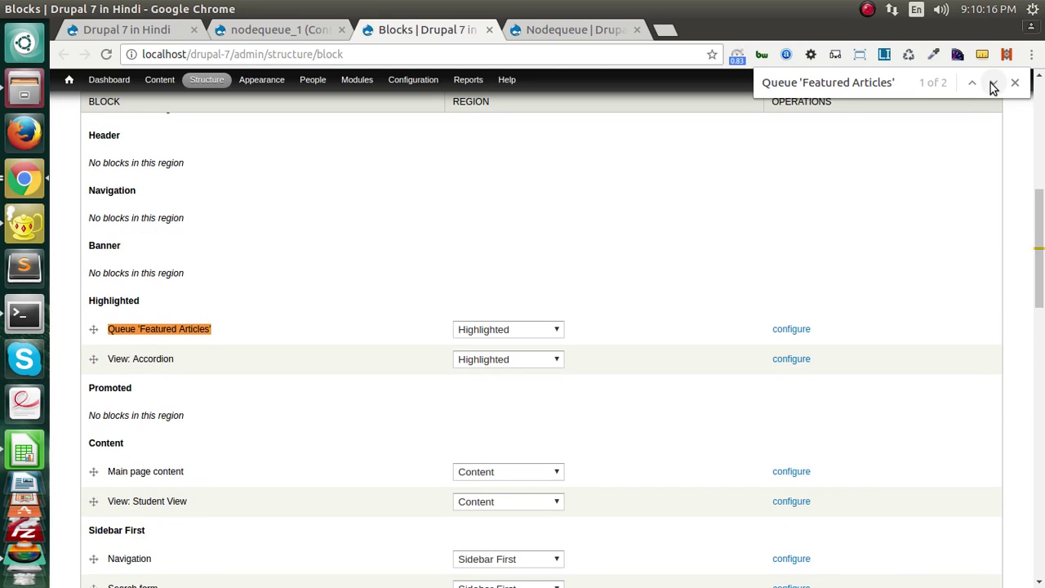
{"action": "scroll", "coordinate": [373, 419], "scroll_direction": "down", "scroll_amount": 3}
{"action": "left_click_drag", "start_coordinate": [1042, 284], "coordinate": [1039, 446]}
{"action": "scroll", "coordinate": [625, 443], "scroll_direction": "up", "scroll_amount": 10}
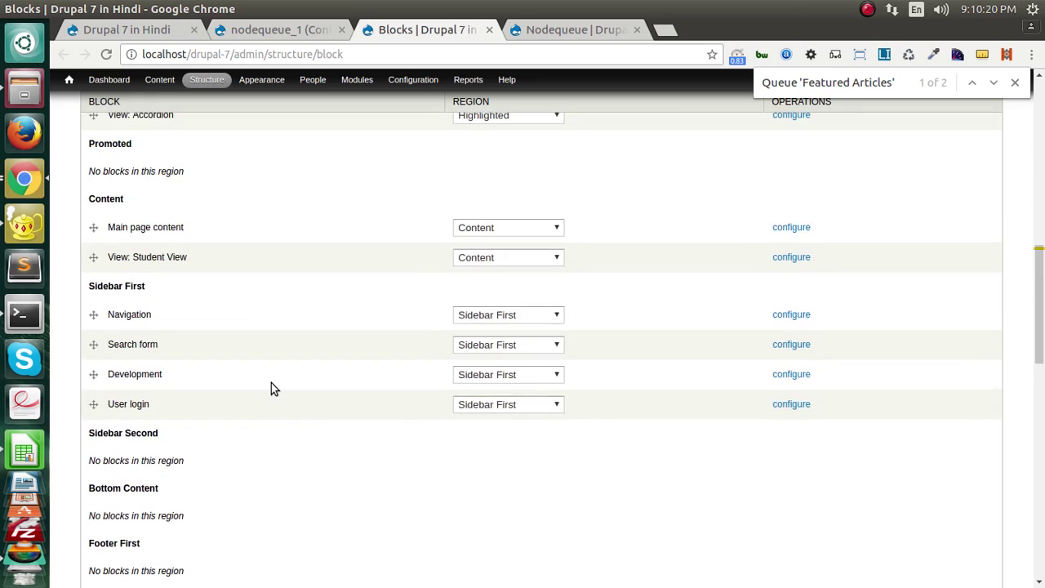
{"action": "scroll", "coordinate": [271, 389], "scroll_direction": "up", "scroll_amount": 5}
- Set the Queue 'Featured Articles' block's region to None in the block list and locate its row among the disabled blocks
{"action": "left_click", "coordinate": [500, 292]}
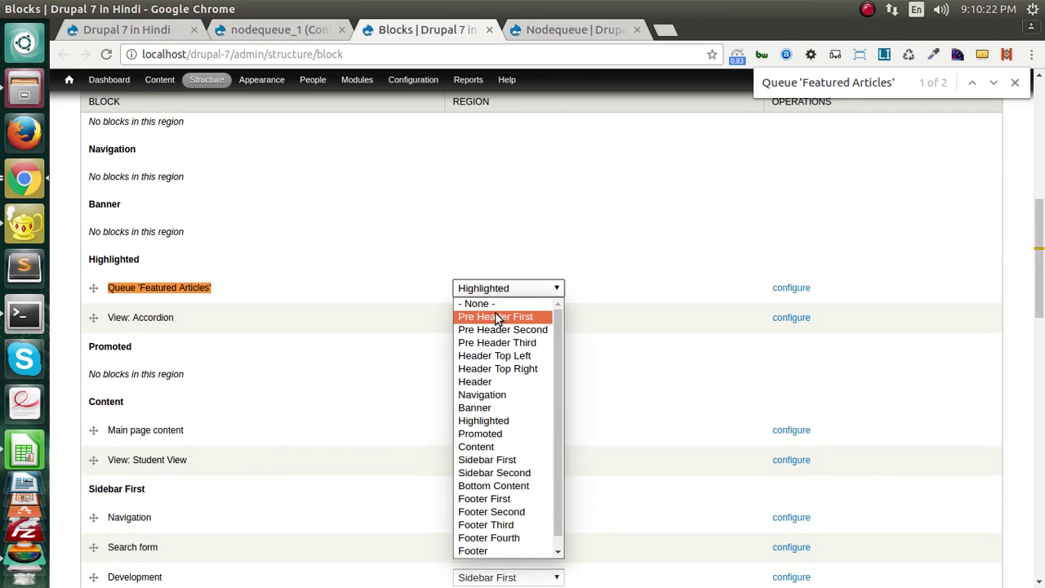
{"action": "left_click", "coordinate": [499, 300]}
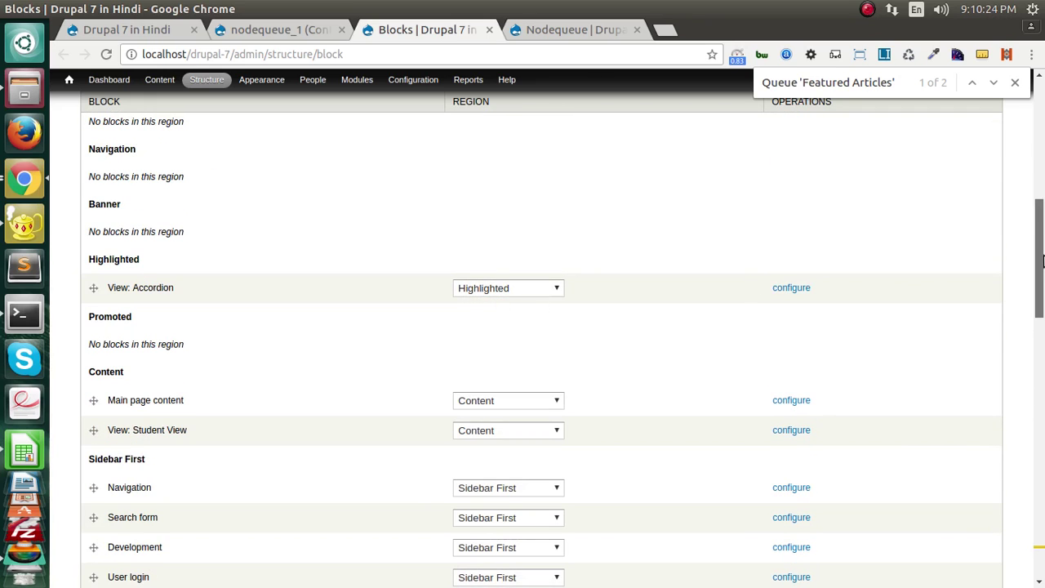
{"action": "scroll", "coordinate": [446, 553], "scroll_direction": "down", "scroll_amount": 15}
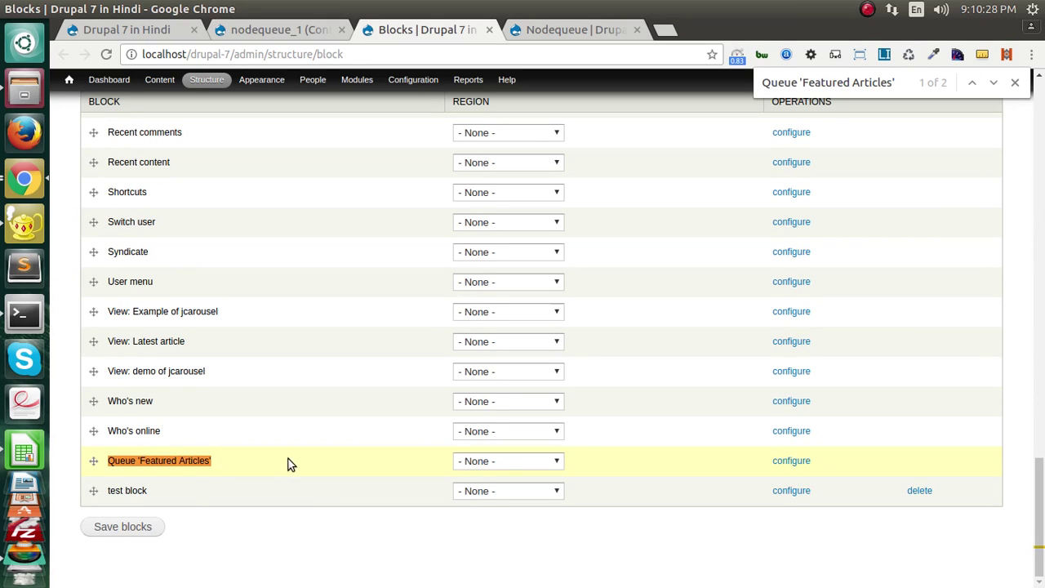
- Open the Queue 'Featured Articles' block's configuration and keep the Bootstrap Business theme's region at Highlighted
{"action": "left_click", "coordinate": [789, 461]}
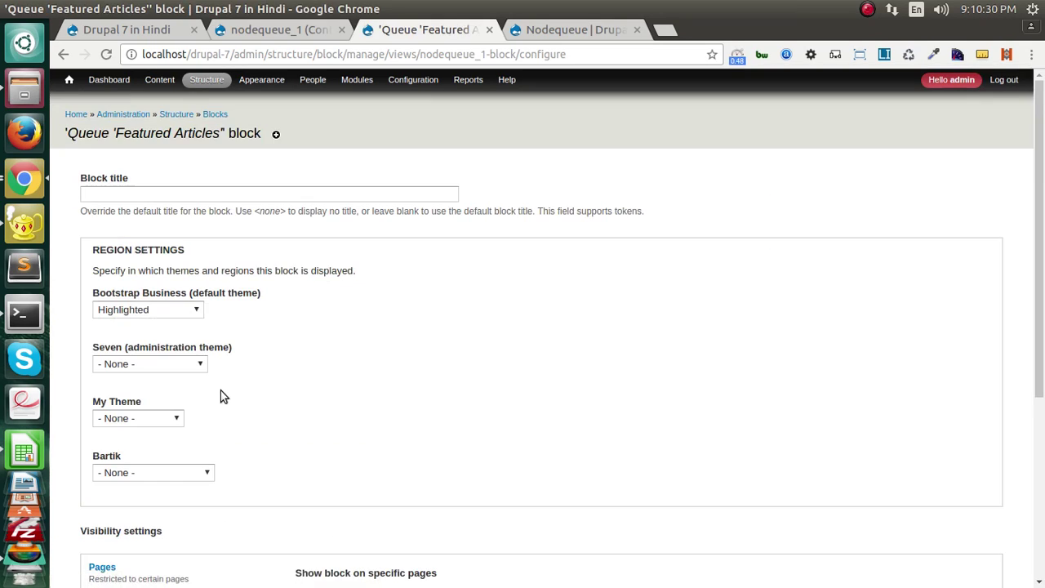
{"action": "left_click", "coordinate": [148, 310]}
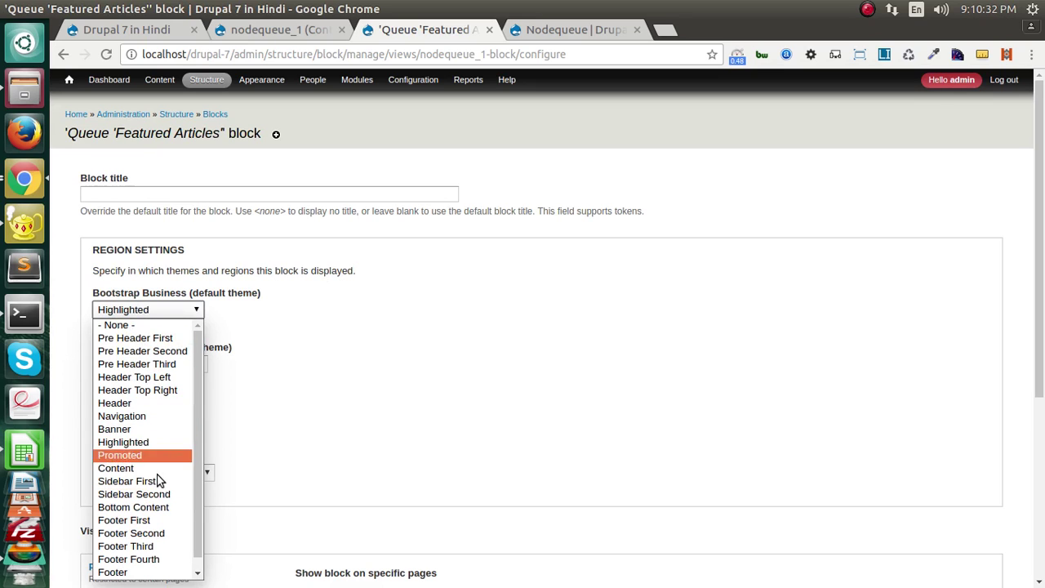
{"action": "key", "text": "Return"}
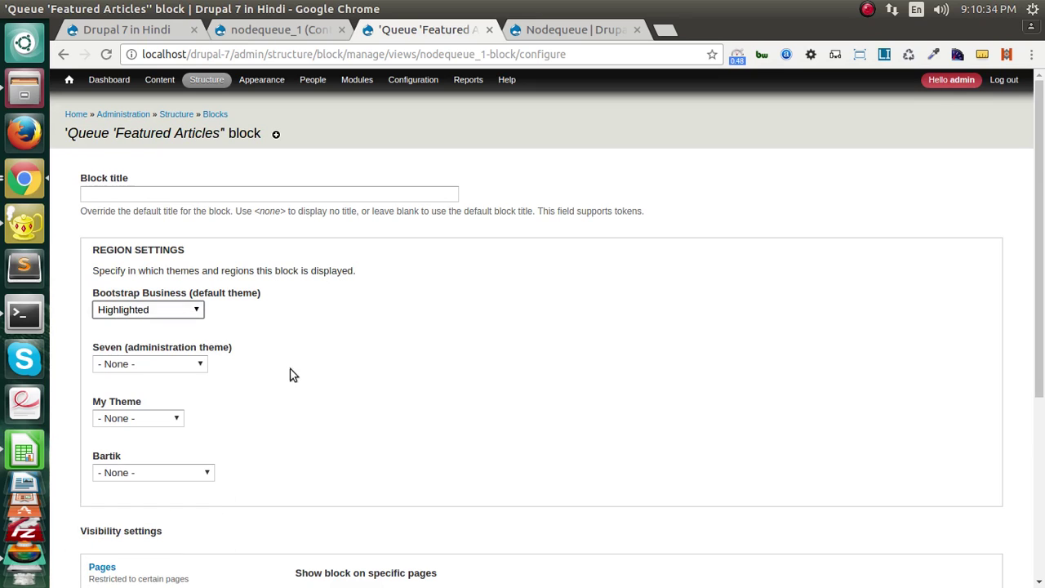
- Restrict the block's visibility to only the listed page <front> and save the block
{"action": "scroll", "coordinate": [194, 361], "scroll_direction": "down", "scroll_amount": 2}
{"action": "scroll", "coordinate": [152, 270], "scroll_direction": "up", "scroll_amount": 1}
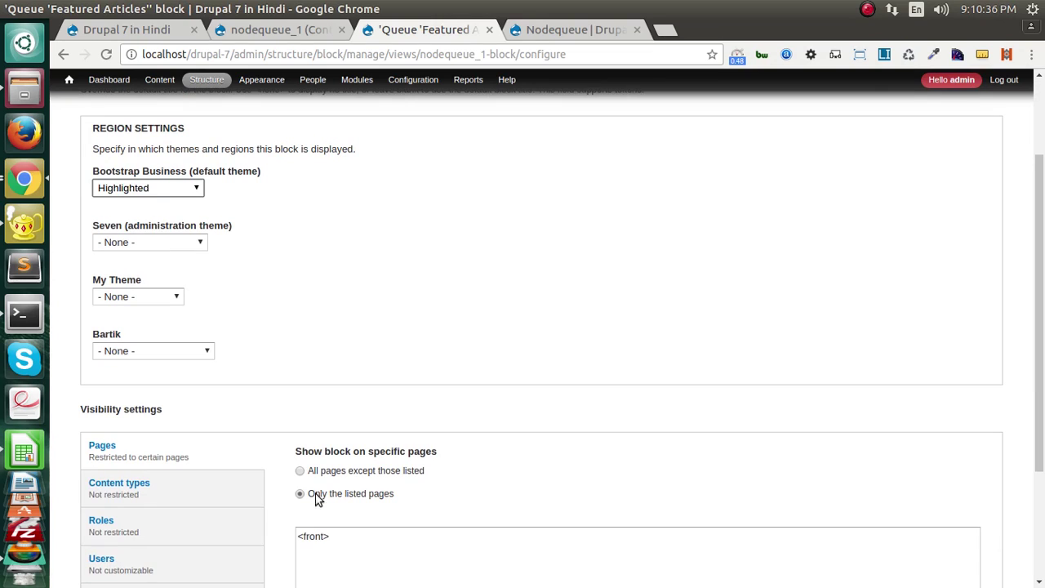
{"action": "scroll", "coordinate": [335, 519], "scroll_direction": "down", "scroll_amount": 3}
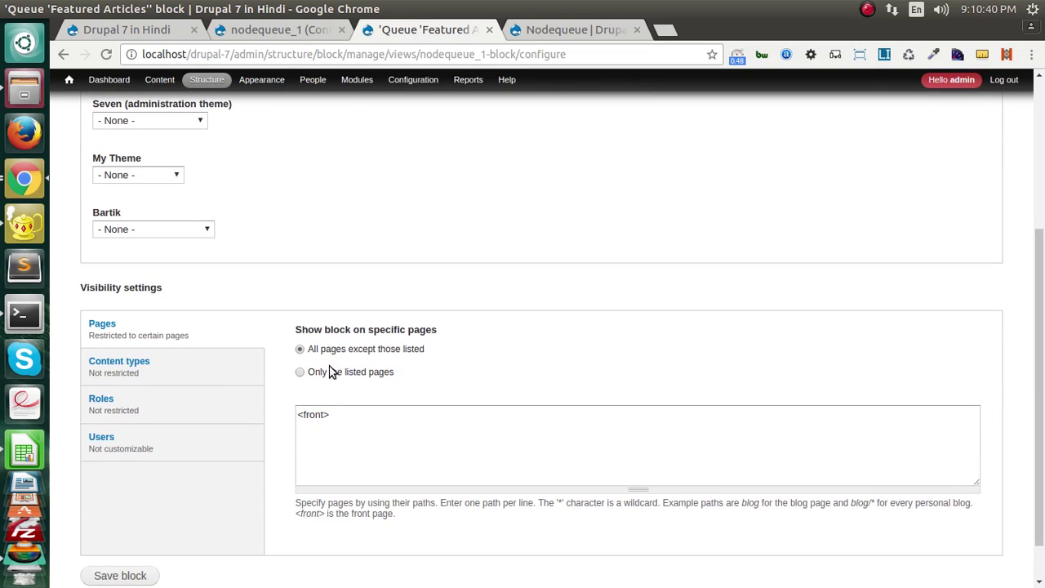
{"action": "left_click", "coordinate": [331, 371]}
{"action": "left_click_drag", "start_coordinate": [331, 418], "coordinate": [302, 419]}
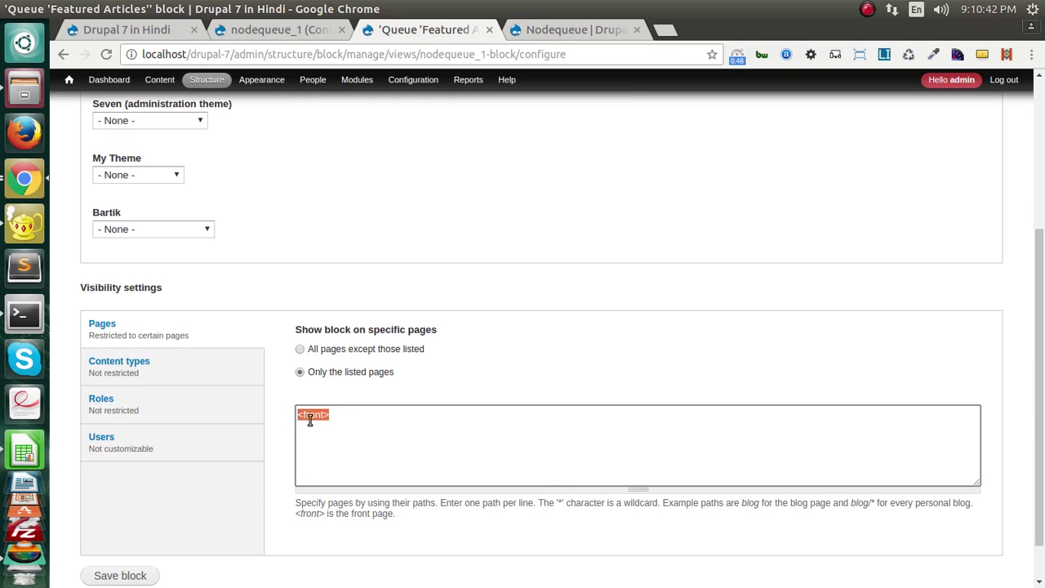
{"action": "left_click", "coordinate": [340, 425]}
{"action": "left_click_drag", "start_coordinate": [323, 415], "coordinate": [291, 413]}
{"action": "scroll", "coordinate": [195, 539], "scroll_direction": "down", "scroll_amount": 1}
{"action": "left_click", "coordinate": [123, 531]}
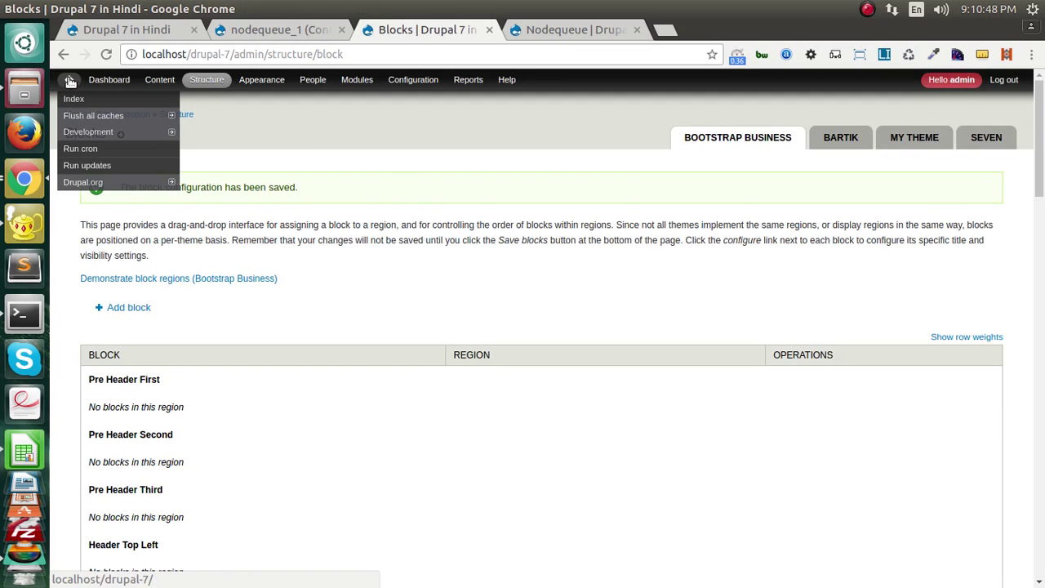
- Open the site's front page in a new tab and examine the Queue 'Featured Articles' block's title, columns, images, post dates and Read More links
{"action": "middle_click", "coordinate": [68, 79]}
{"action": "left_click", "coordinate": [569, 31]}
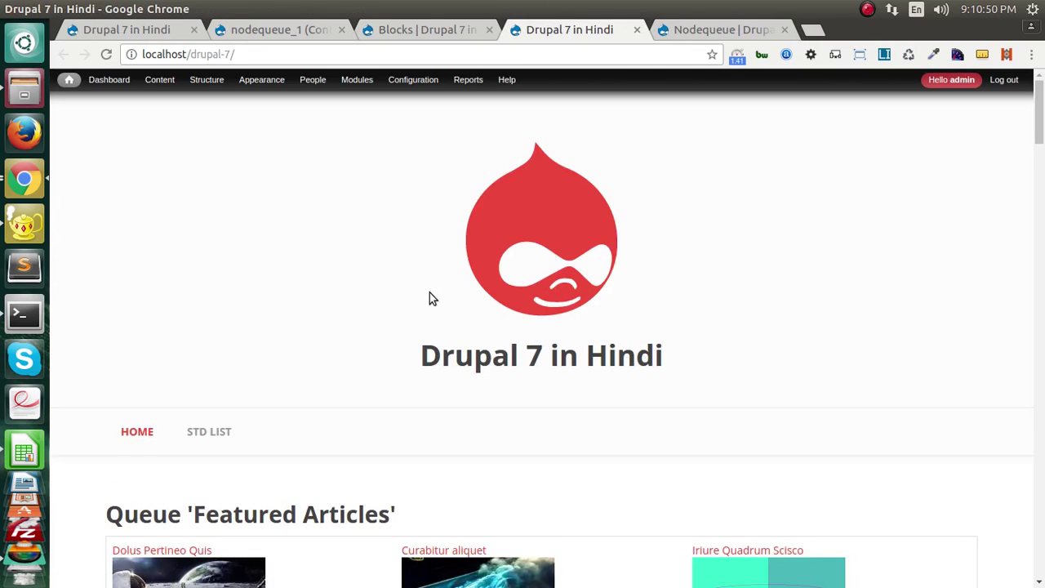
{"action": "scroll", "coordinate": [429, 297], "scroll_direction": "down", "scroll_amount": 3}
{"action": "scroll", "coordinate": [429, 297], "scroll_direction": "down", "scroll_amount": 2}
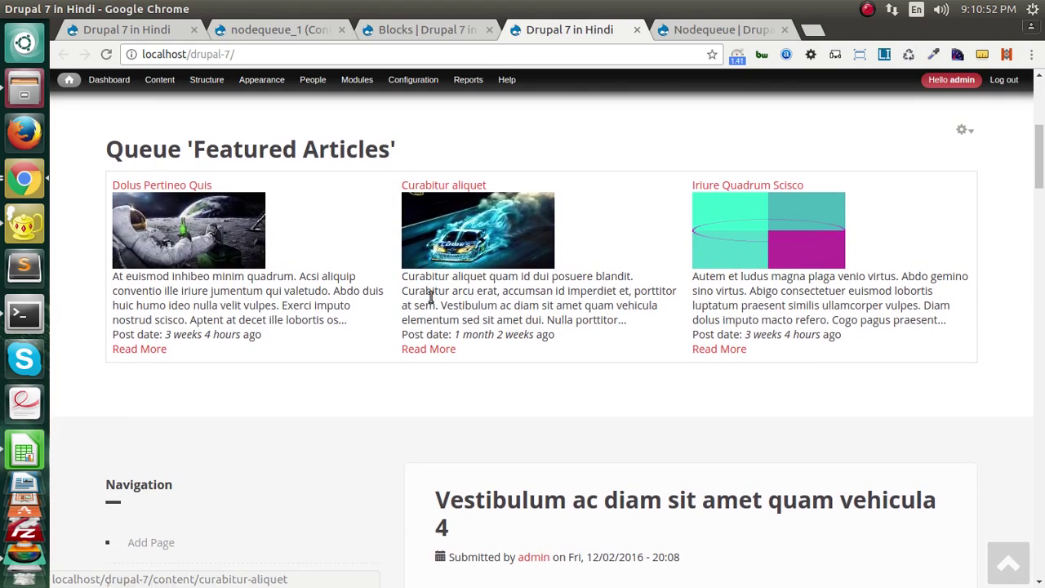
{"action": "left_click_drag", "start_coordinate": [115, 148], "coordinate": [397, 145]}
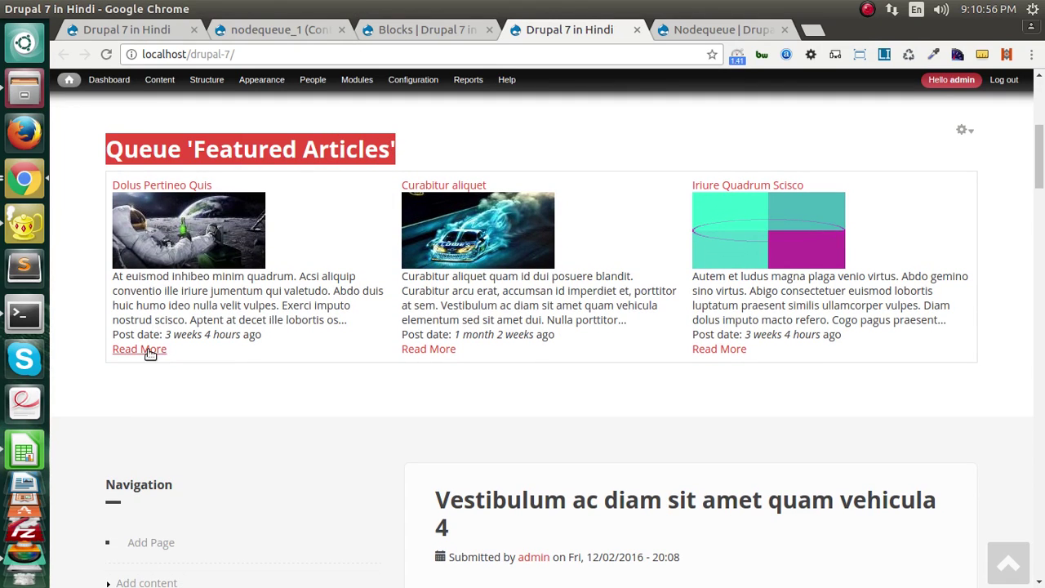
{"action": "left_click", "coordinate": [548, 133]}
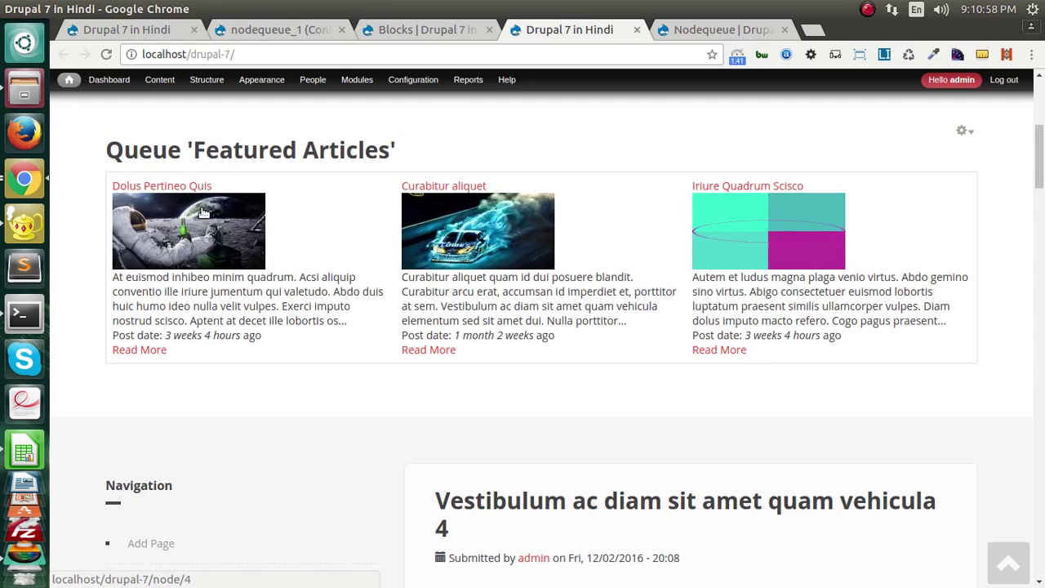
{"action": "scroll", "coordinate": [186, 263], "scroll_direction": "up", "scroll_amount": 2}
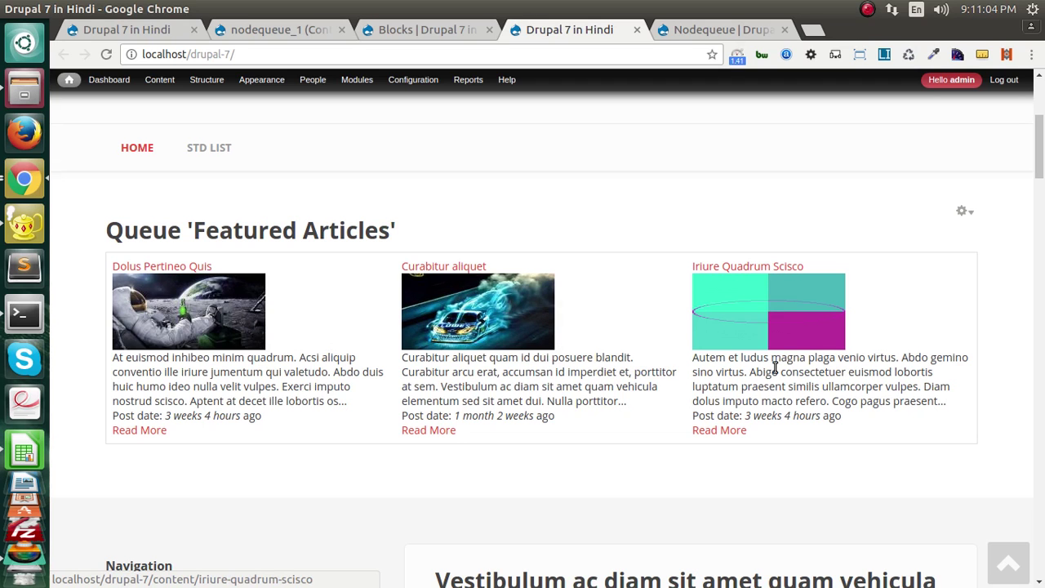
{"action": "scroll", "coordinate": [276, 365], "scroll_direction": "down", "scroll_amount": 5}
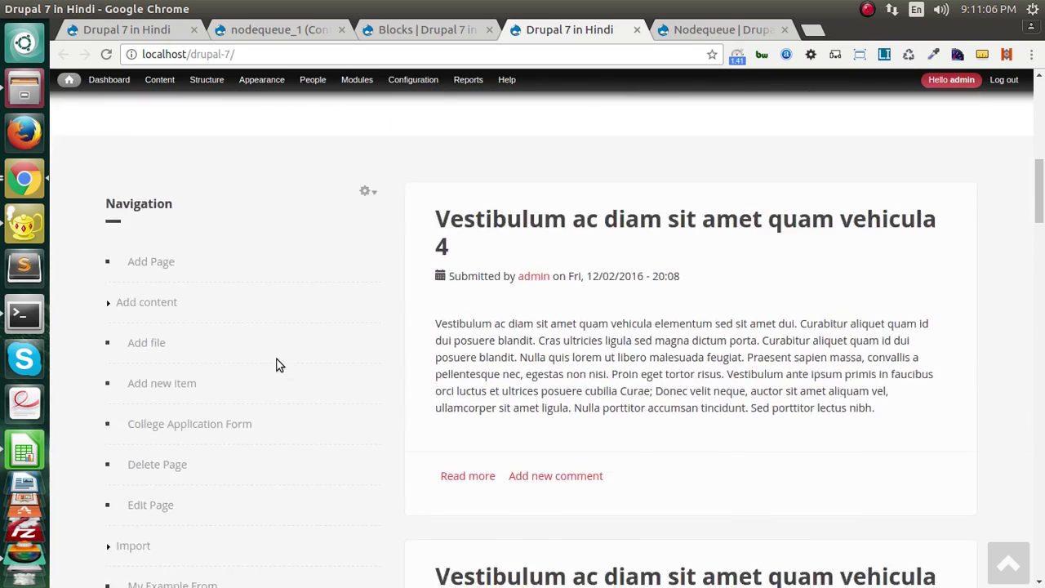
{"action": "scroll", "coordinate": [276, 365], "scroll_direction": "up", "scroll_amount": 6}
{"action": "scroll", "coordinate": [278, 356], "scroll_direction": "down", "scroll_amount": 2}
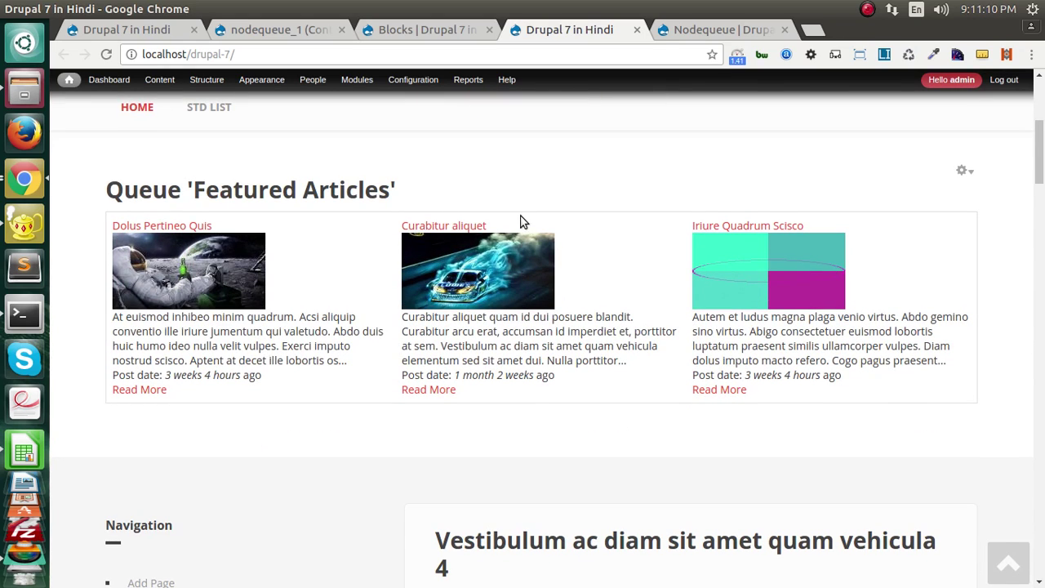
- Open the Featured Articles queue for editing from its block, set the queue size to 4 and submit the change
{"action": "left_click", "coordinate": [961, 171]}
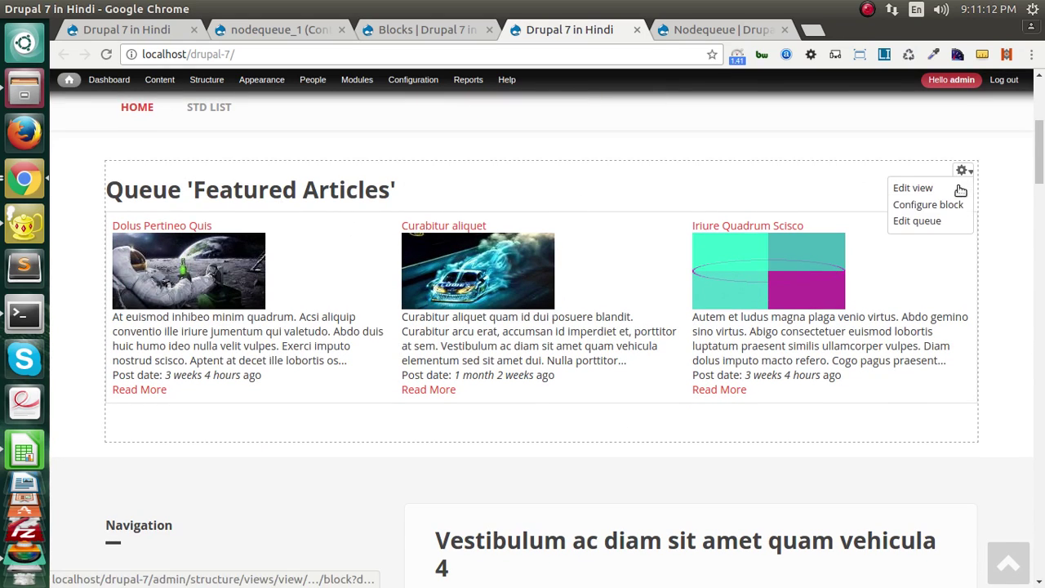
{"action": "left_click", "coordinate": [917, 221]}
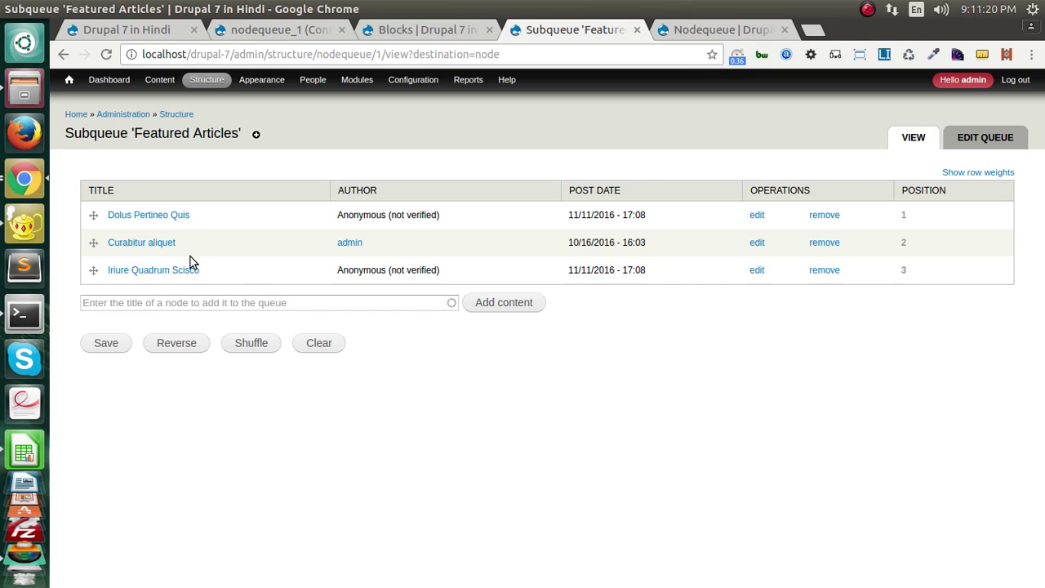
{"action": "left_click", "coordinate": [974, 140]}
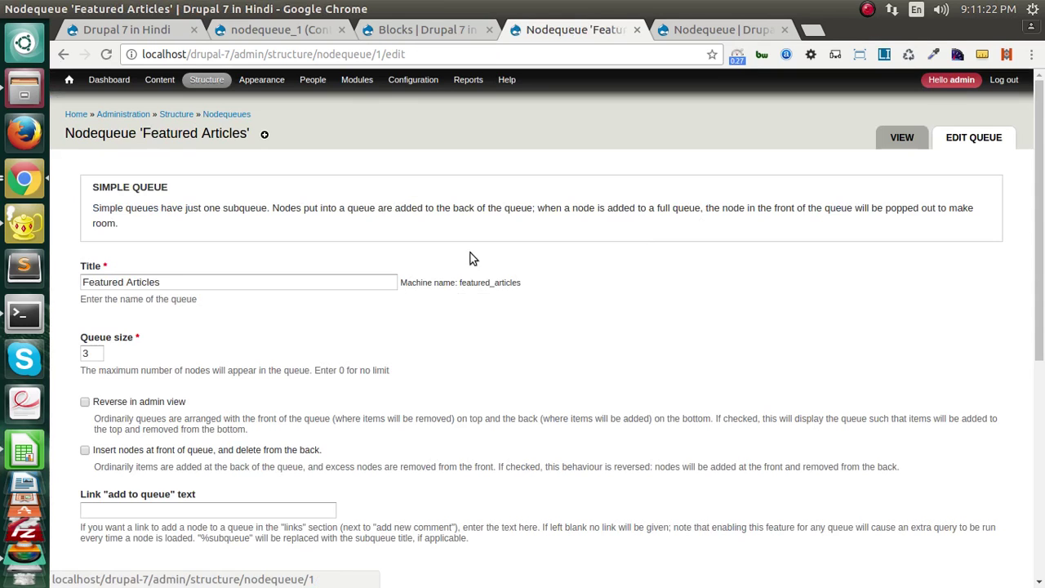
{"action": "double_click", "coordinate": [96, 354]}
{"action": "type", "text": "4"}
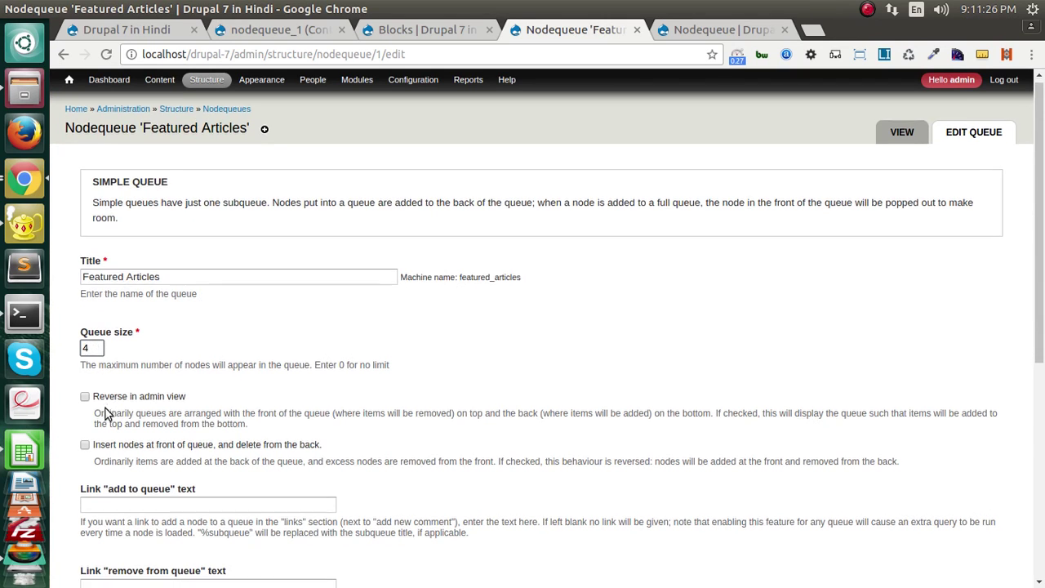
{"action": "scroll", "coordinate": [102, 559], "scroll_direction": "down", "scroll_amount": 5}
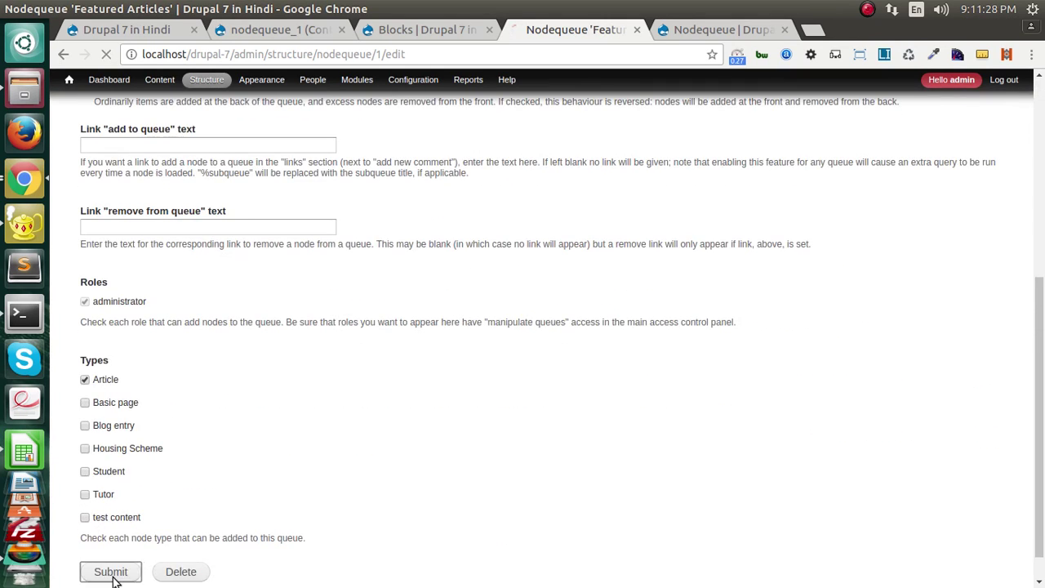
{"action": "left_click", "coordinate": [108, 575]}
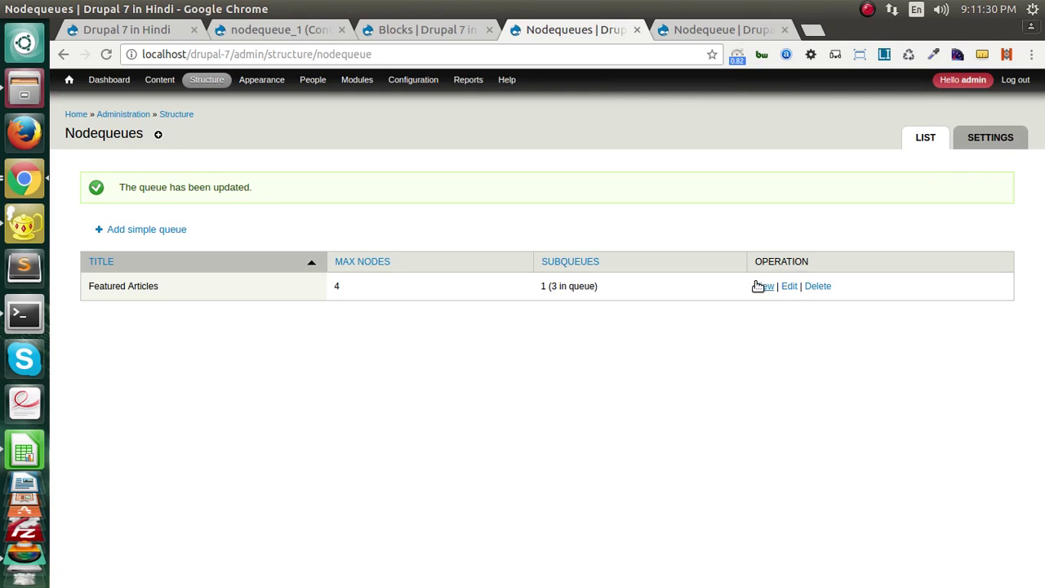
- Add the node Curabitur aliquet [nid: 3] to the Featured Articles subqueue and save the queue
{"action": "left_click", "coordinate": [763, 290]}
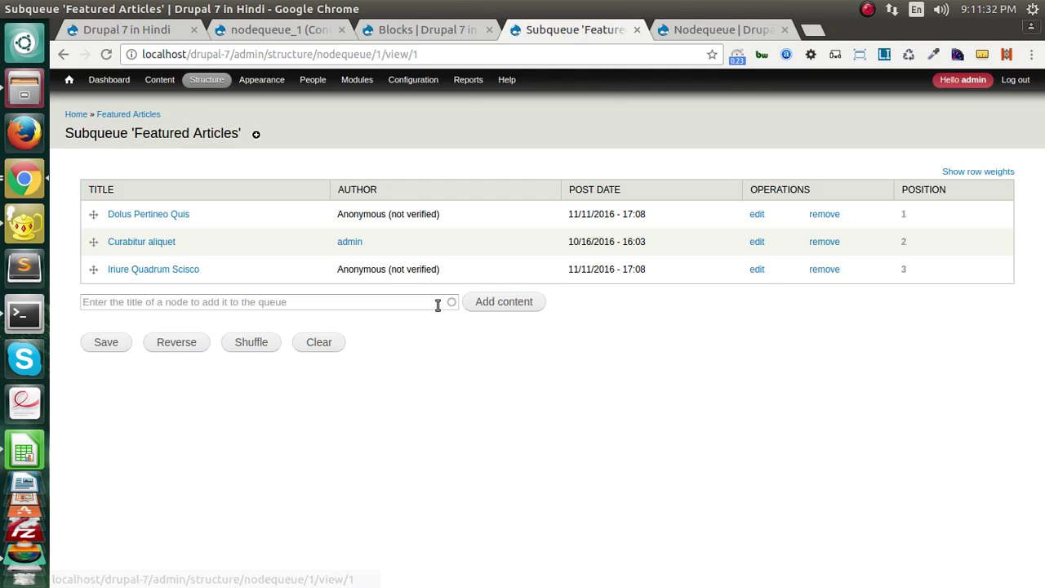
{"action": "left_click", "coordinate": [142, 302]}
{"action": "type", "text": "a"}
{"action": "left_click", "coordinate": [128, 350]}
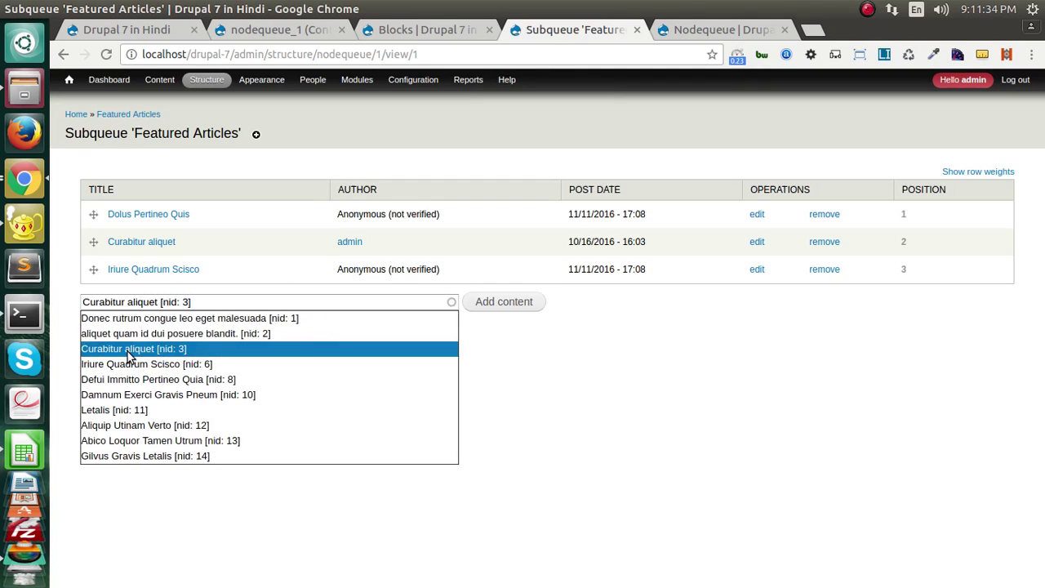
{"action": "left_click", "coordinate": [502, 302]}
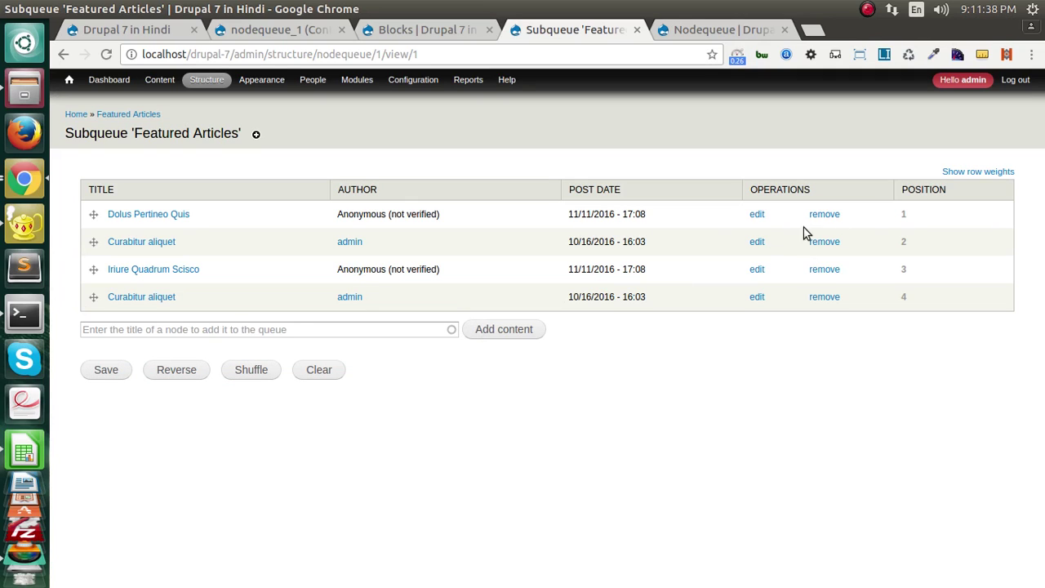
{"action": "left_click", "coordinate": [106, 370]}
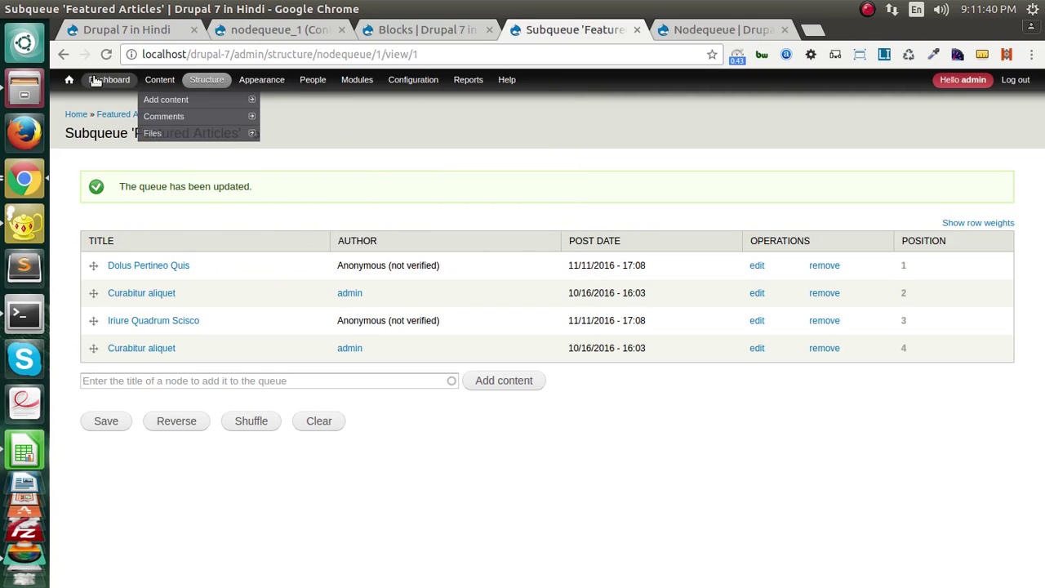
- Return to the front page and check how the Featured Articles block lays out the extended queue
{"action": "left_click", "coordinate": [71, 79]}
{"action": "scroll", "coordinate": [401, 327], "scroll_direction": "down", "scroll_amount": 5}
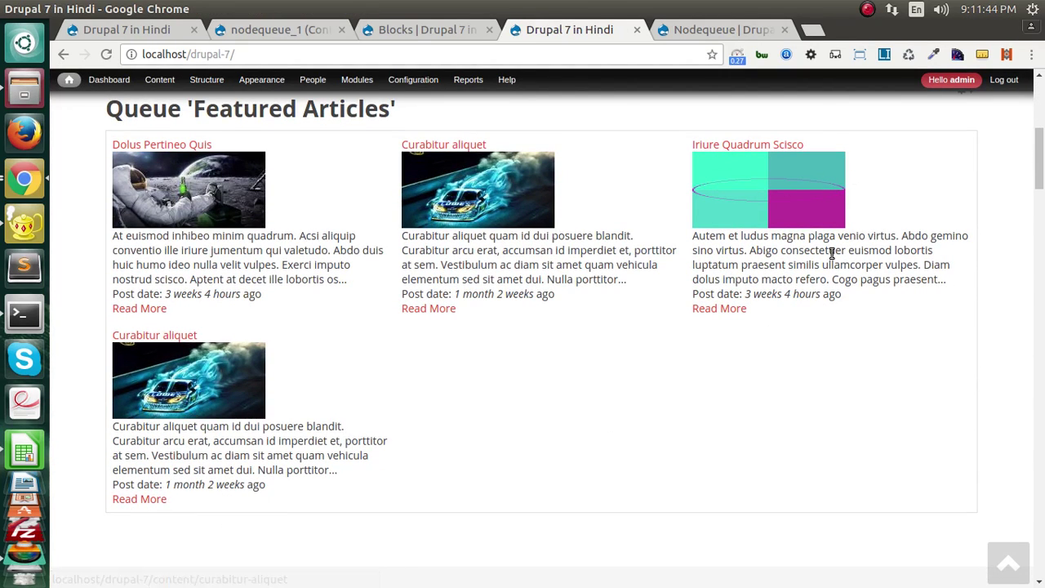
{"action": "scroll", "coordinate": [347, 234], "scroll_direction": "up", "scroll_amount": 2}
- Set the nodequeue_1 view's block grid to 4 columns, save the view and reload the front page
{"action": "left_click", "coordinate": [962, 171]}
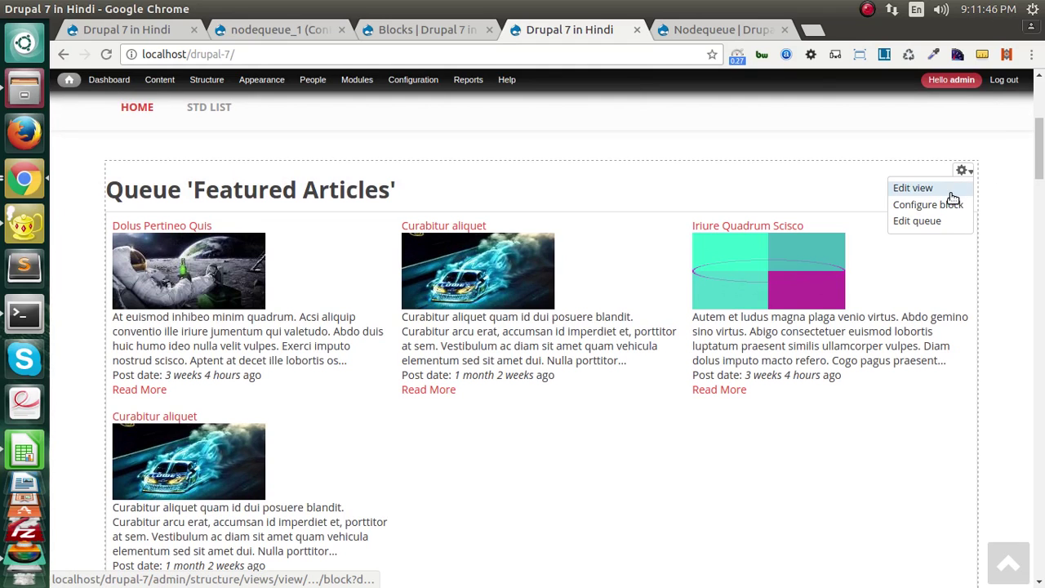
{"action": "middle_click", "coordinate": [929, 189]}
{"action": "left_click", "coordinate": [723, 30]}
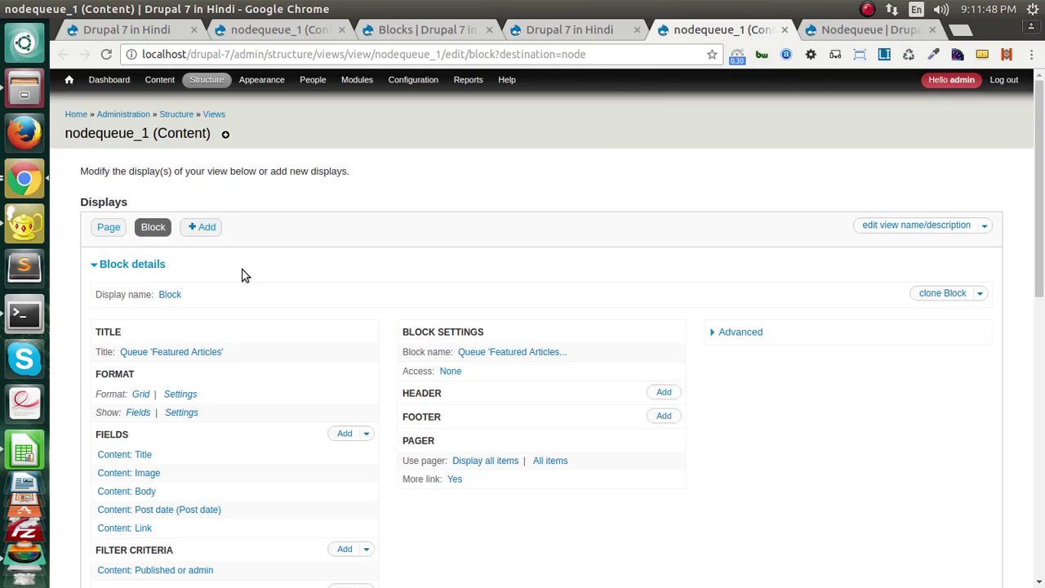
{"action": "left_click", "coordinate": [181, 394]}
{"action": "left_click_drag", "start_coordinate": [286, 412], "coordinate": [252, 412]}
{"action": "left_click", "coordinate": [282, 522]}
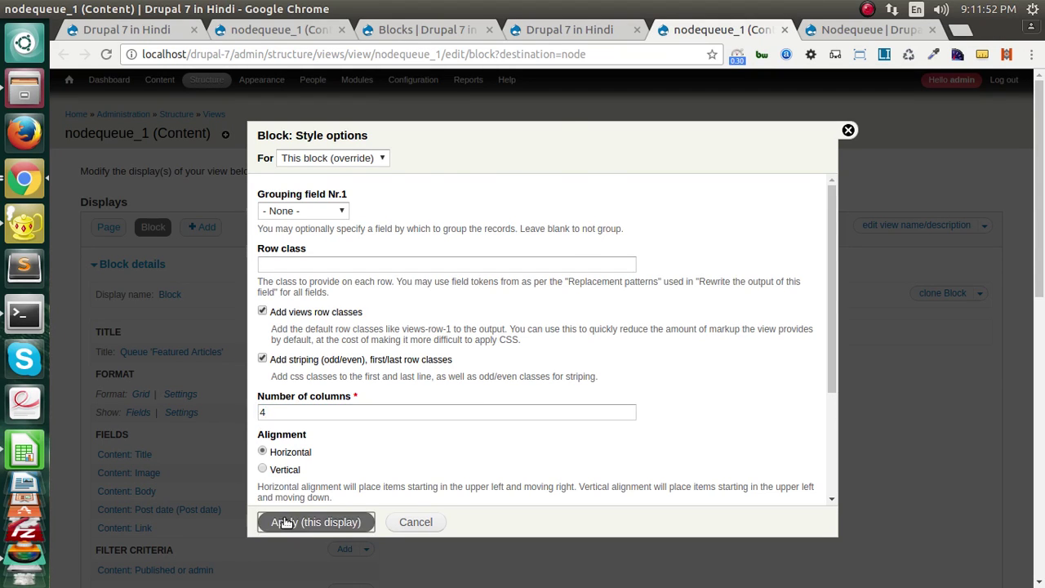
{"action": "left_click", "coordinate": [916, 230]}
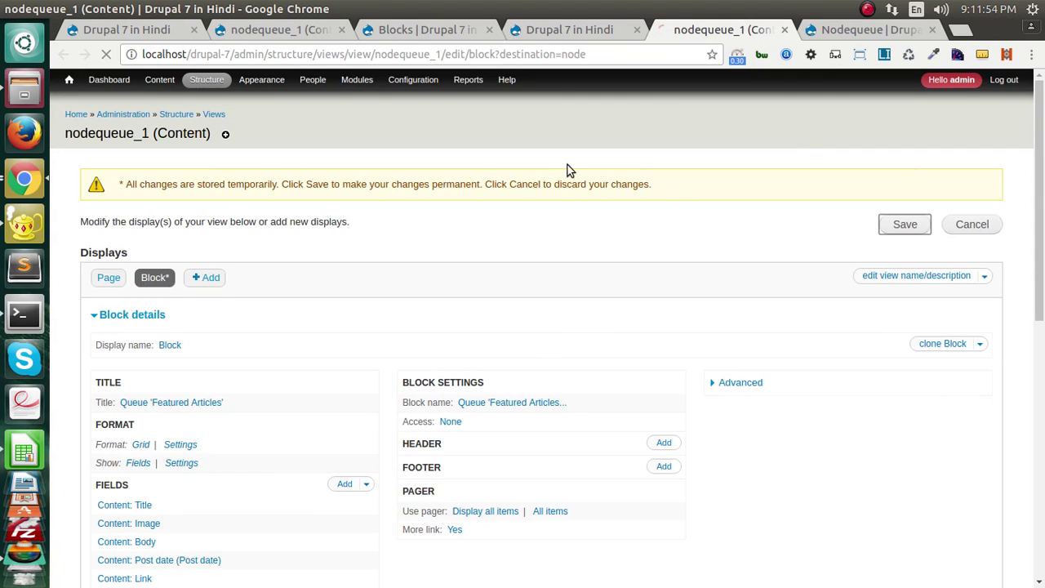
{"action": "left_click", "coordinate": [564, 31]}
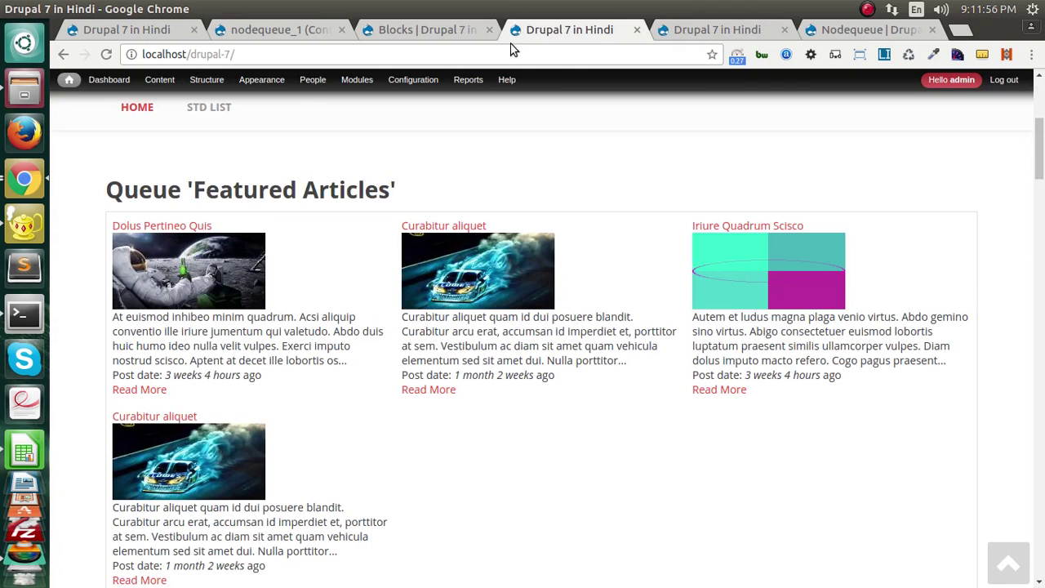
{"action": "left_click", "coordinate": [106, 54]}
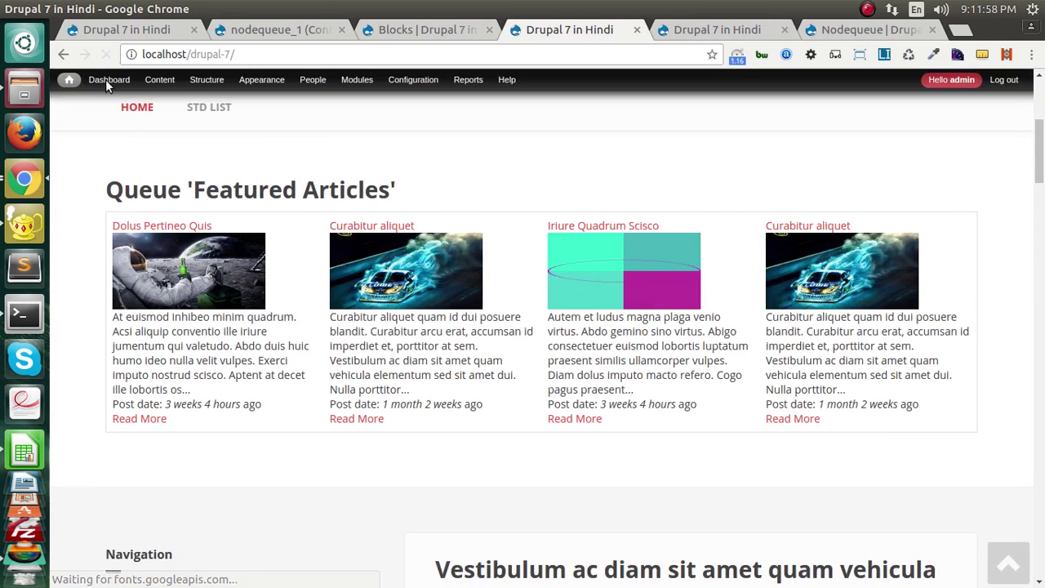